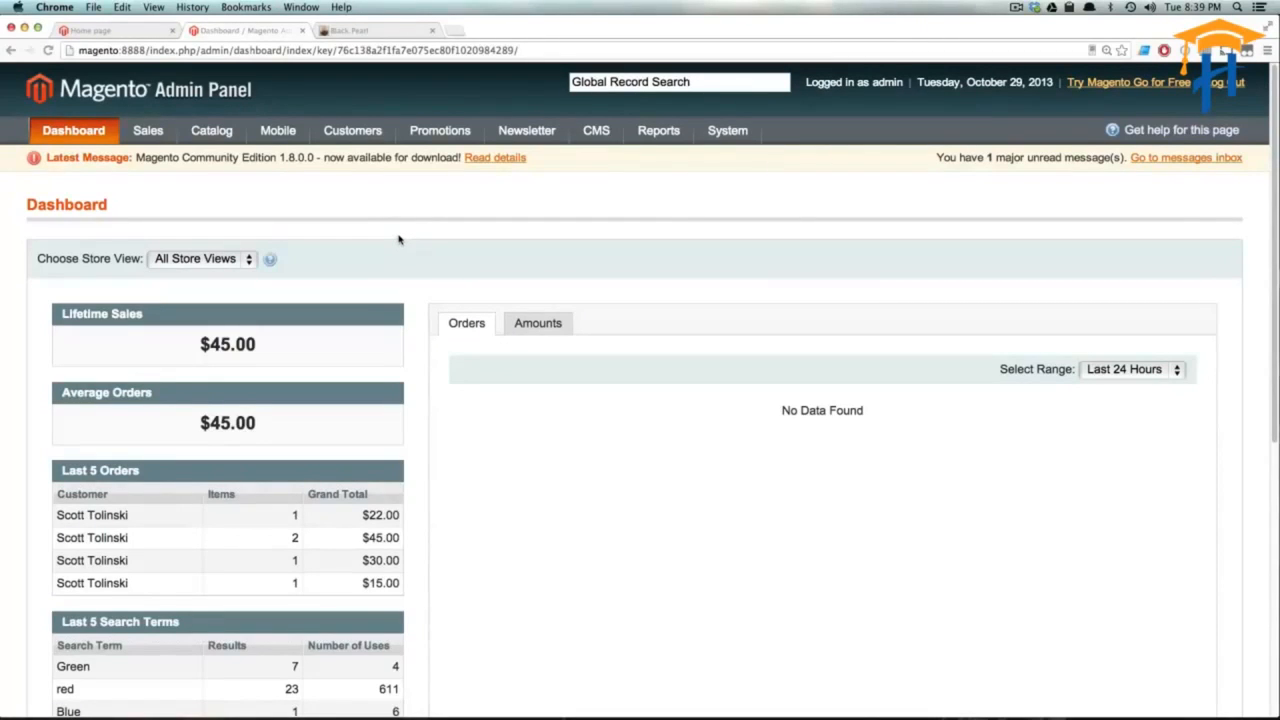
Open leveluptuts.com in a new tab and look over its home page, including the latest topics.
key("super+t")
type("leveluptuts.com")
key("Return")
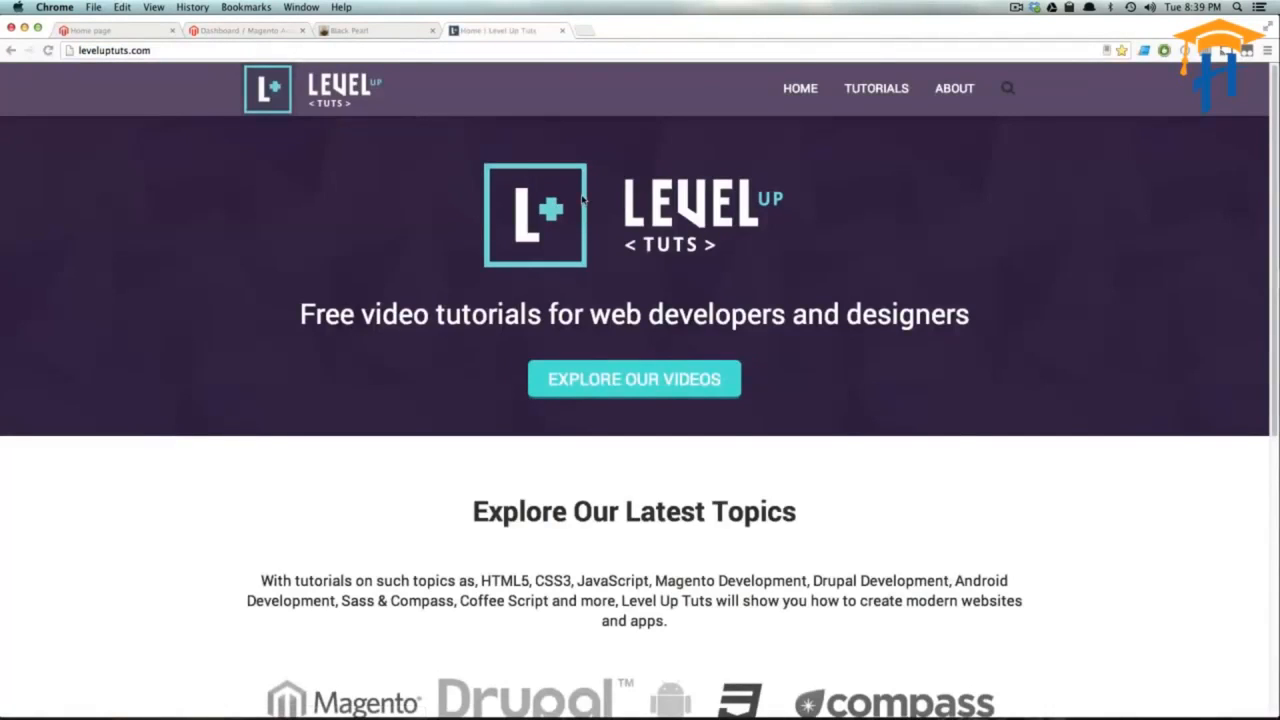
scroll(700, 350, "down", 3)
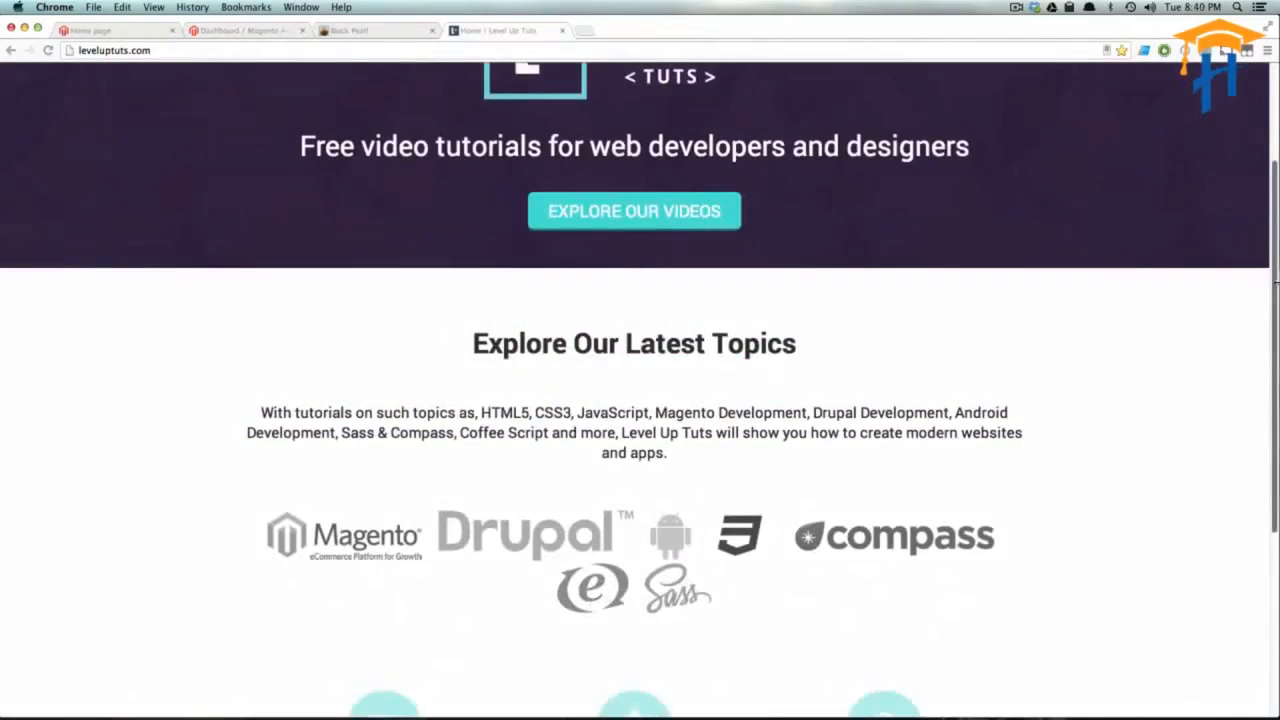
mouse_move(1277, 265)
left_mouse_down()
mouse_move(706, 280)
mouse_move(279, 313)
mouse_move(1274, 287)
left_mouse_up()
scroll(890, 225, "up", 3)
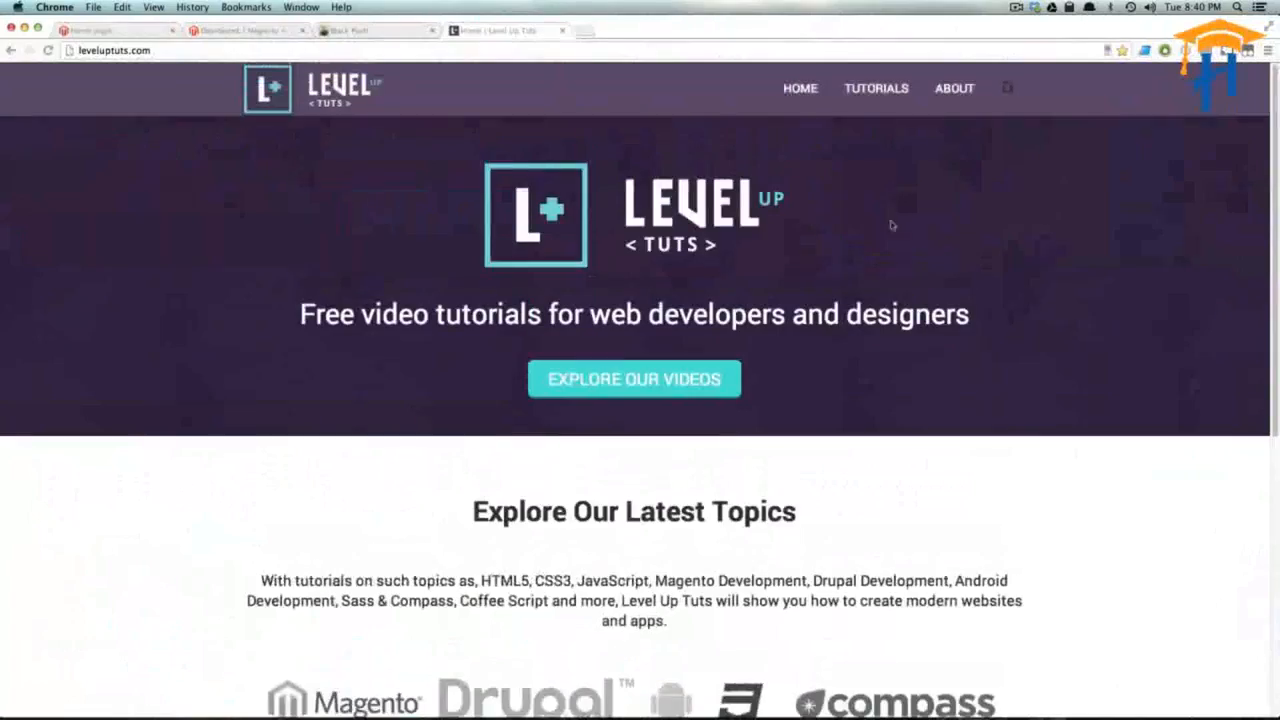
Open the site's Tutorials page, close the latest tutorial video and look through the list of tutorial series.
left_click(860, 92)
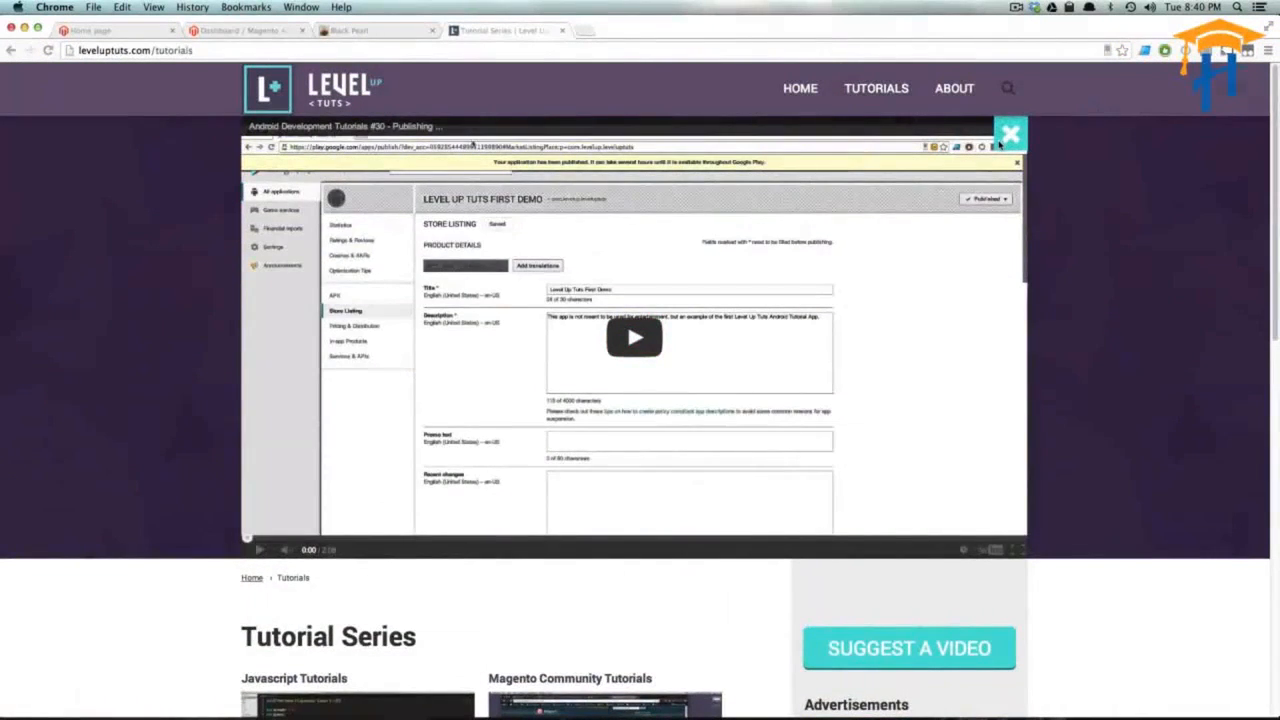
left_click(1001, 142)
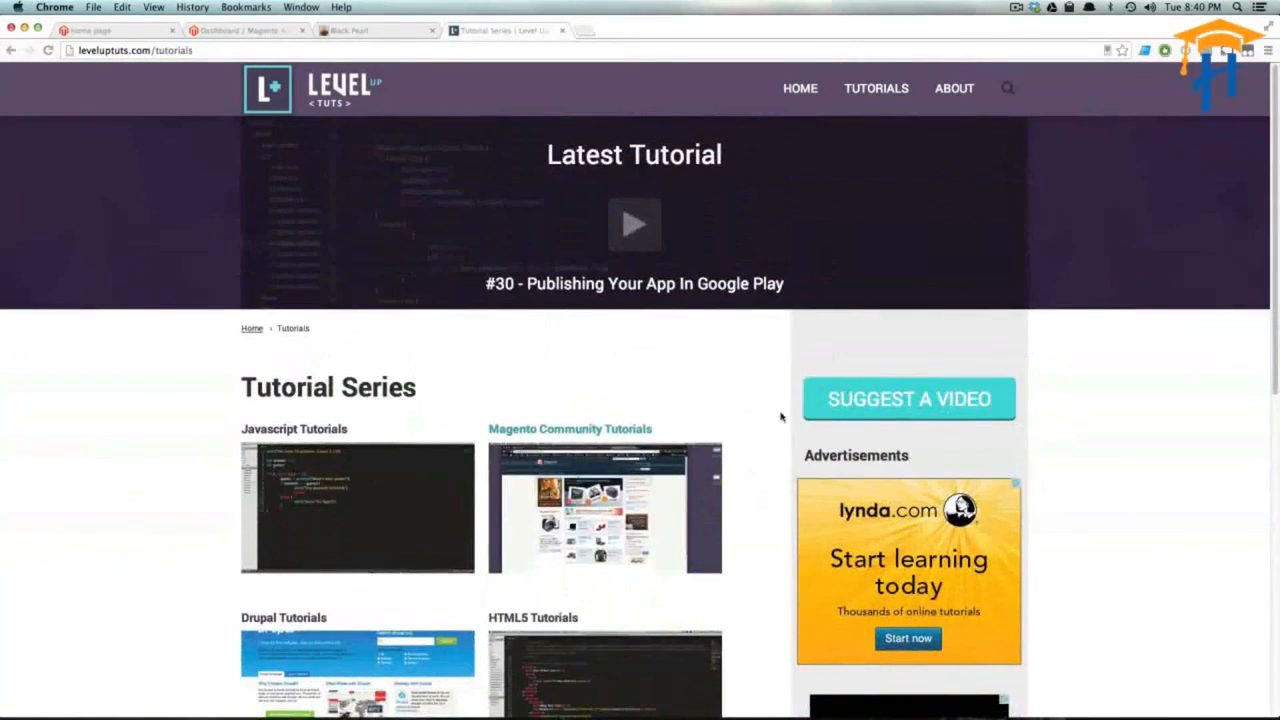
scroll(655, 362, "down", 3)
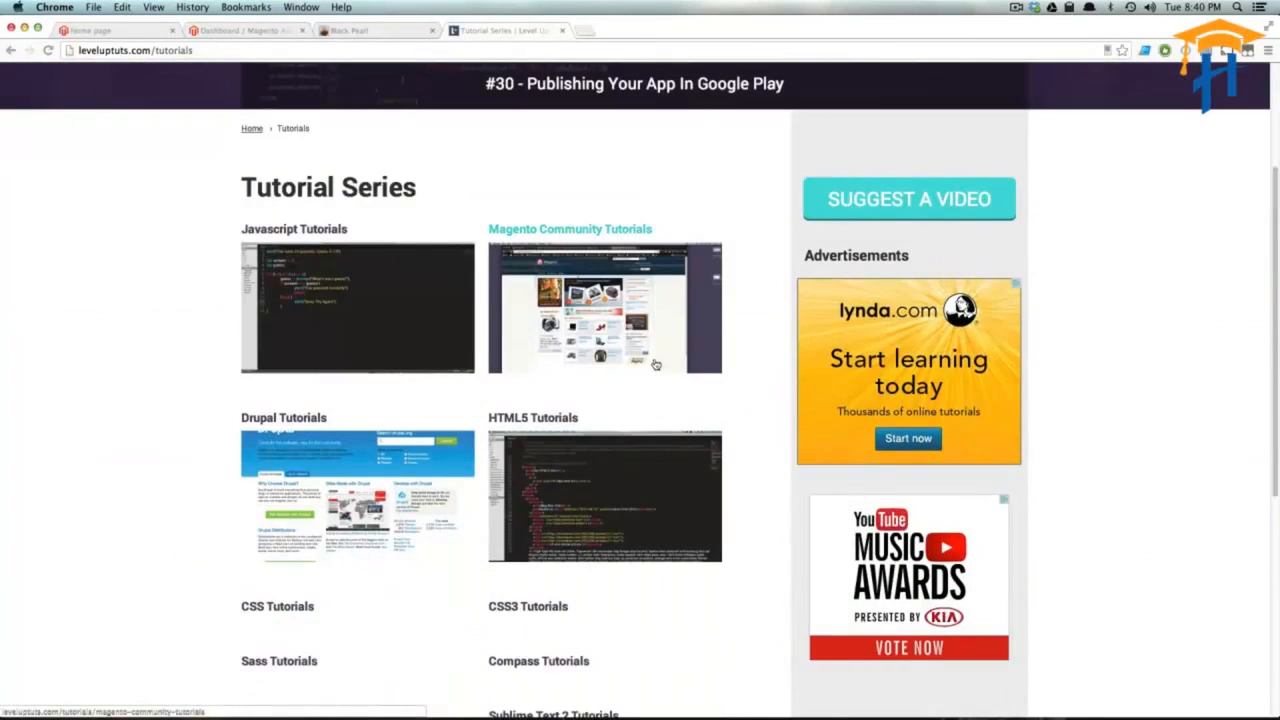
scroll(838, 442, "down", 4)
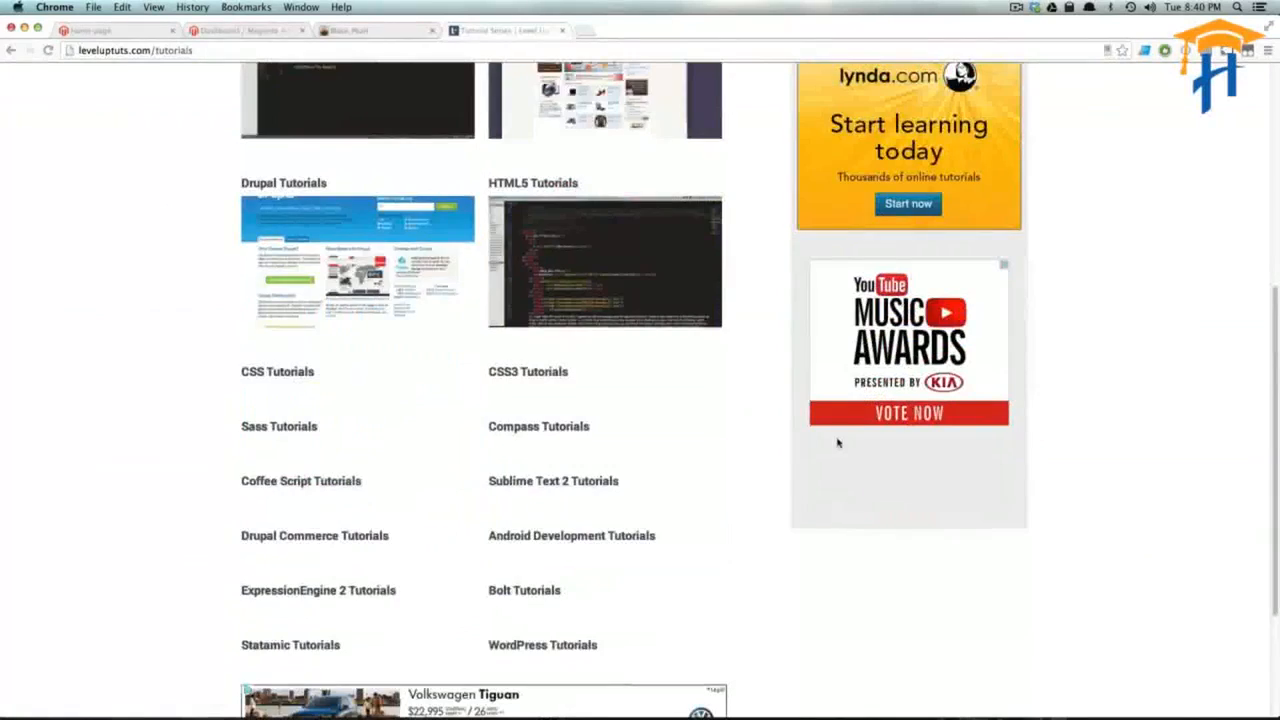
scroll(837, 443, "up", 3)
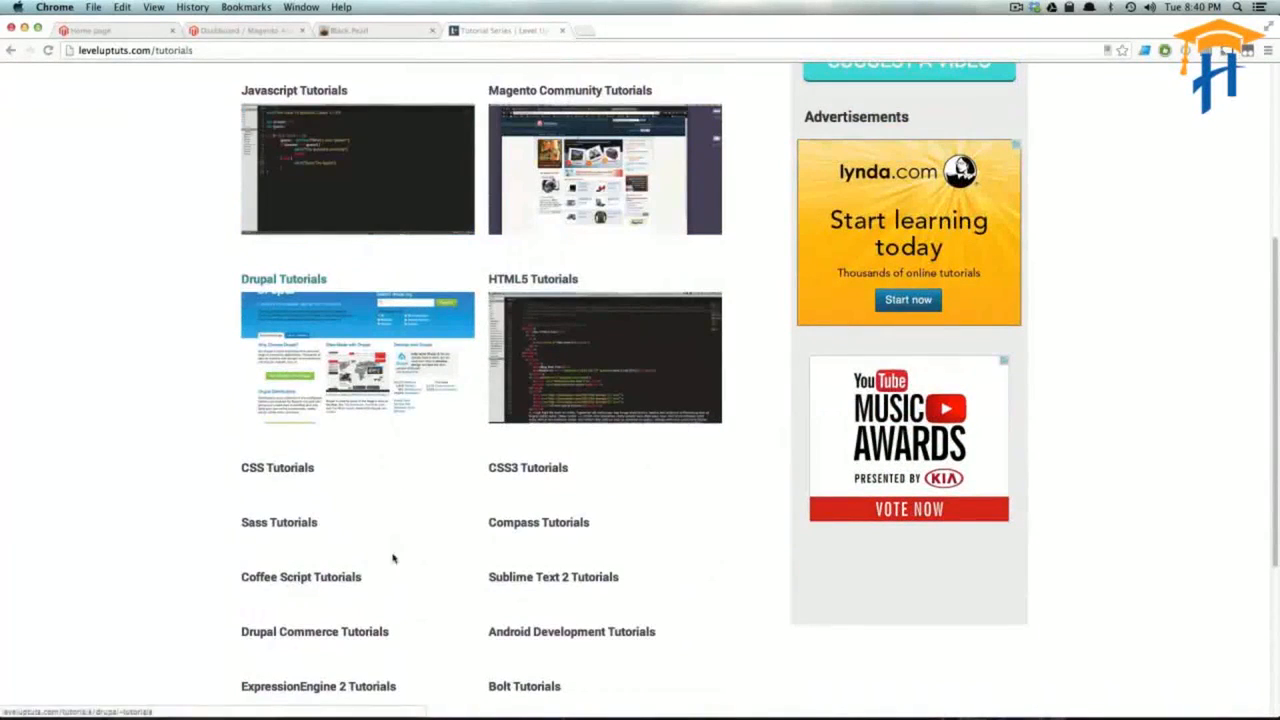
Open the Drupal Tutorials series, examine its description and in-depth topics, and close the Level Up Tuts site.
left_click(405, 330)
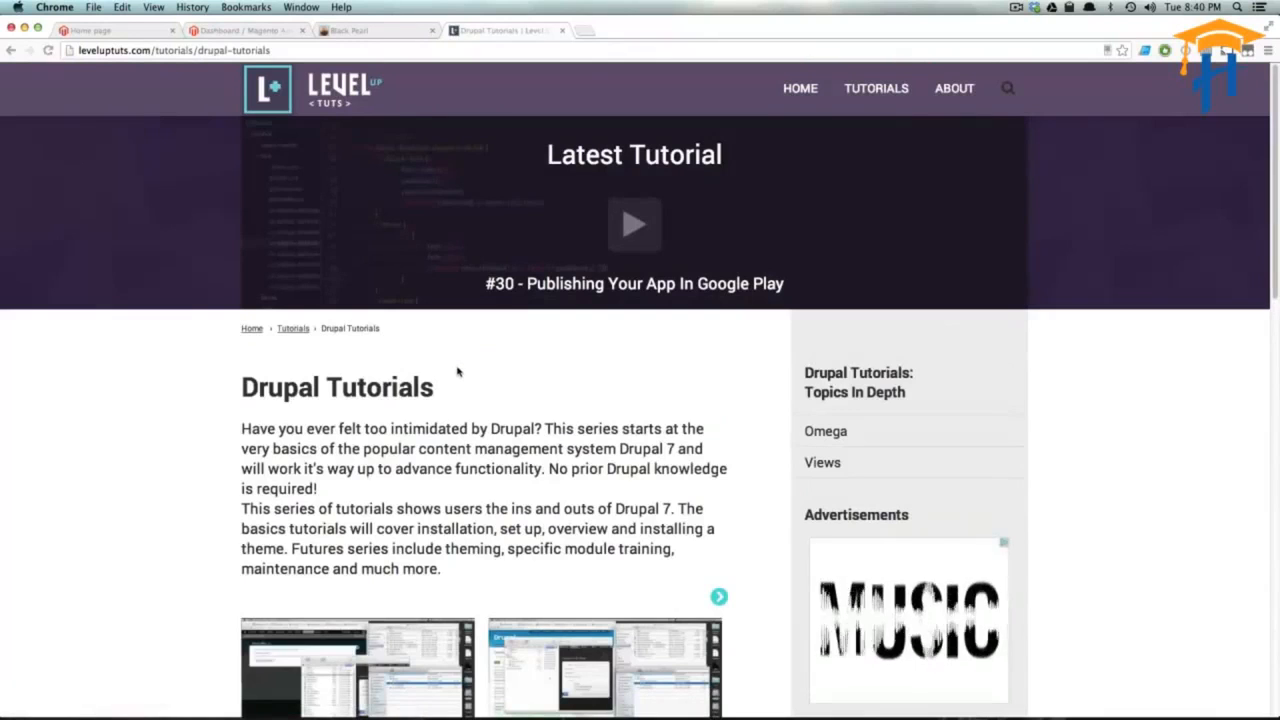
scroll(310, 315, "down", 1)
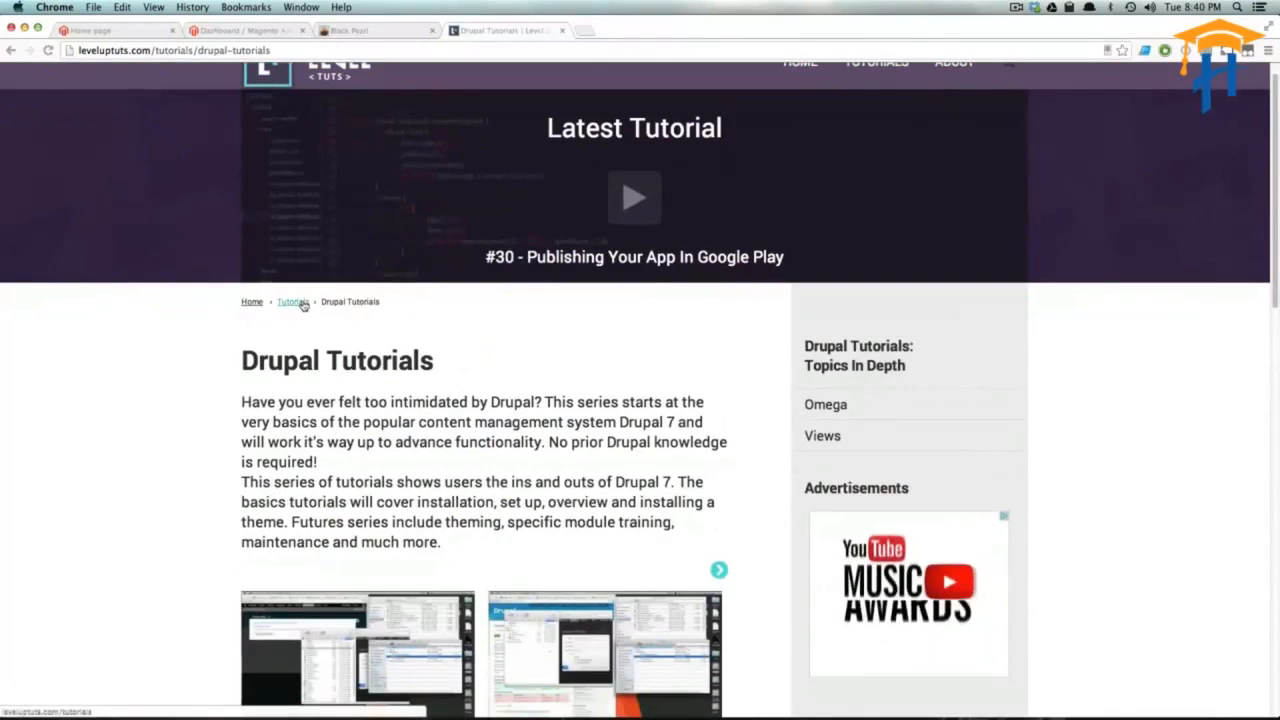
scroll(385, 320, "down", 1)
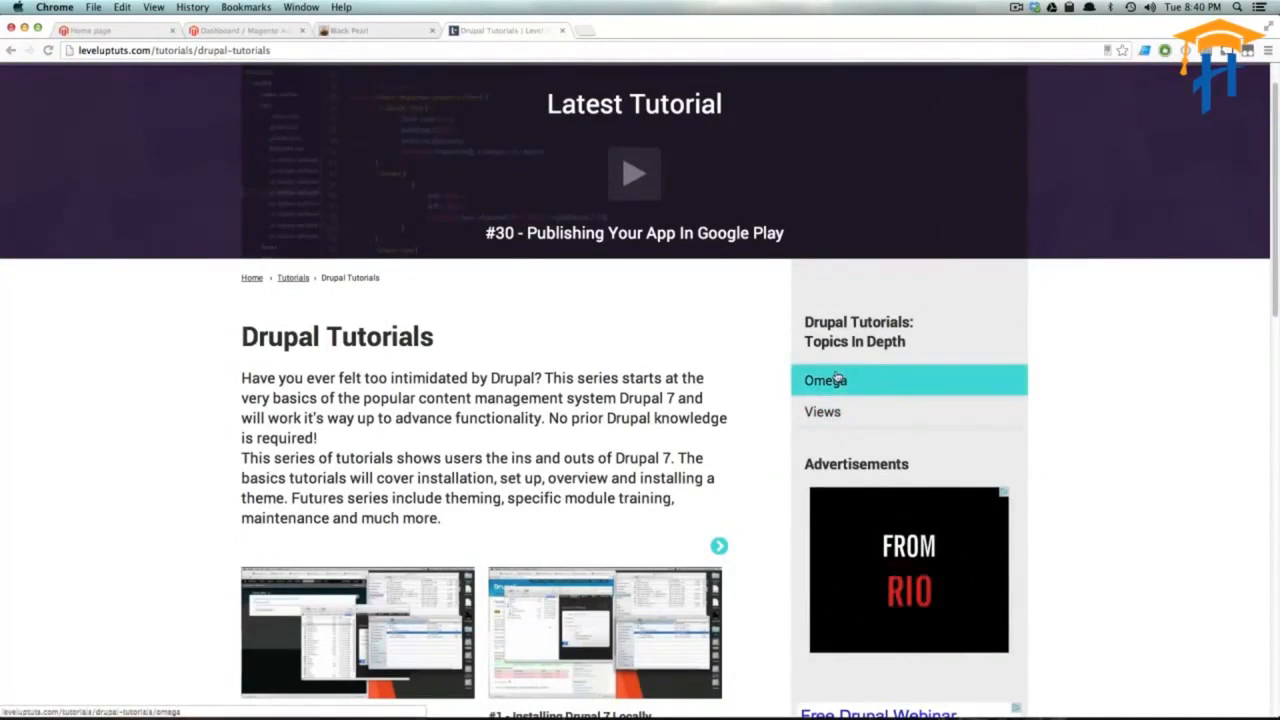
left_click_drag(852, 343, 962, 346)
left_click(704, 350)
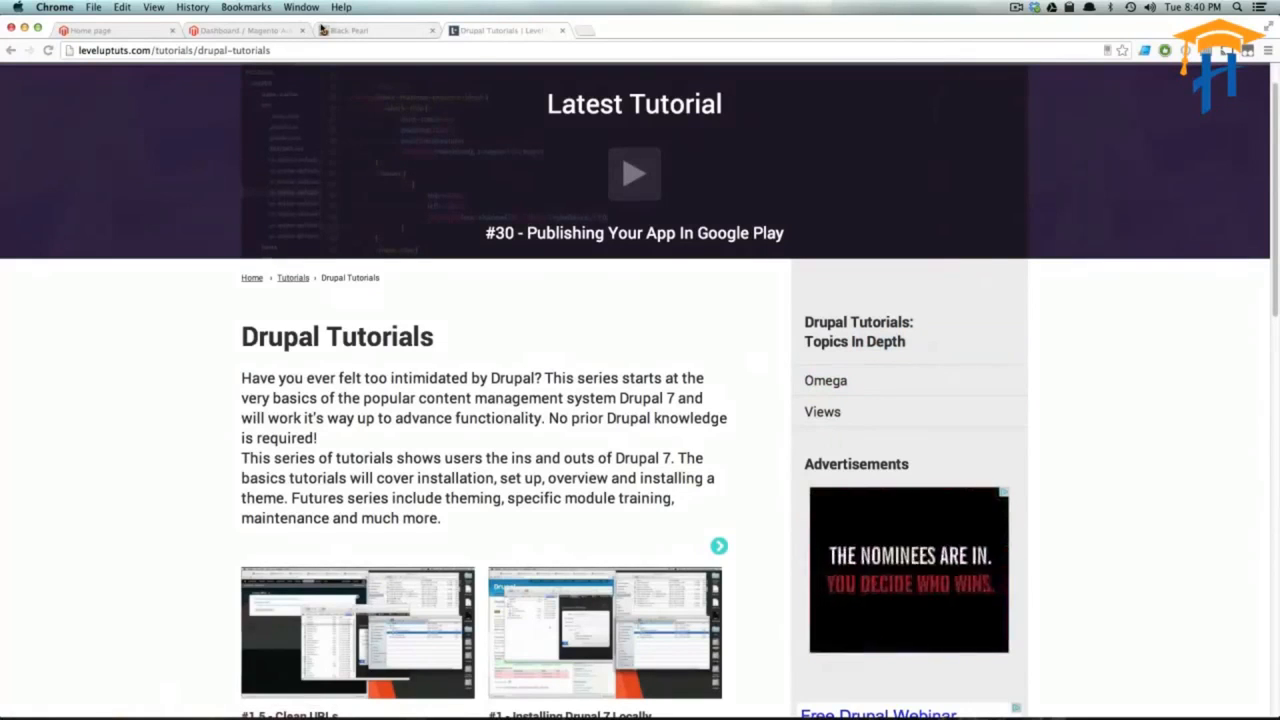
key("super+w")
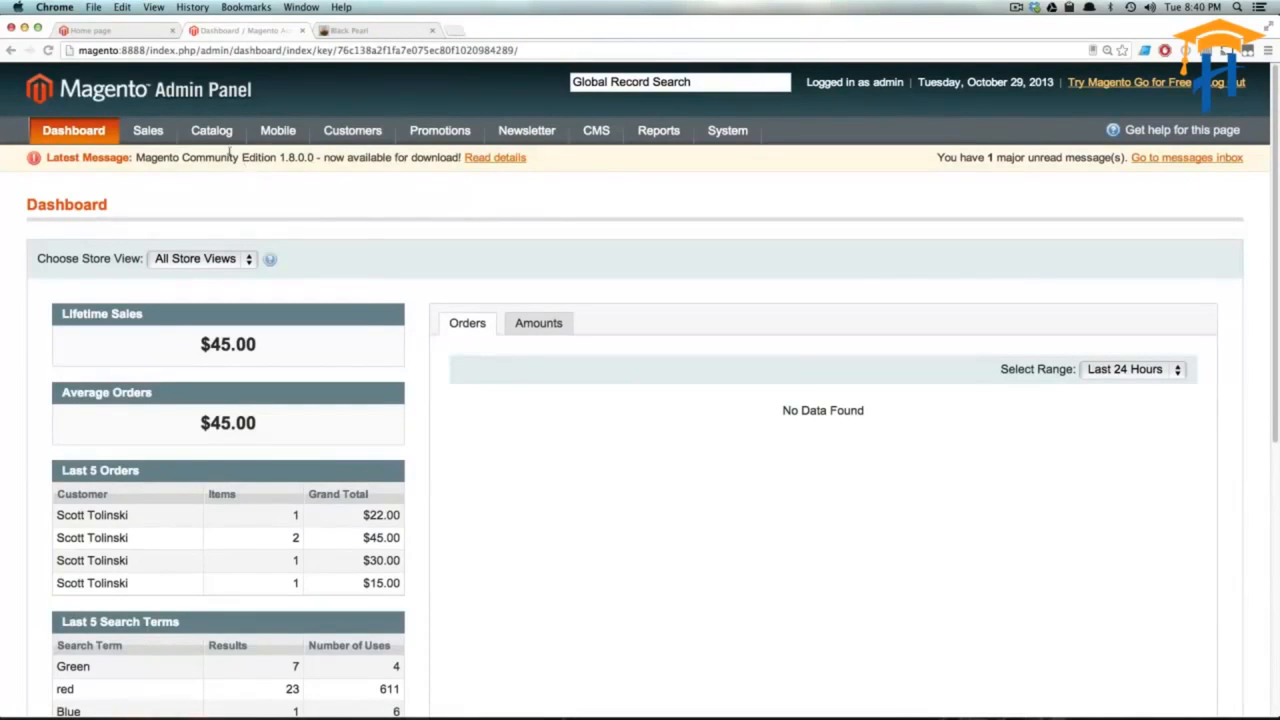
Go to the Magento storefront's home page and open the Hats category under Apparel.
mouse_move(225, 133)
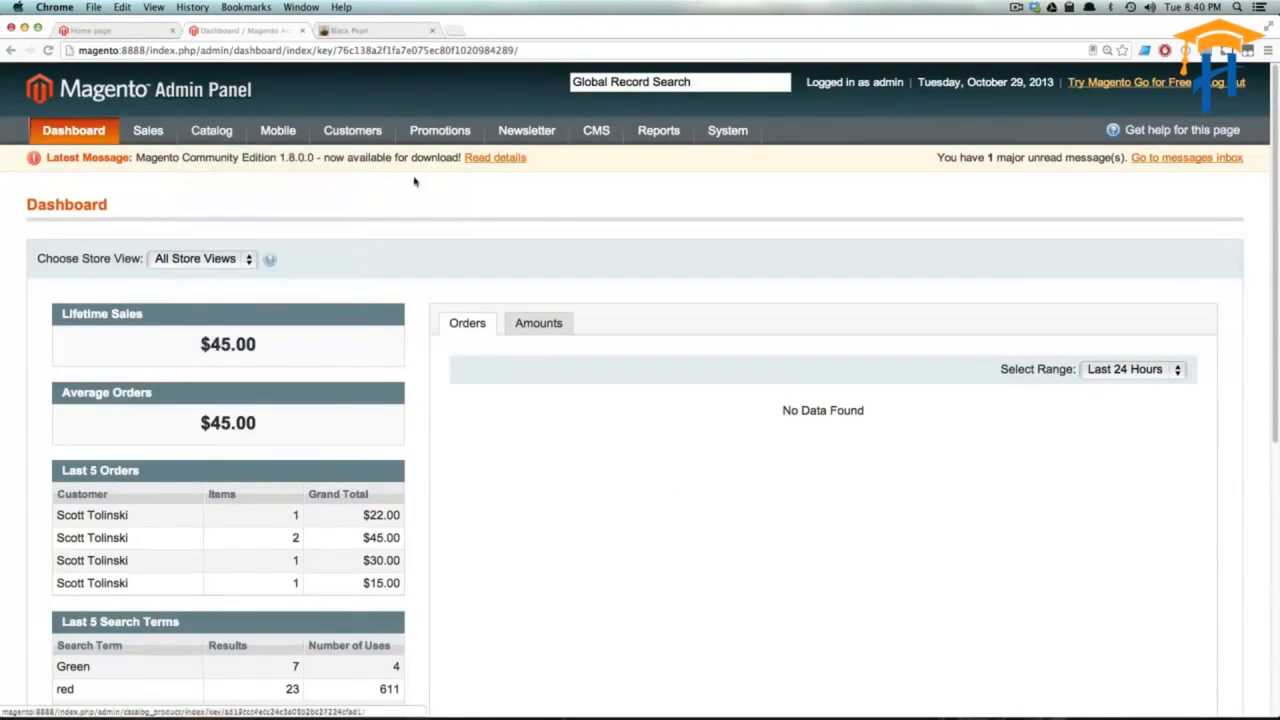
left_click(106, 34)
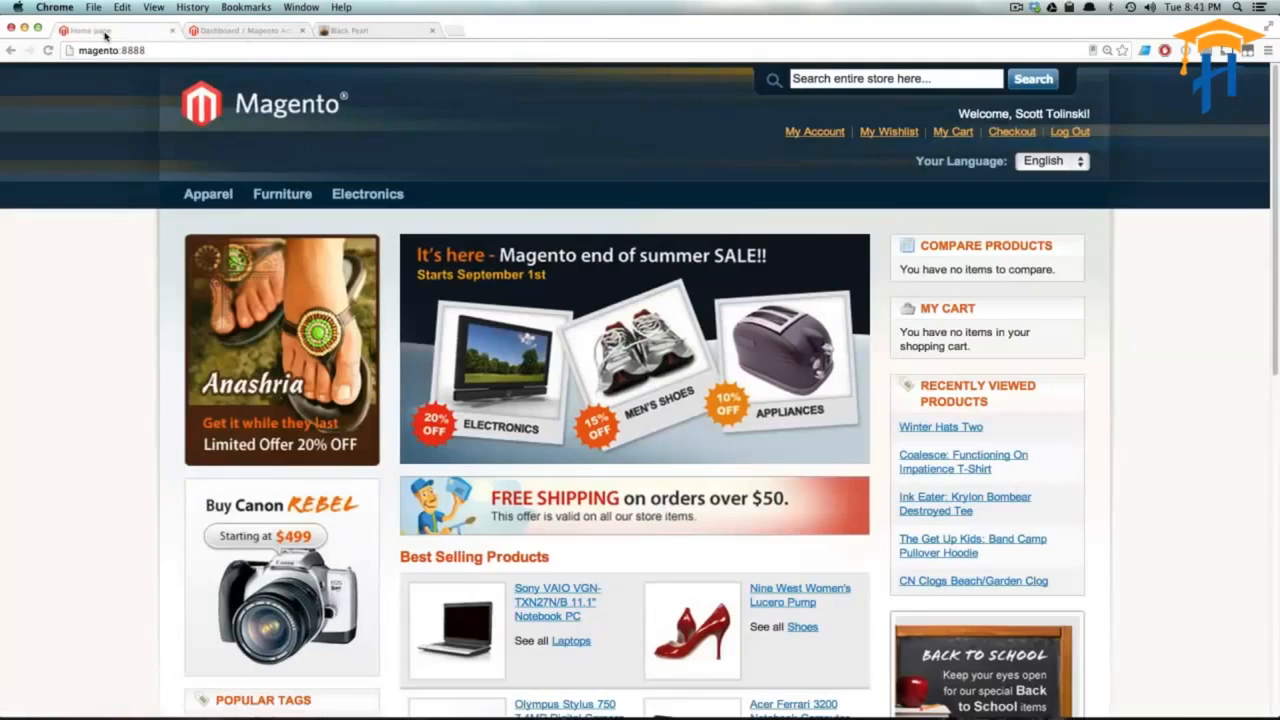
scroll(446, 344, "down", 3)
scroll(500, 320, "up", 3)
mouse_move(206, 194)
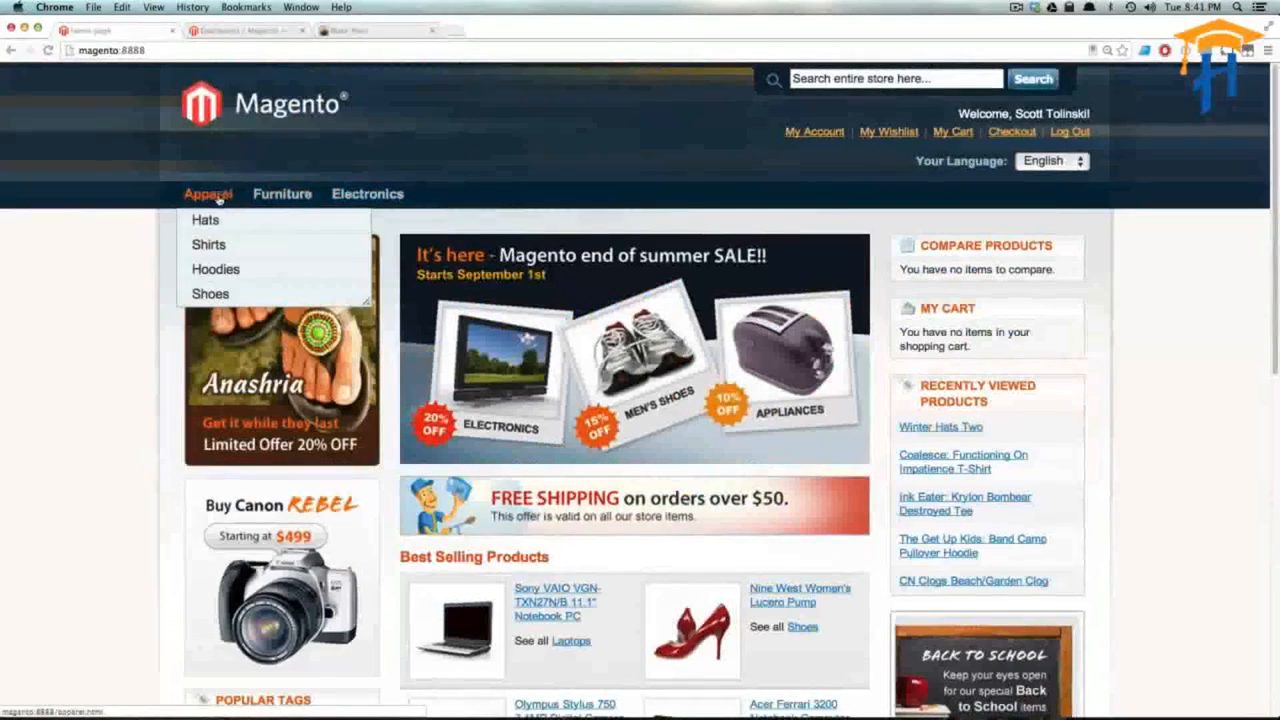
left_click(217, 221)
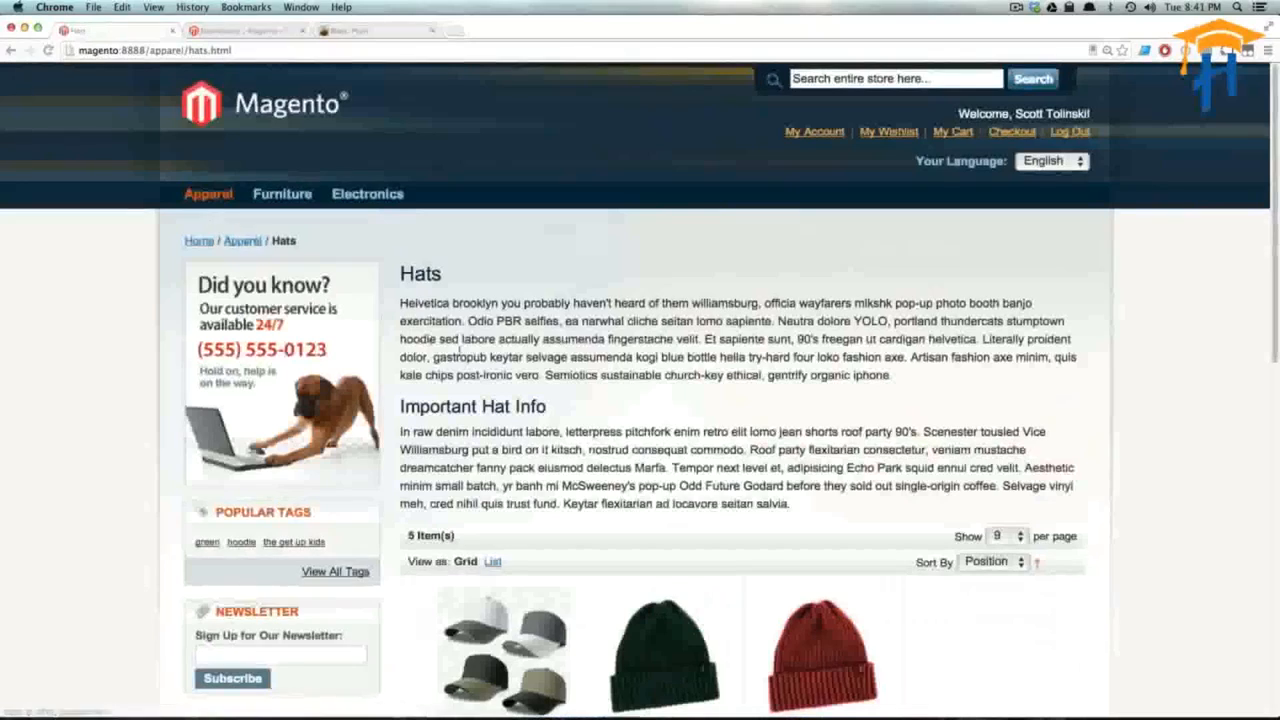
Open the Winter Hats Two product from the Hats listing and look through its product page.
scroll(493, 363, "down", 5)
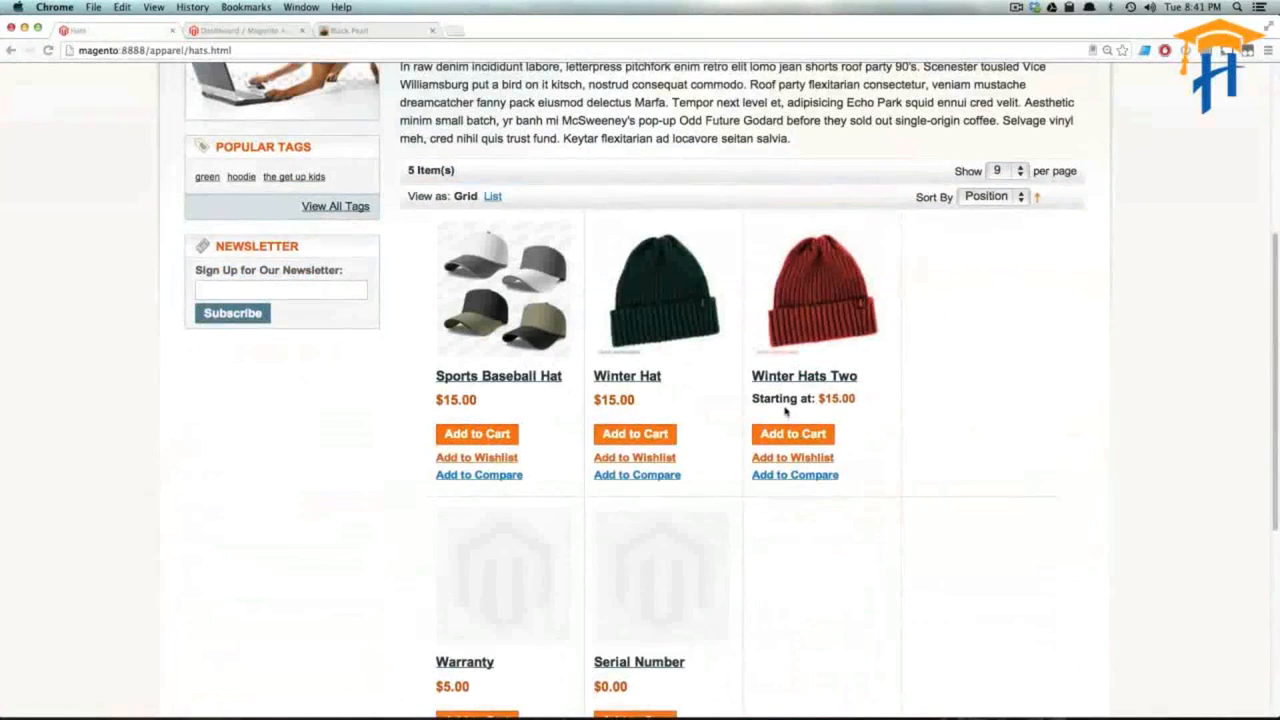
left_click_drag(786, 411, 797, 400)
left_click(795, 397)
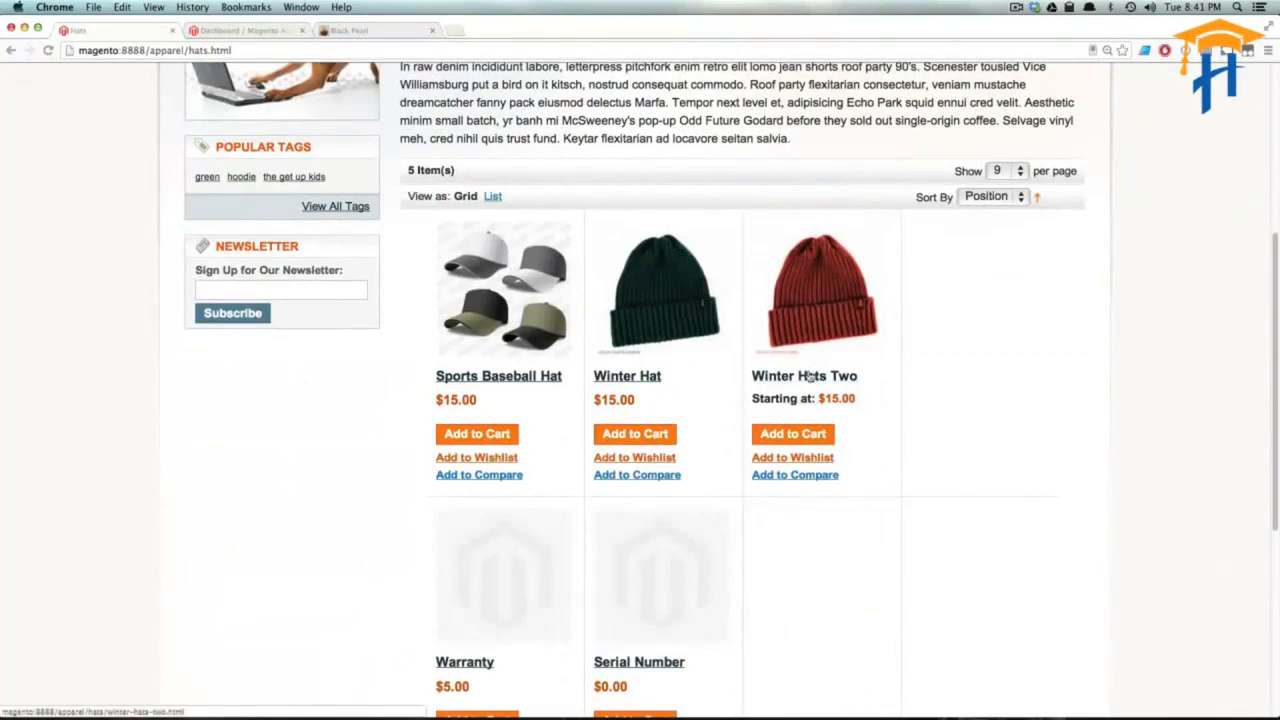
left_click(810, 378)
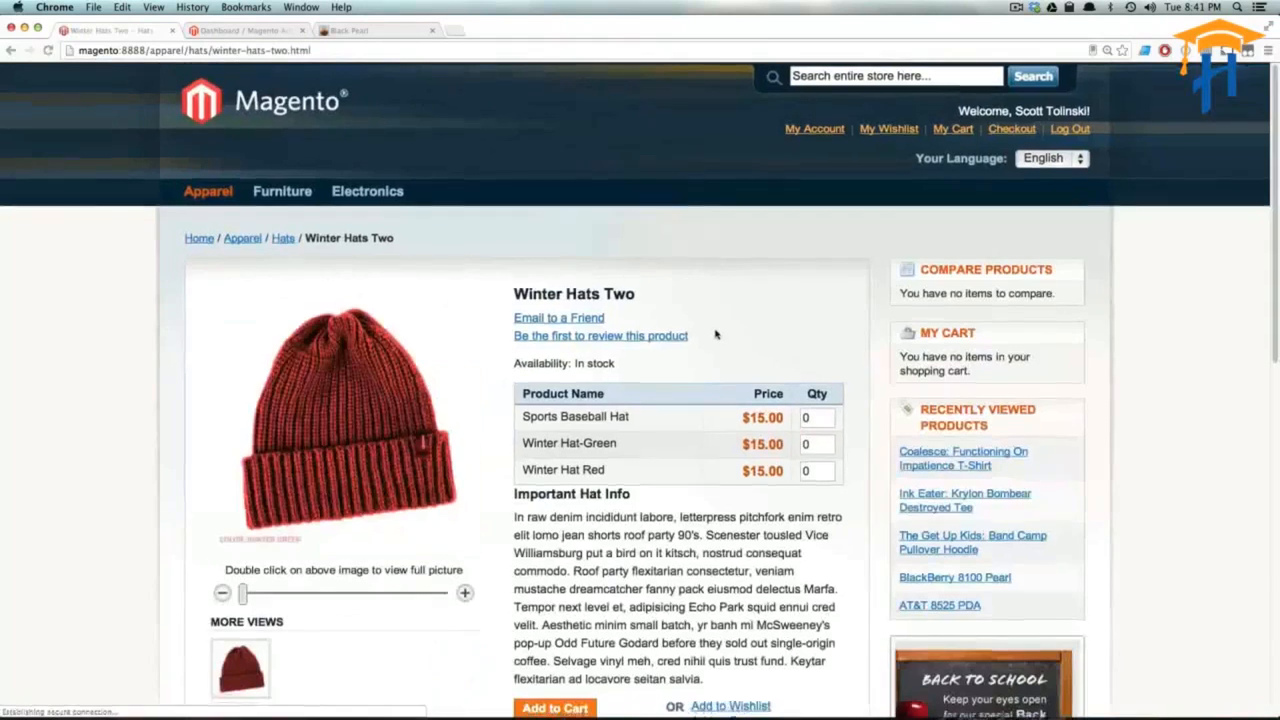
scroll(704, 157, "down", 5)
scroll(622, 162, "down", 3)
scroll(622, 165, "up", 6)
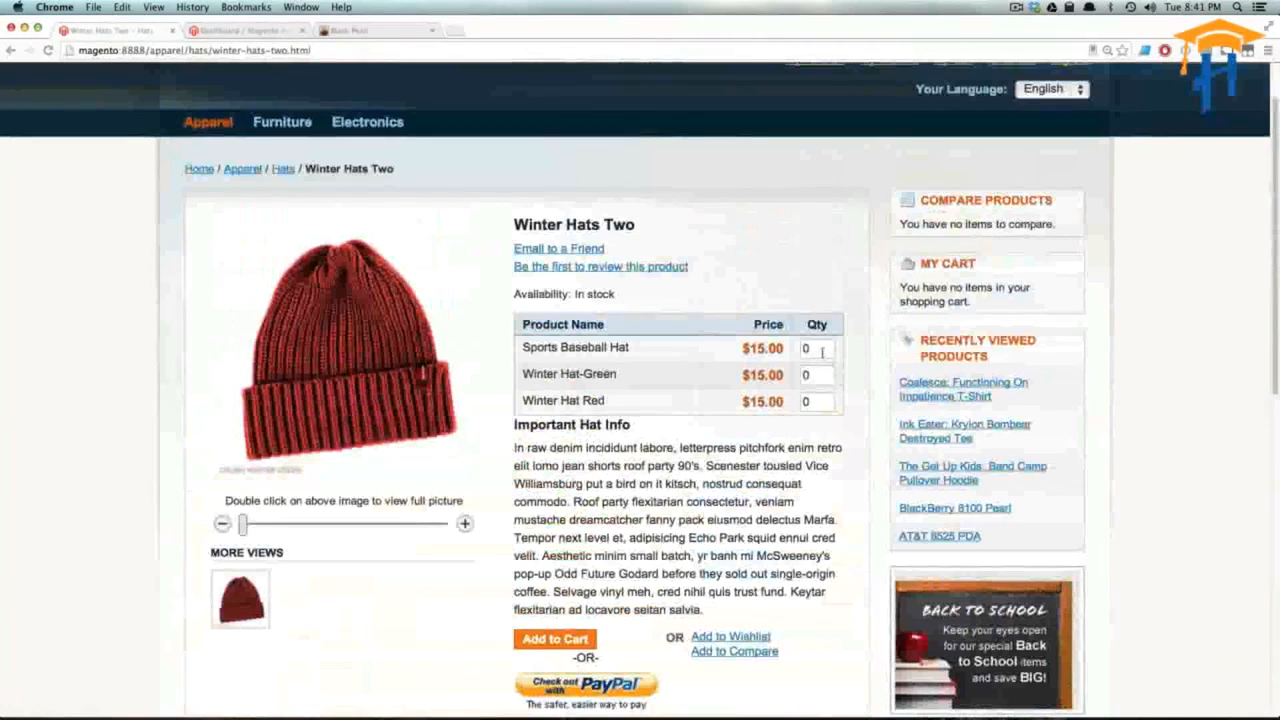
Set quantities of 1 Sports Baseball Hat, 2 Winter Hat-Green and 3 Winter Hat Red, and add them to the cart.
left_click(806, 348)
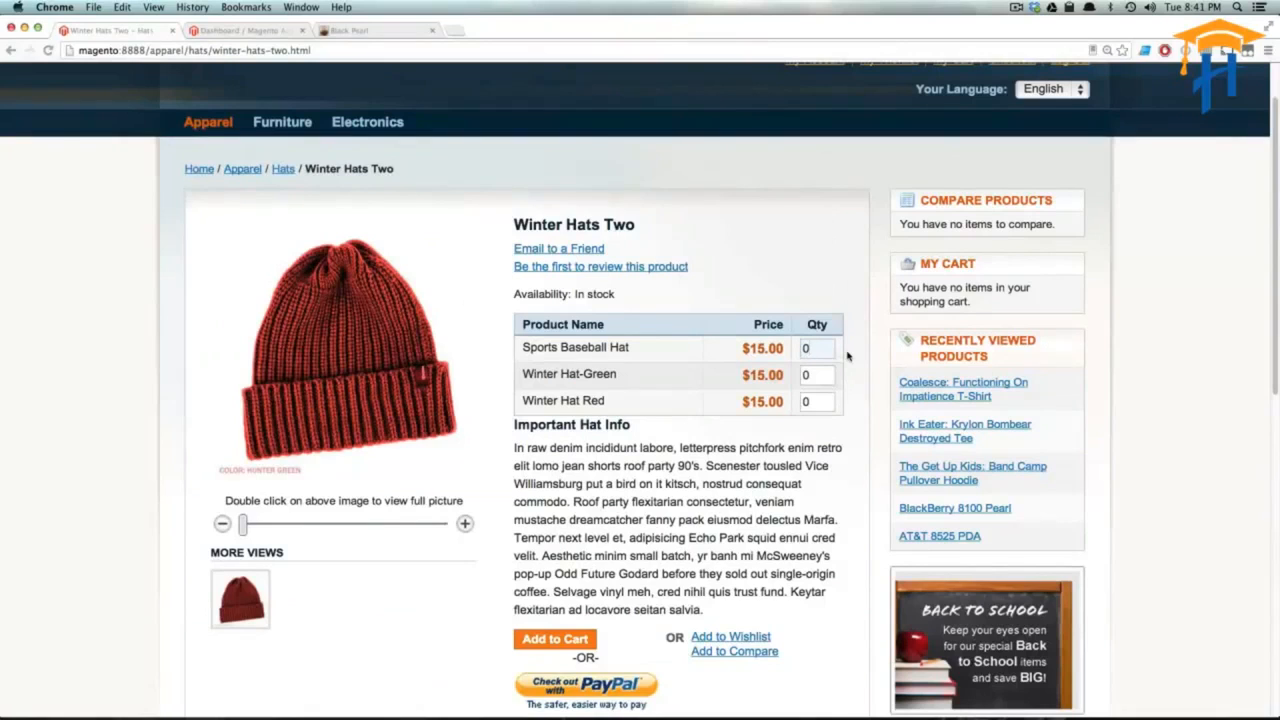
left_click_drag(810, 349, 787, 354)
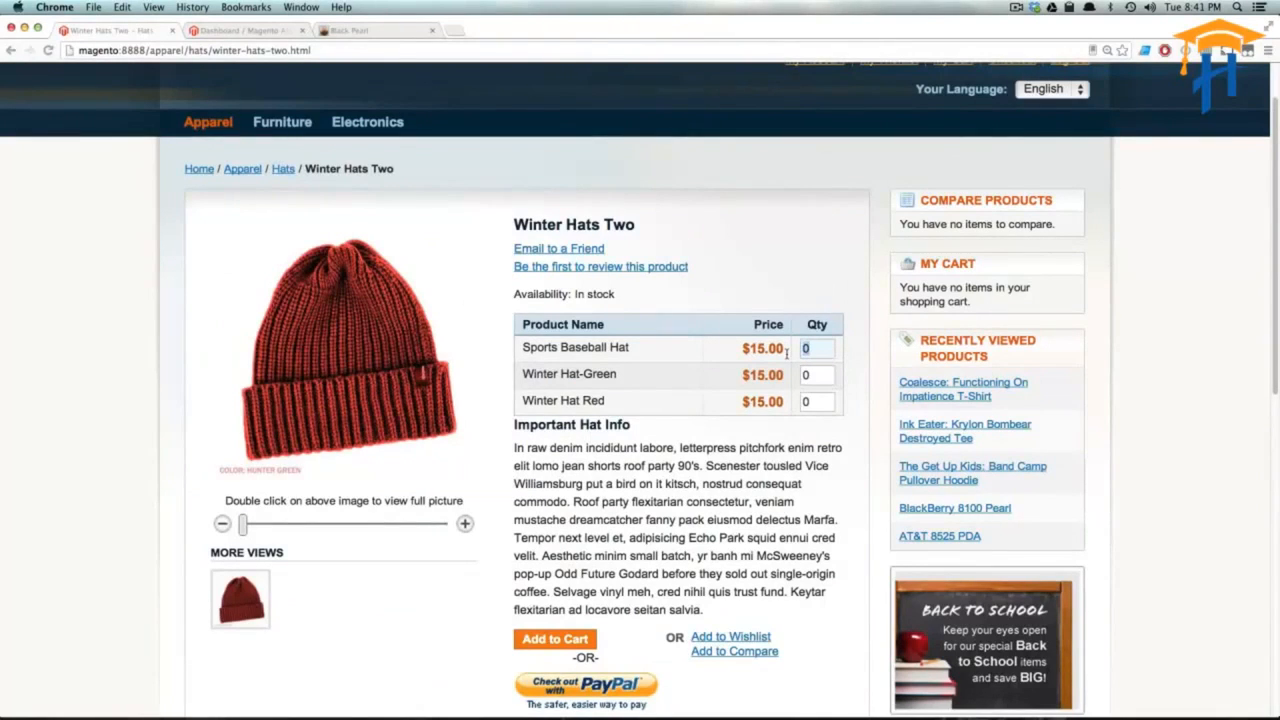
type("1")
key("Tab")
type("2")
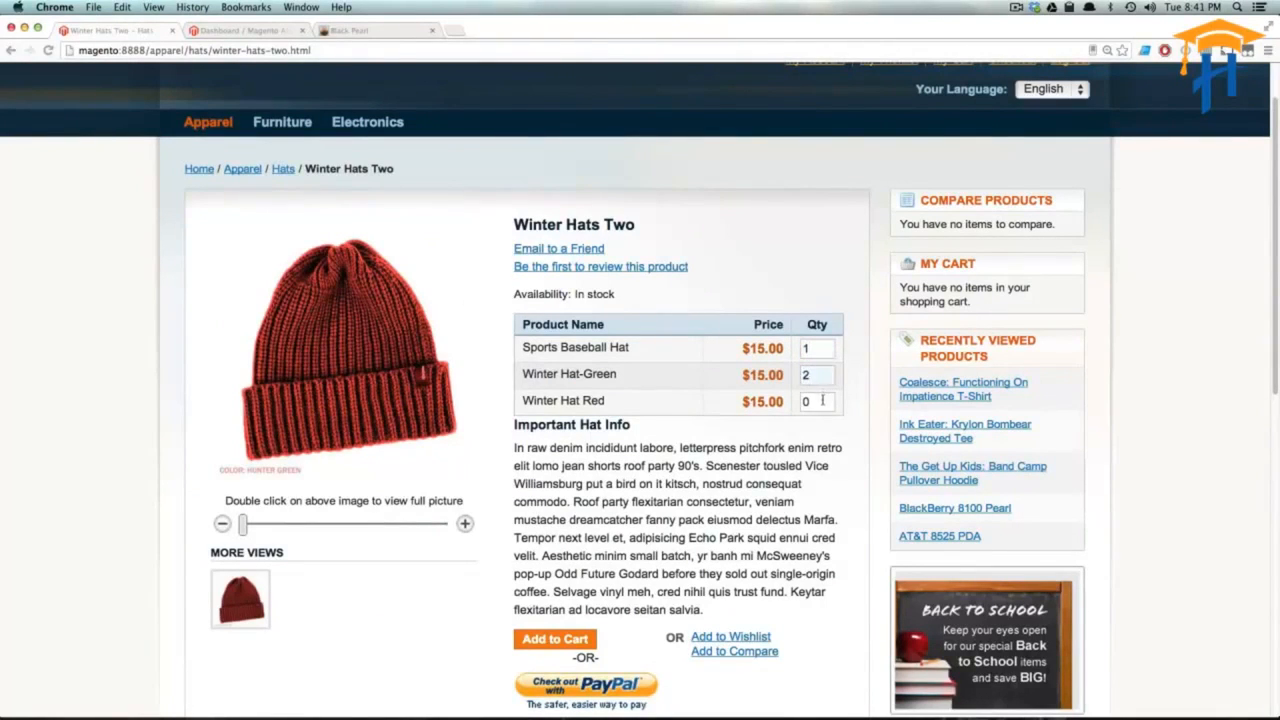
key("Tab")
type("3")
left_click(690, 411)
left_click(555, 638)
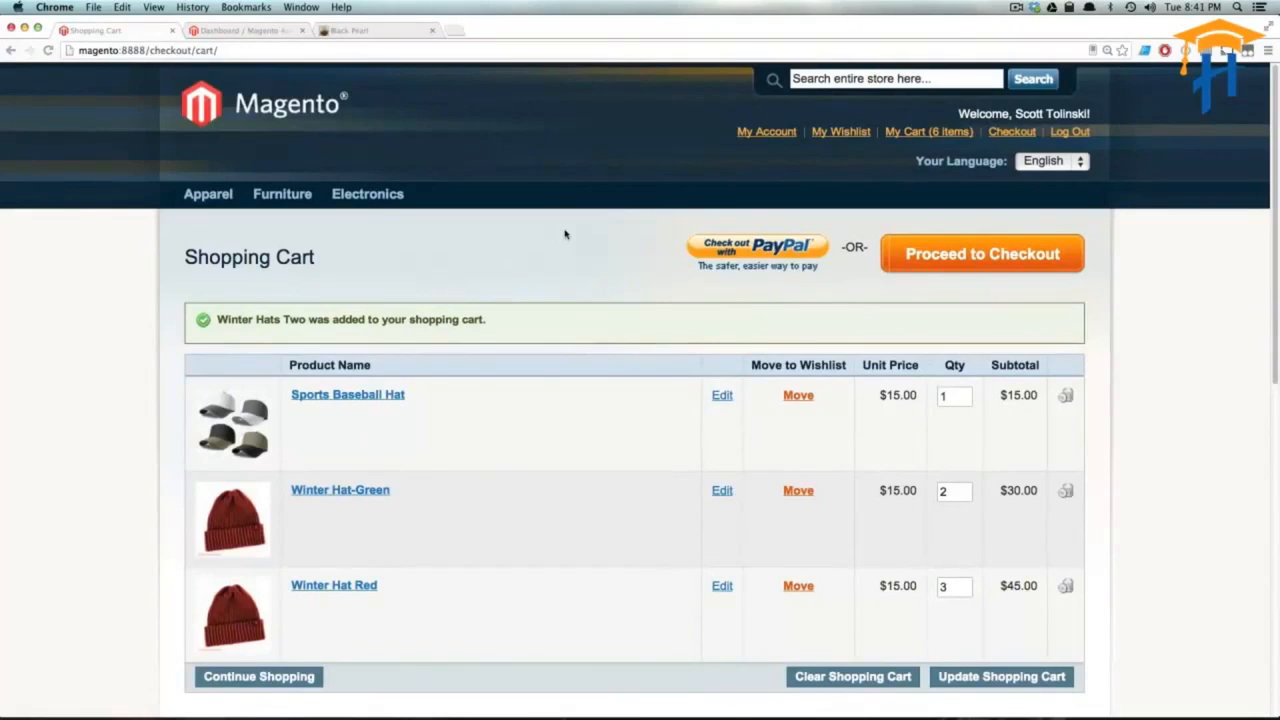
Return to the storefront's home page, then examine the Black Pearl product page and its enlarged image on the Blooming Tea site.
left_click(309, 108)
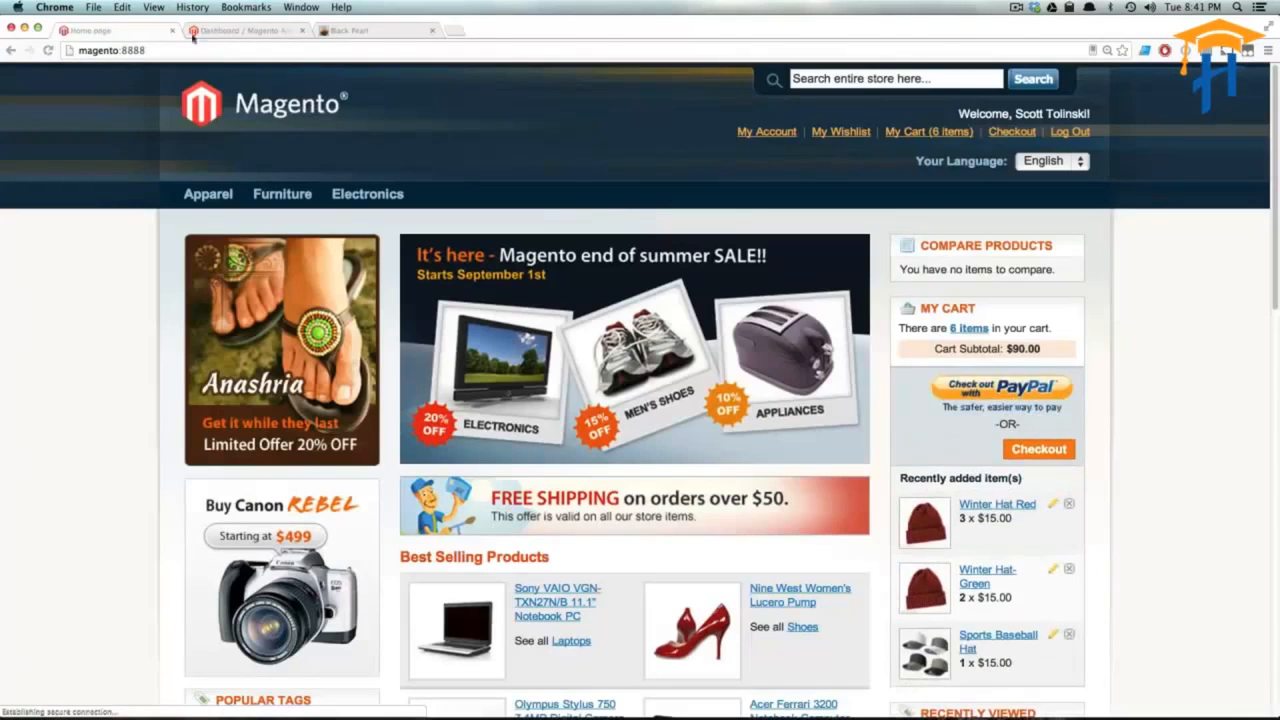
left_click(247, 33)
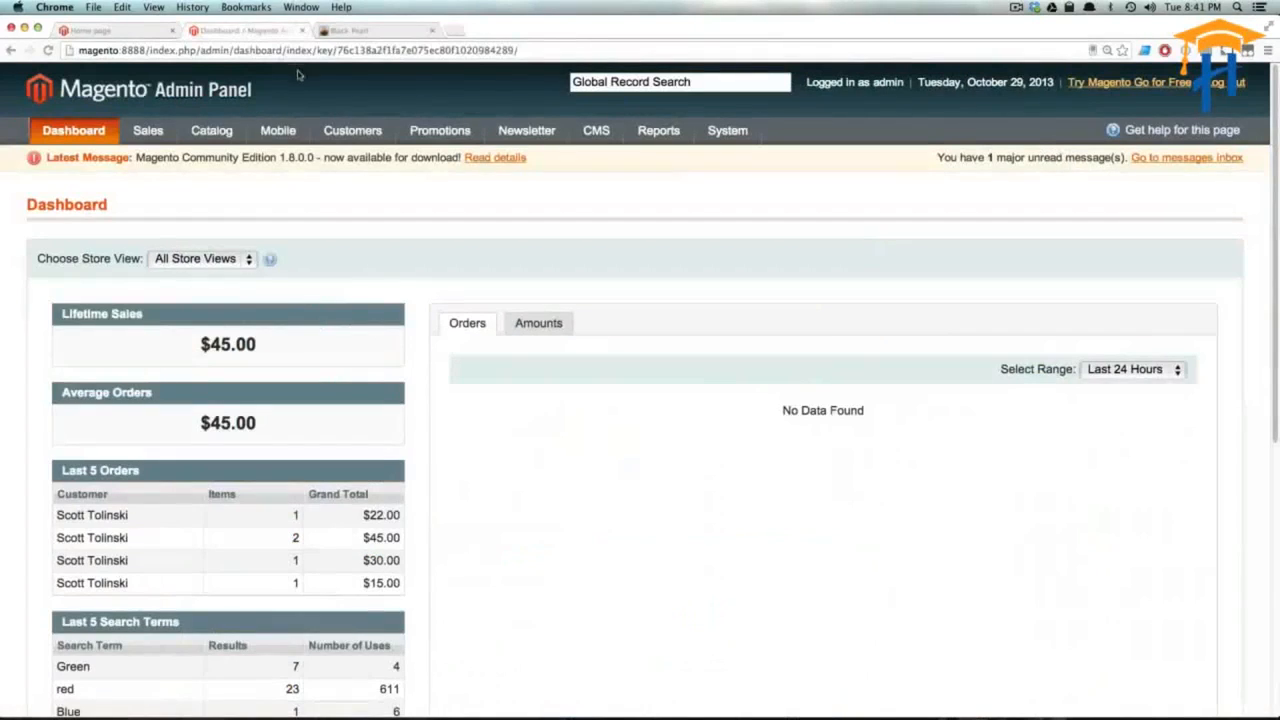
mouse_move(242, 134)
left_click(390, 33)
mouse_move(527, 430)
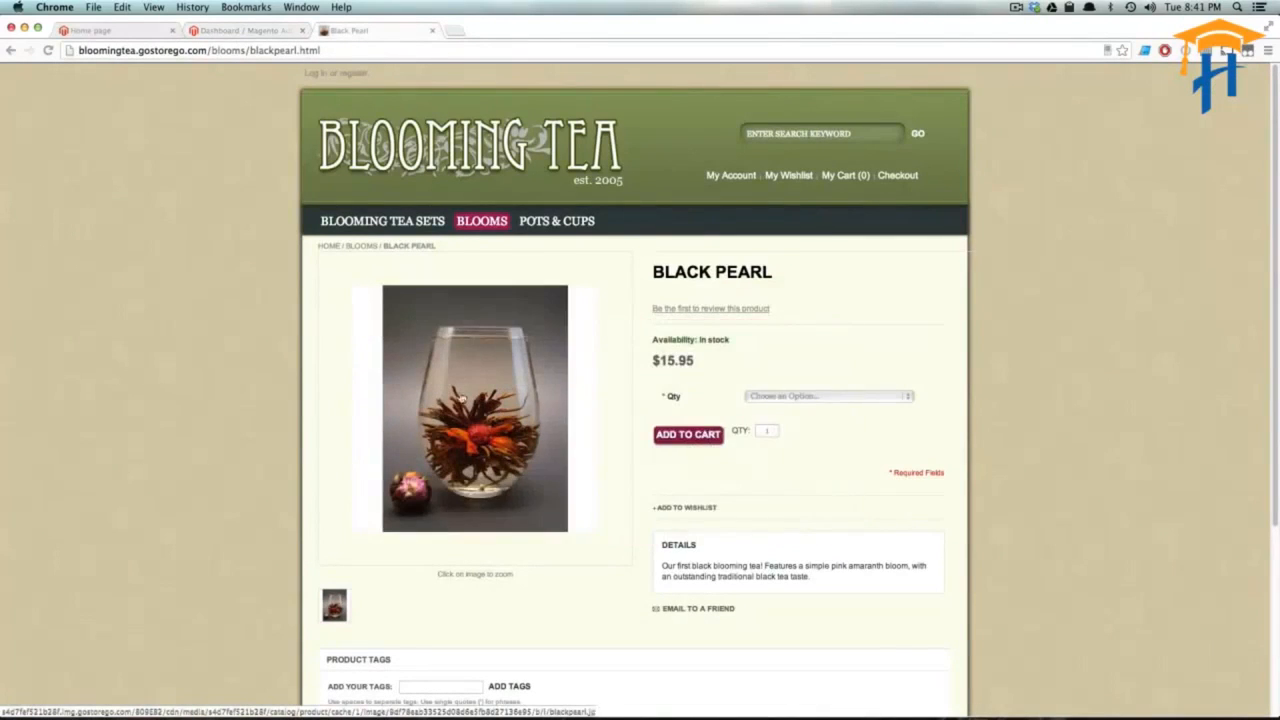
mouse_move(470, 440)
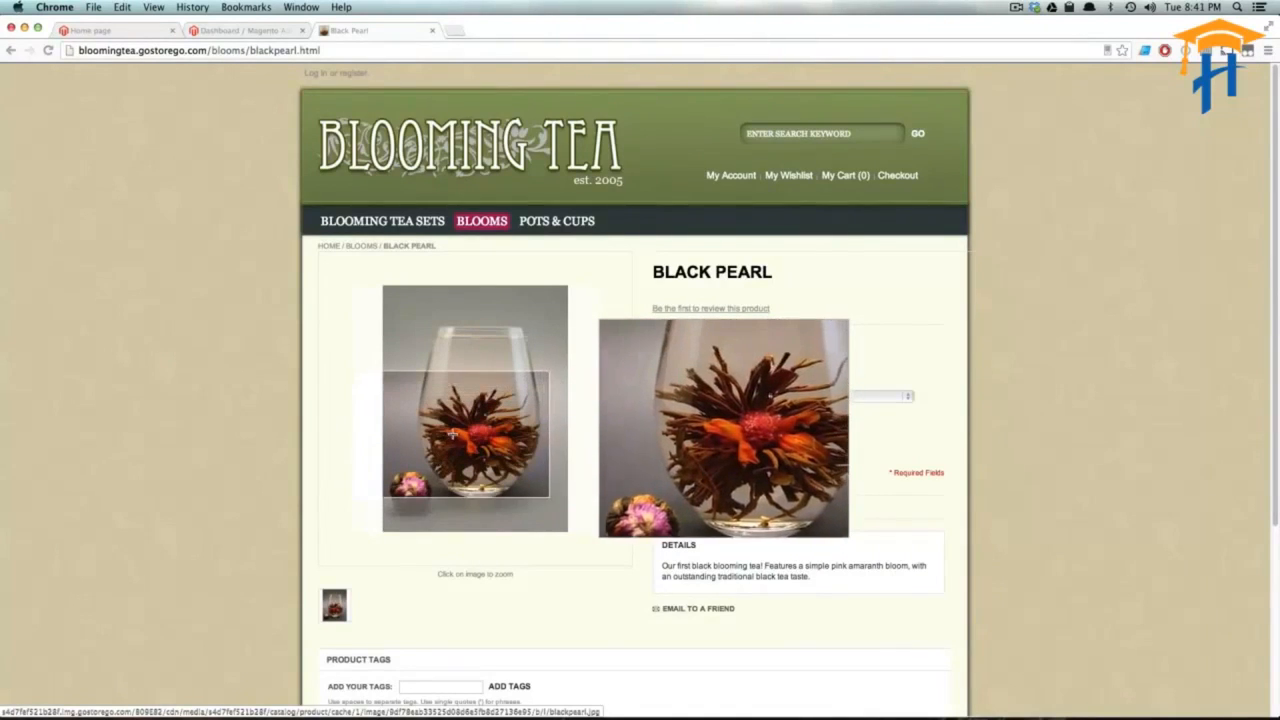
Return to the Magento admin and start adding a new product from Manage Products.
left_click(243, 31)
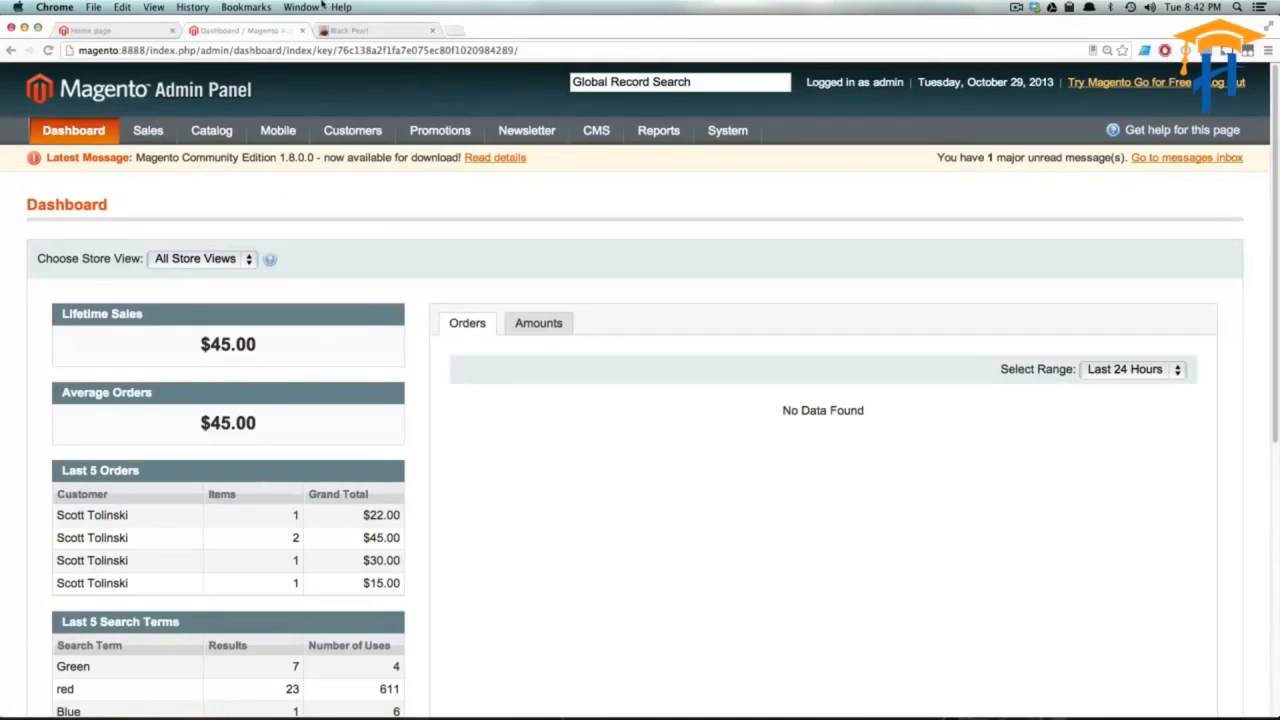
mouse_move(162, 133)
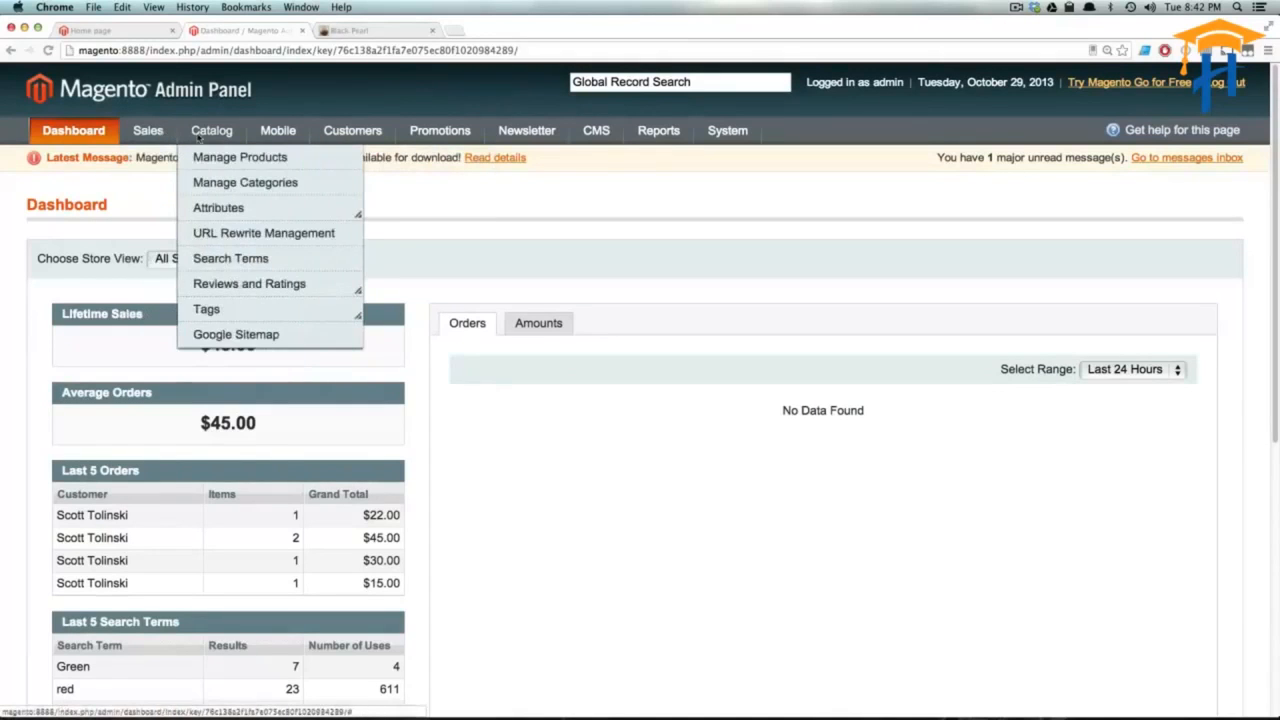
left_click(211, 166)
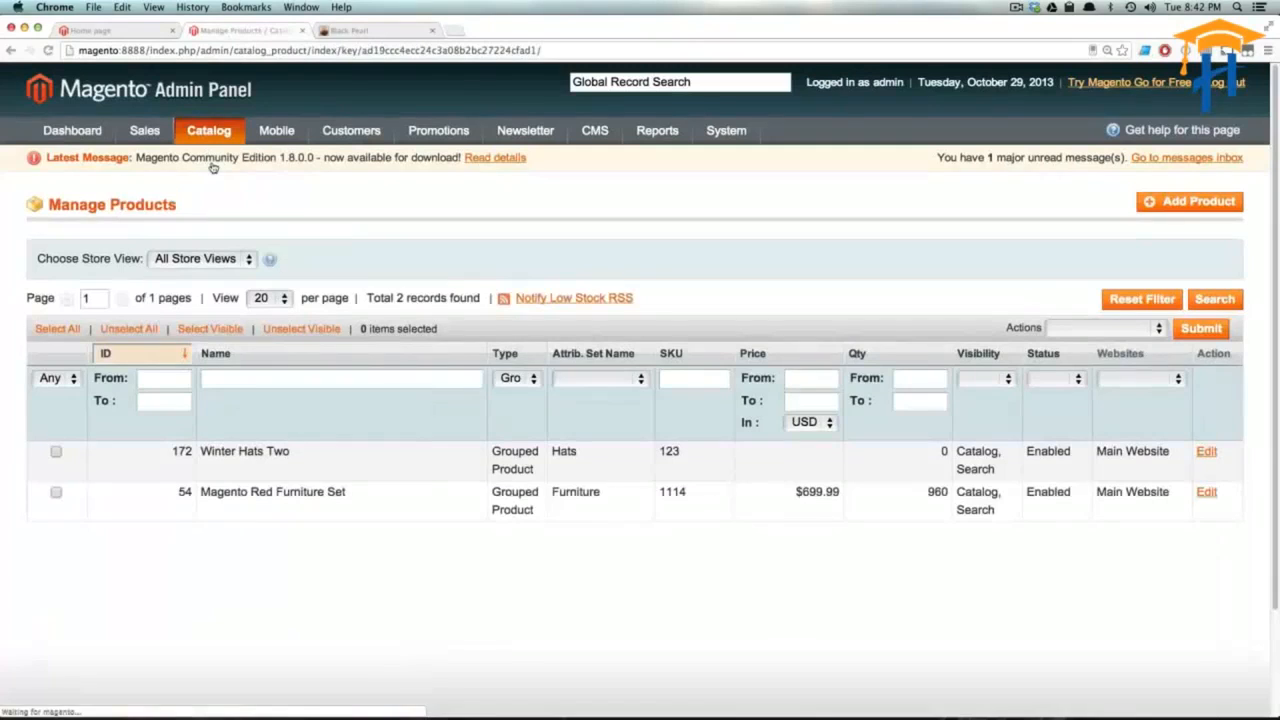
left_click(1213, 210)
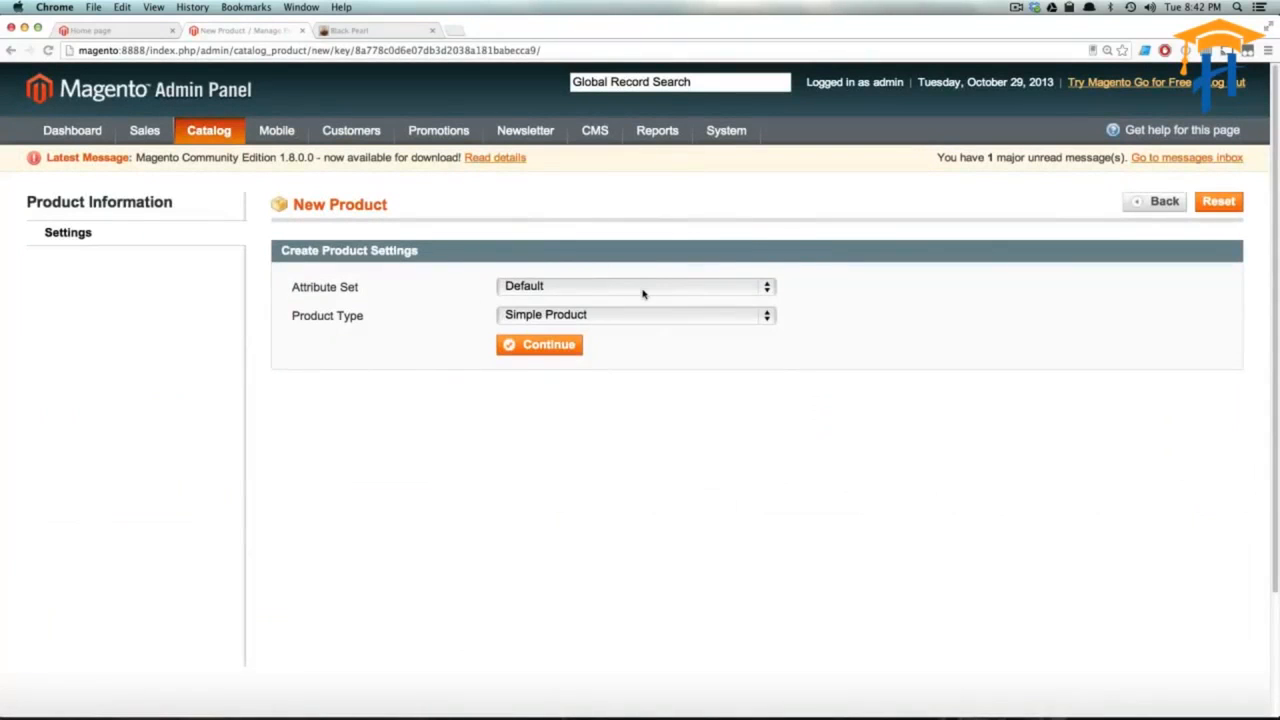
Set the new product's attribute set to Tea and its product type to Grouped Product.
left_click(643, 293)
left_click(665, 289)
left_click(670, 318)
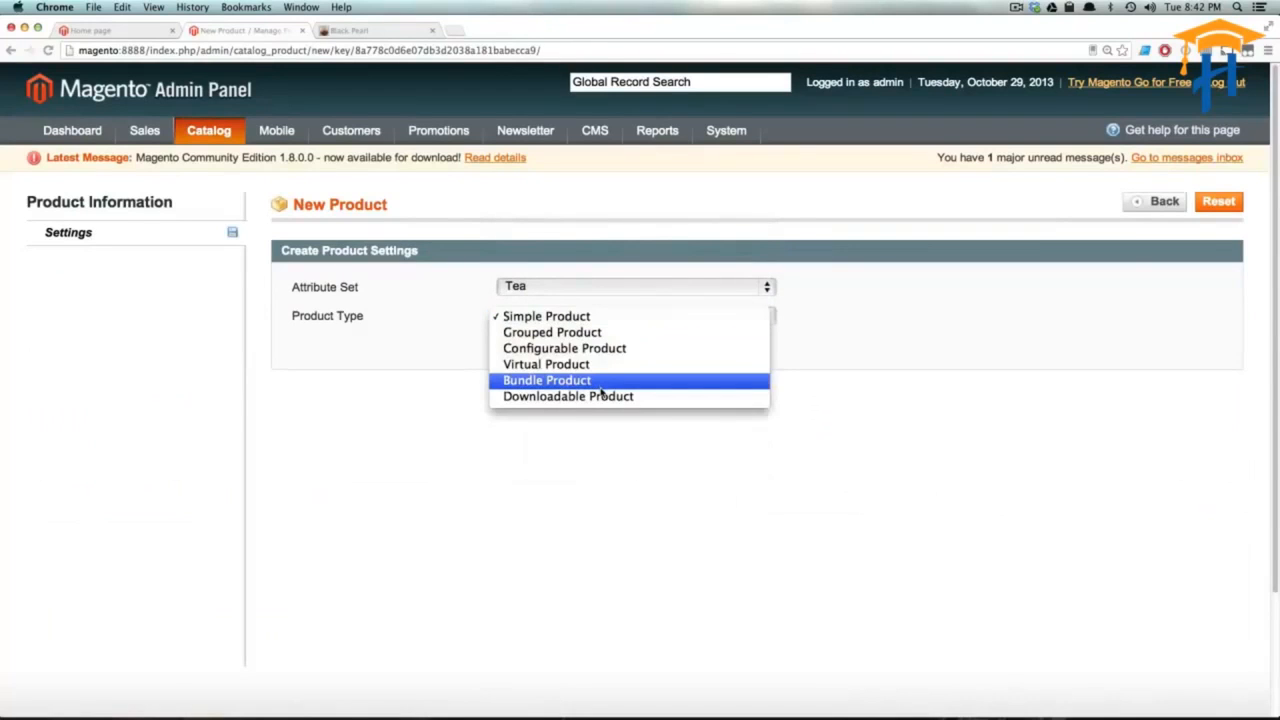
left_click(644, 332)
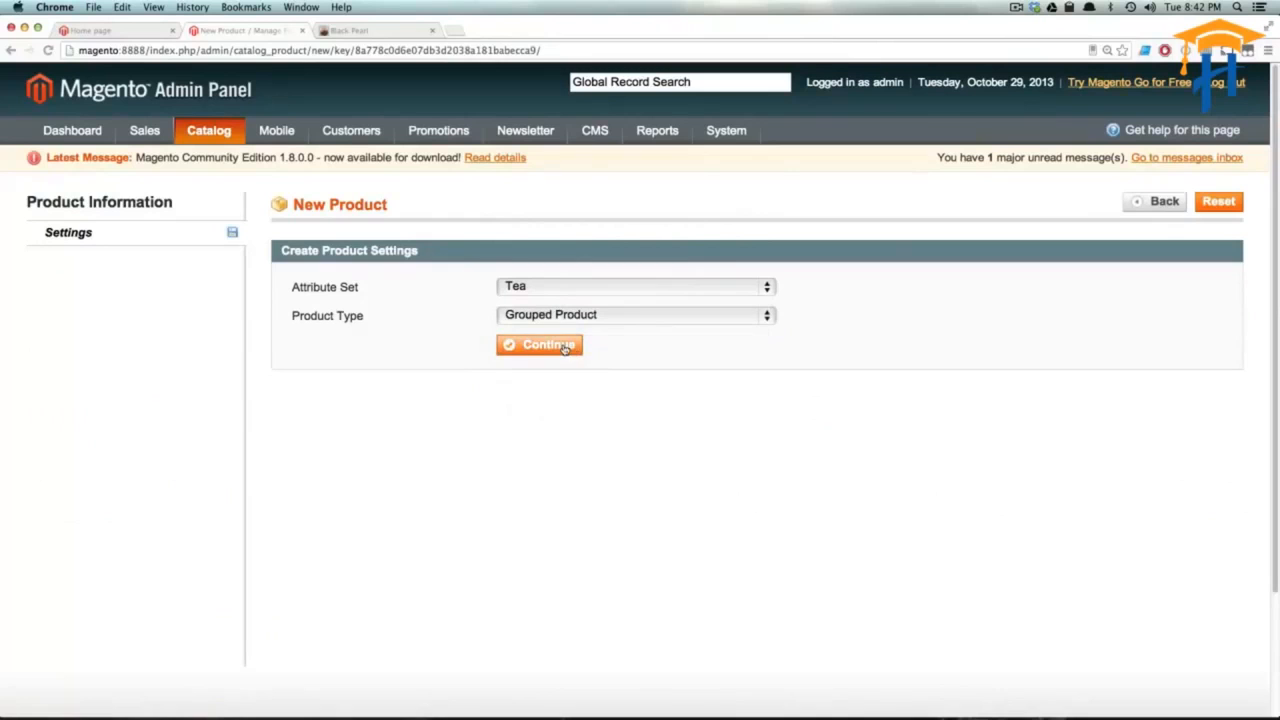
Continue to the product details and enter the name Box of Blooms, SKU 12322tea and status Enabled.
left_click(565, 348)
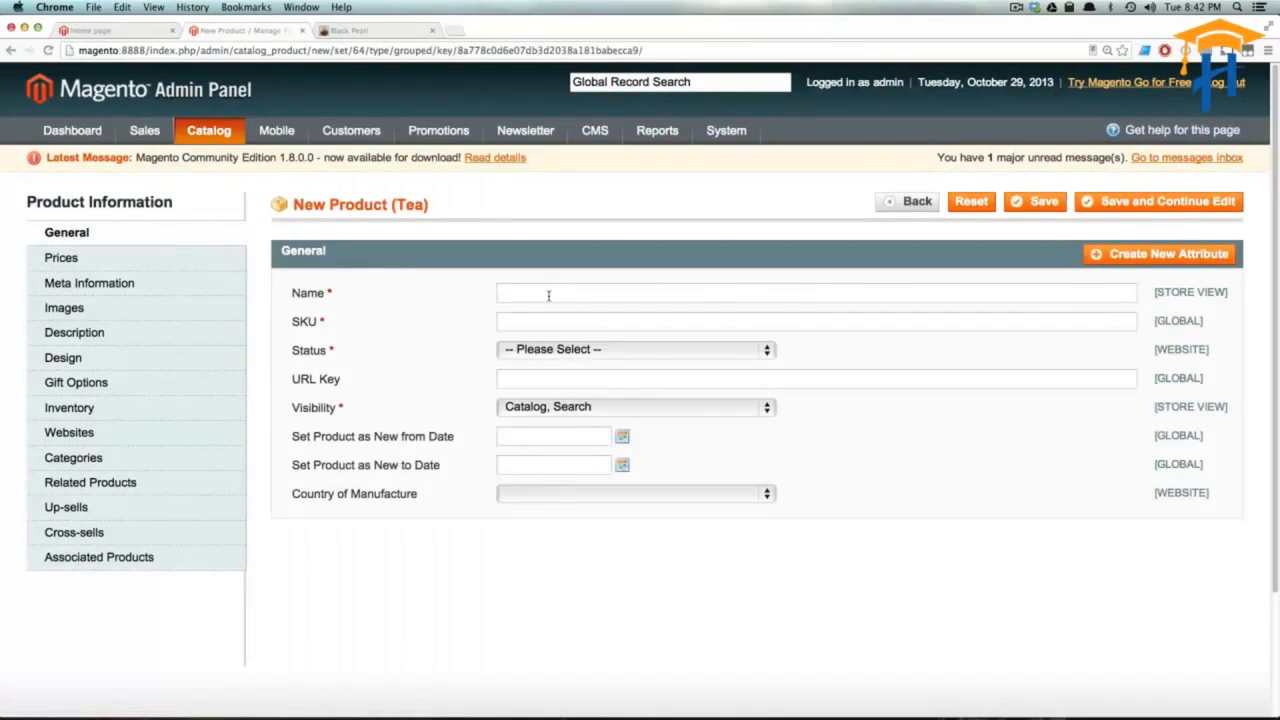
type("Box of Blooms")
key("Tab")
type("12322sdf")
left_click(614, 349)
left_click(614, 368)
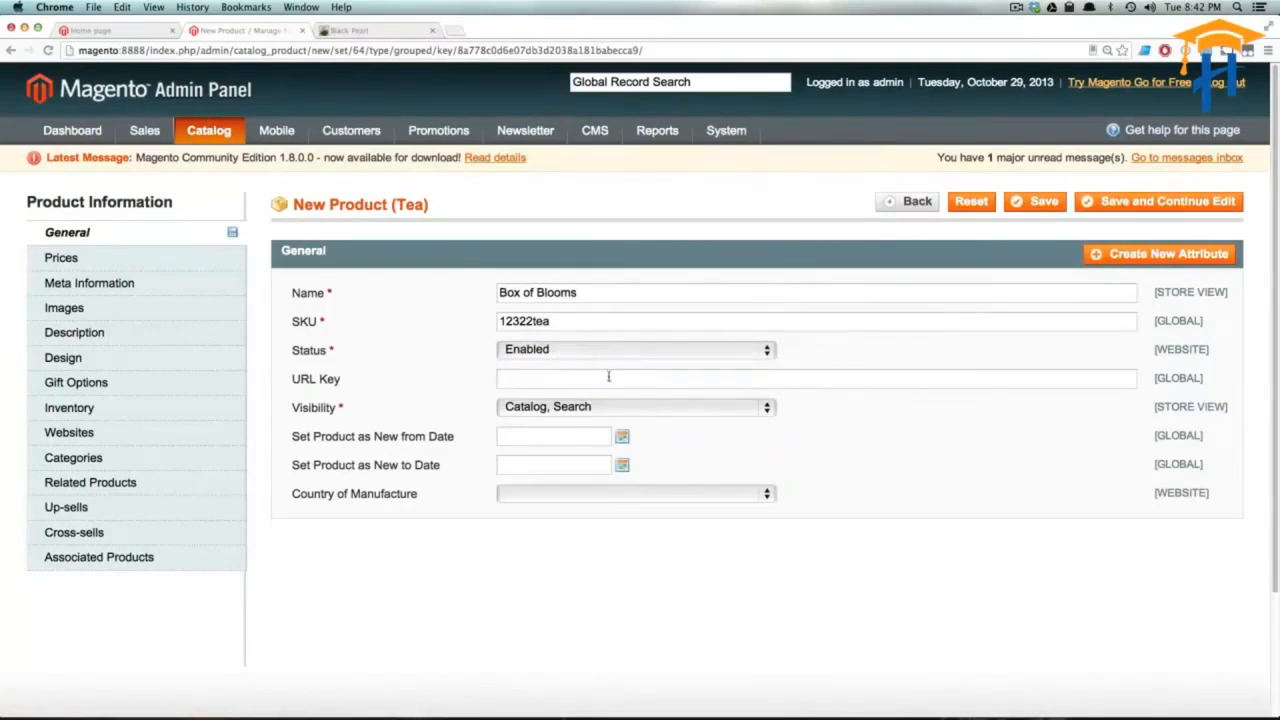
Keep the product's visibility at Catalog, Search and set its country of manufacture to China.
left_click(573, 414)
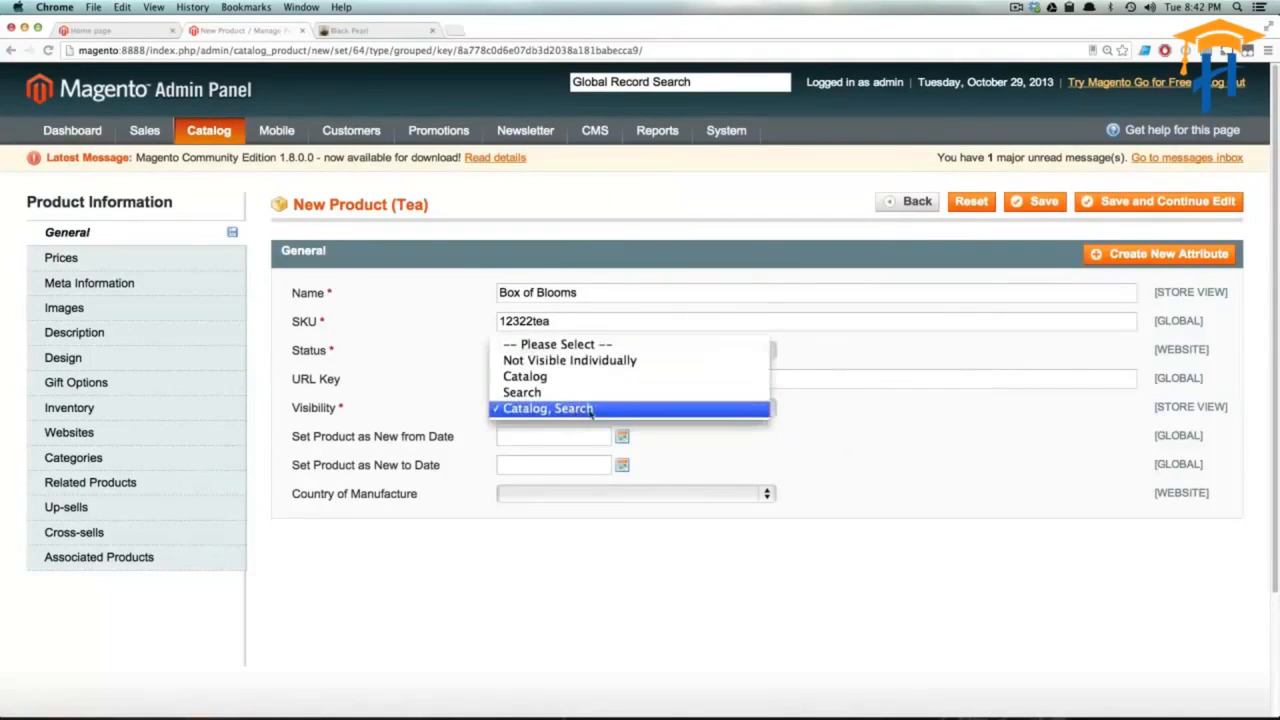
left_click(600, 408)
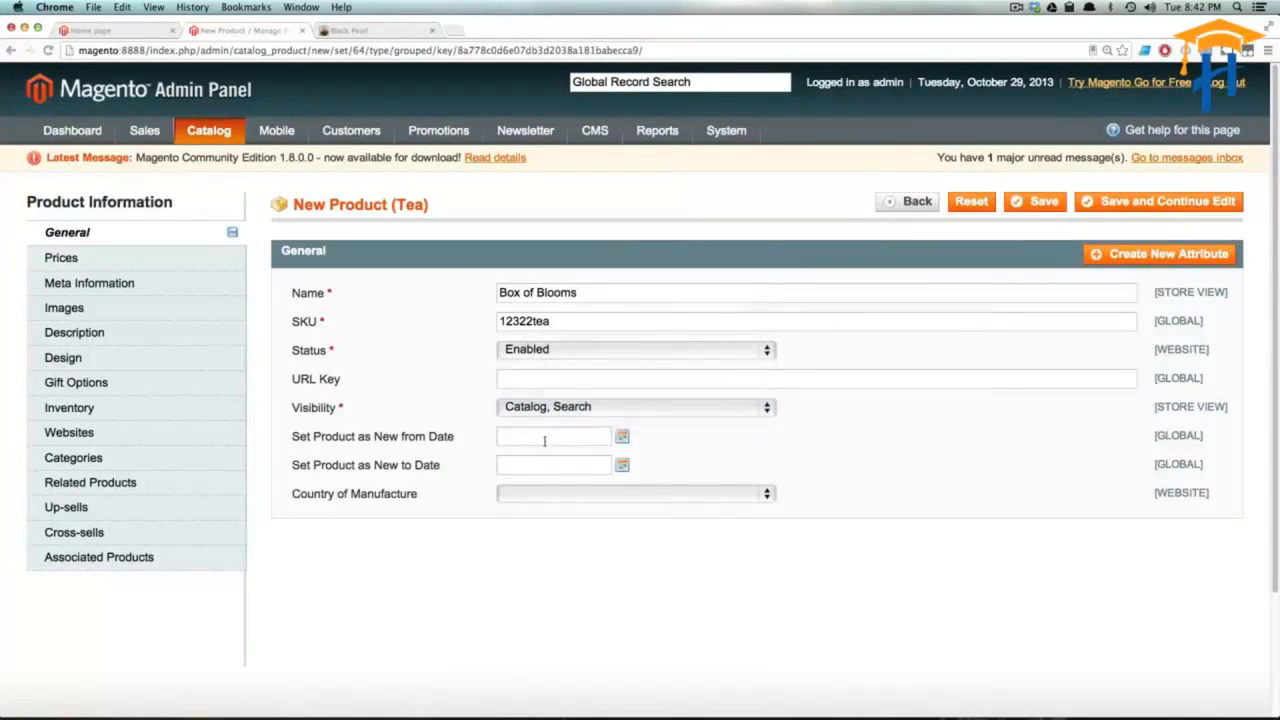
left_click(537, 494)
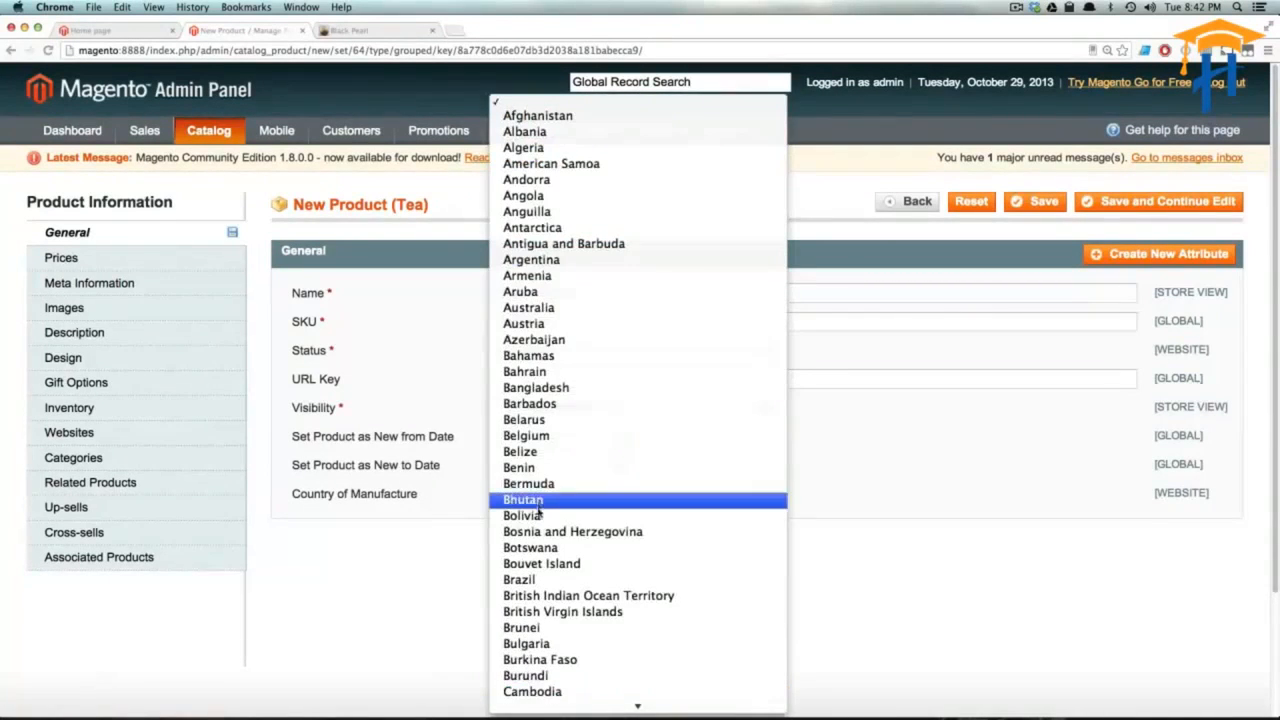
scroll(560, 470, "down", 3)
scroll(565, 645, "down", 1)
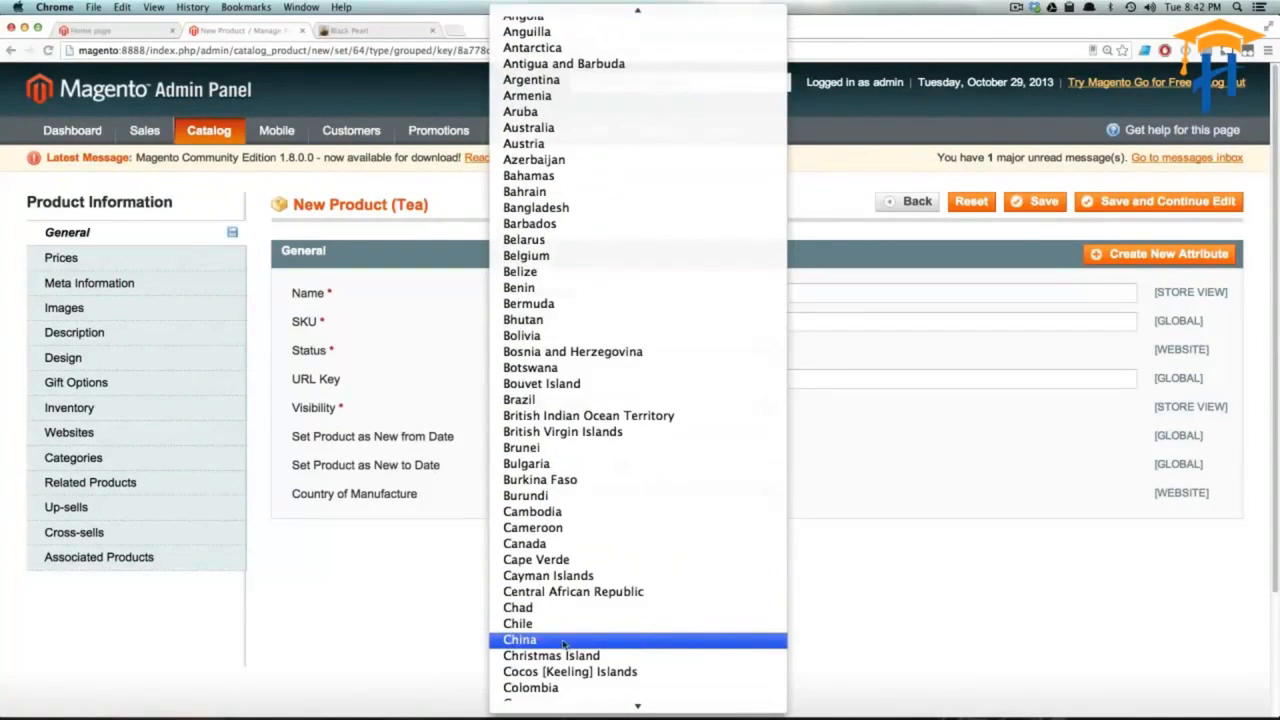
left_click(565, 640)
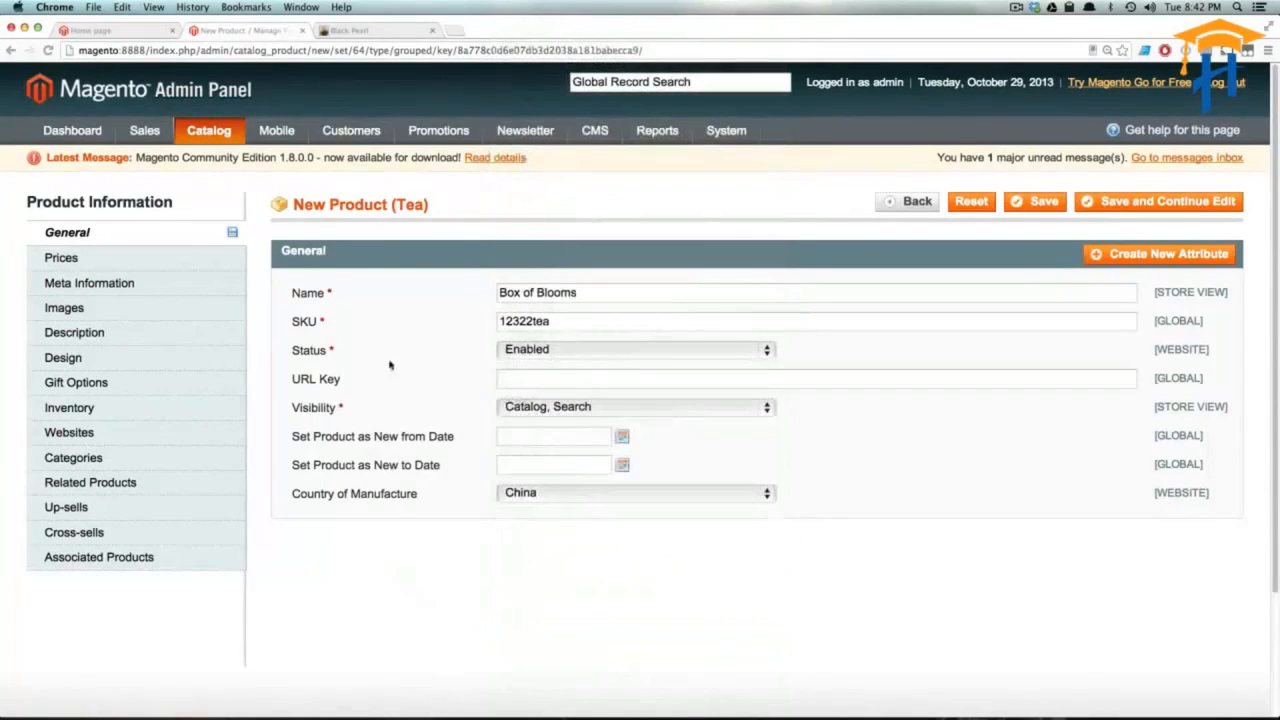
Review the product's price settings, including its availability for purchase with Google Checkout.
left_click(106, 263)
left_click_drag(432, 292, 365, 320)
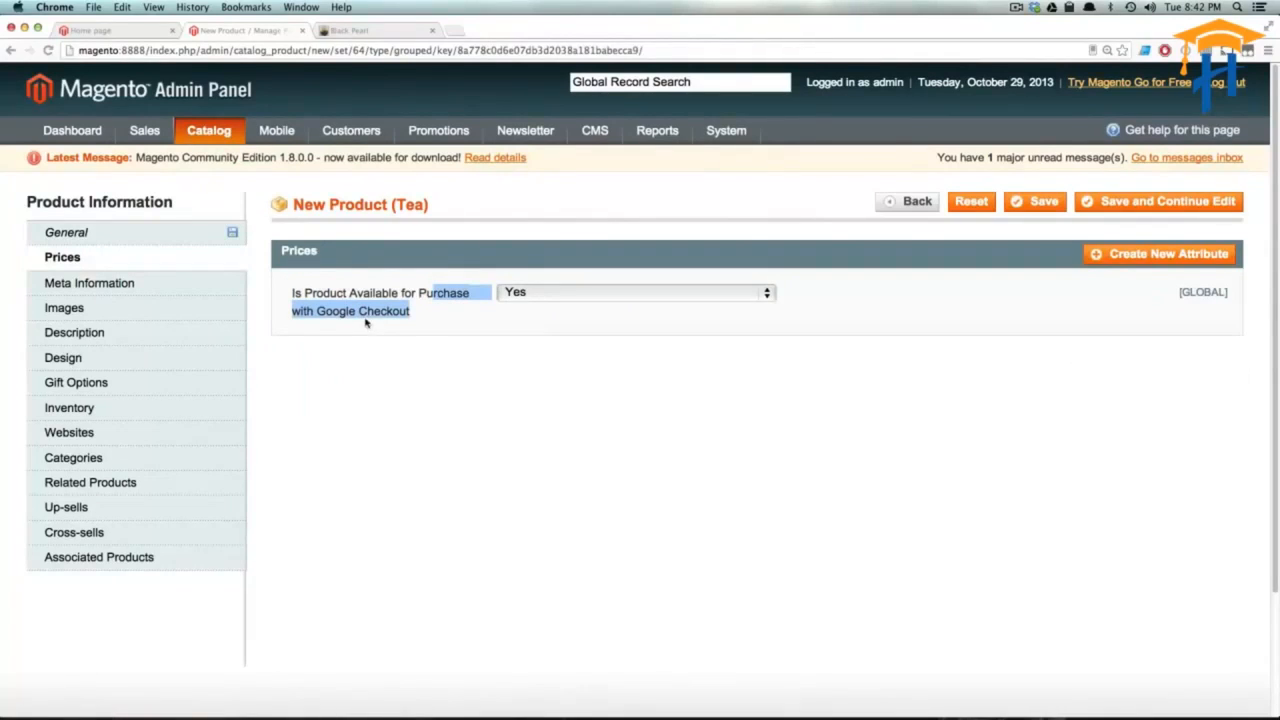
left_click(365, 316)
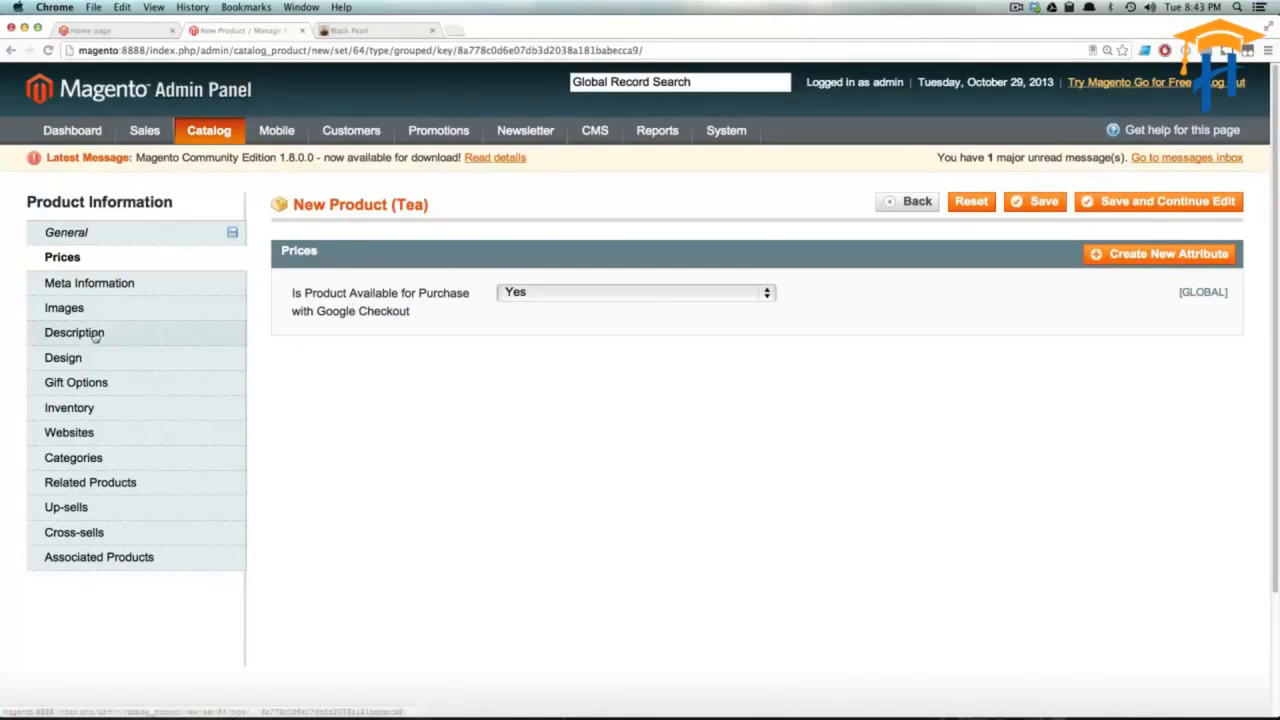
Copy the details text from the Dozen Blooms in a Box page into the new product's meta keywords and meta description.
left_click(86, 283)
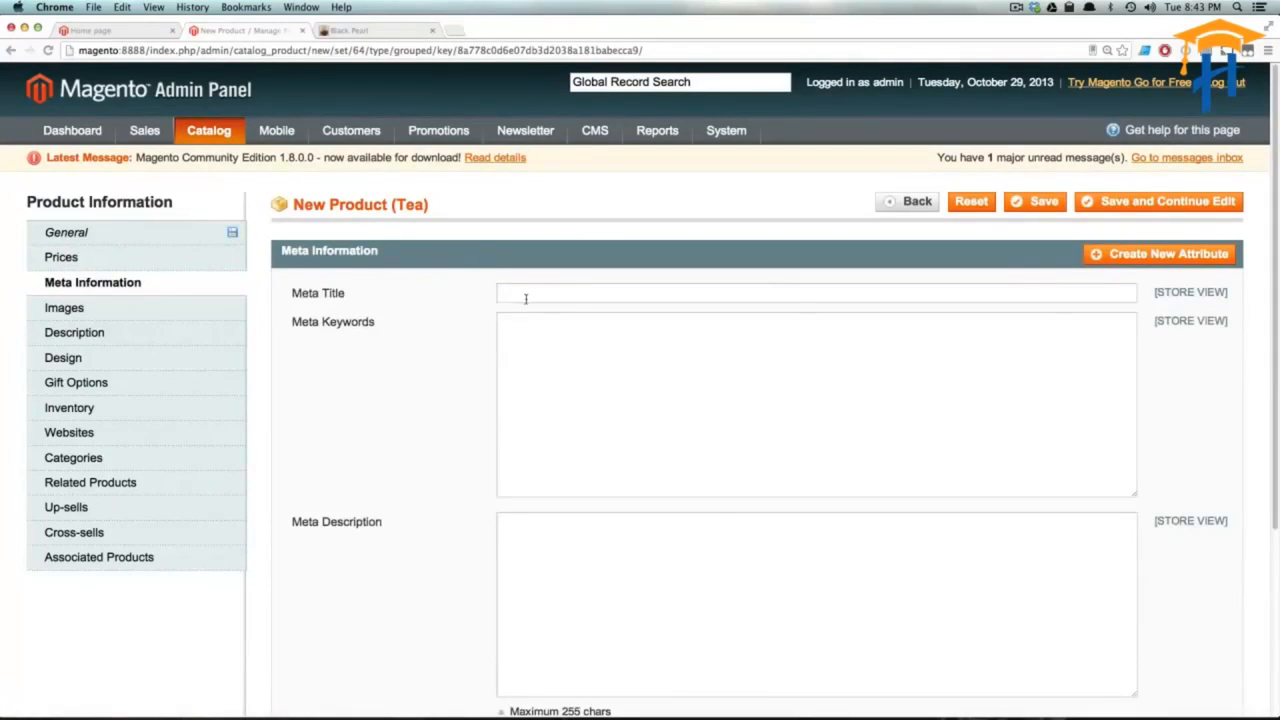
left_click(389, 34)
left_click_drag(906, 437, 657, 413)
key("super+c")
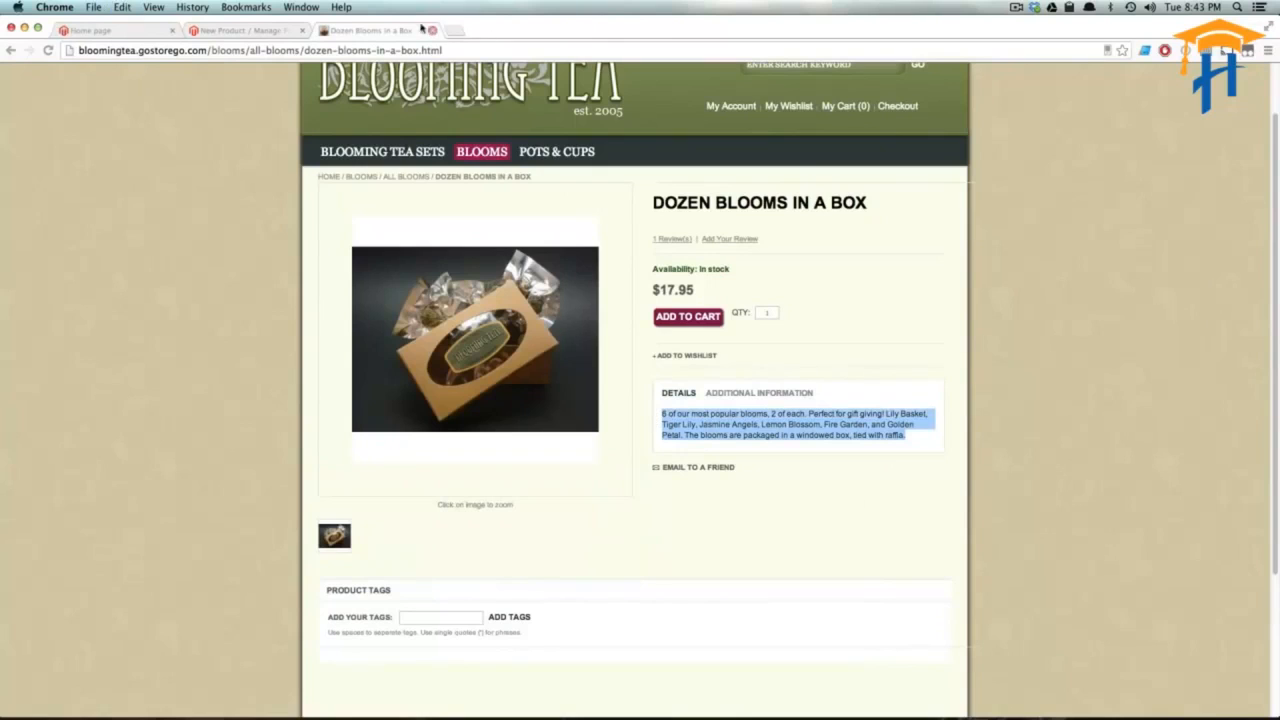
left_click(250, 31)
key("super+v")
left_click(633, 607)
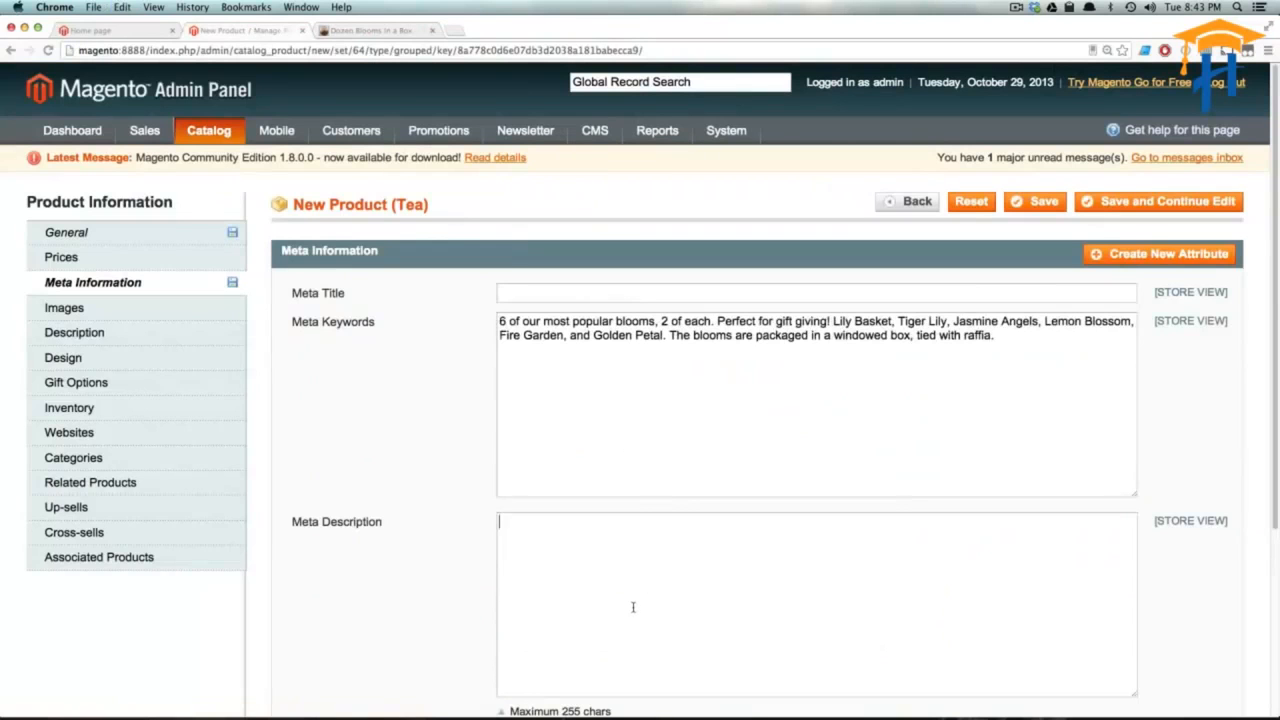
key("super+v")
Copy "BLOOMS IN A BOX" from the Blooming Tea product heading into the new product's meta title.
left_click(370, 31)
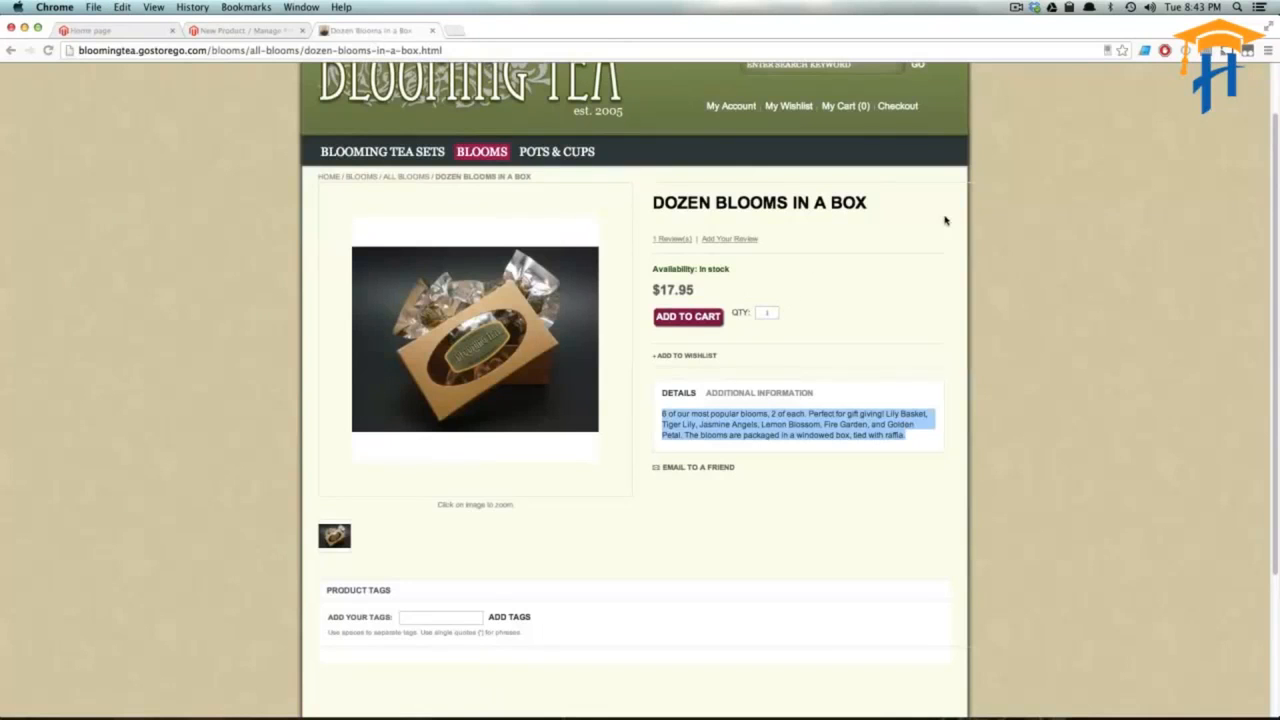
left_click_drag(867, 203, 715, 203)
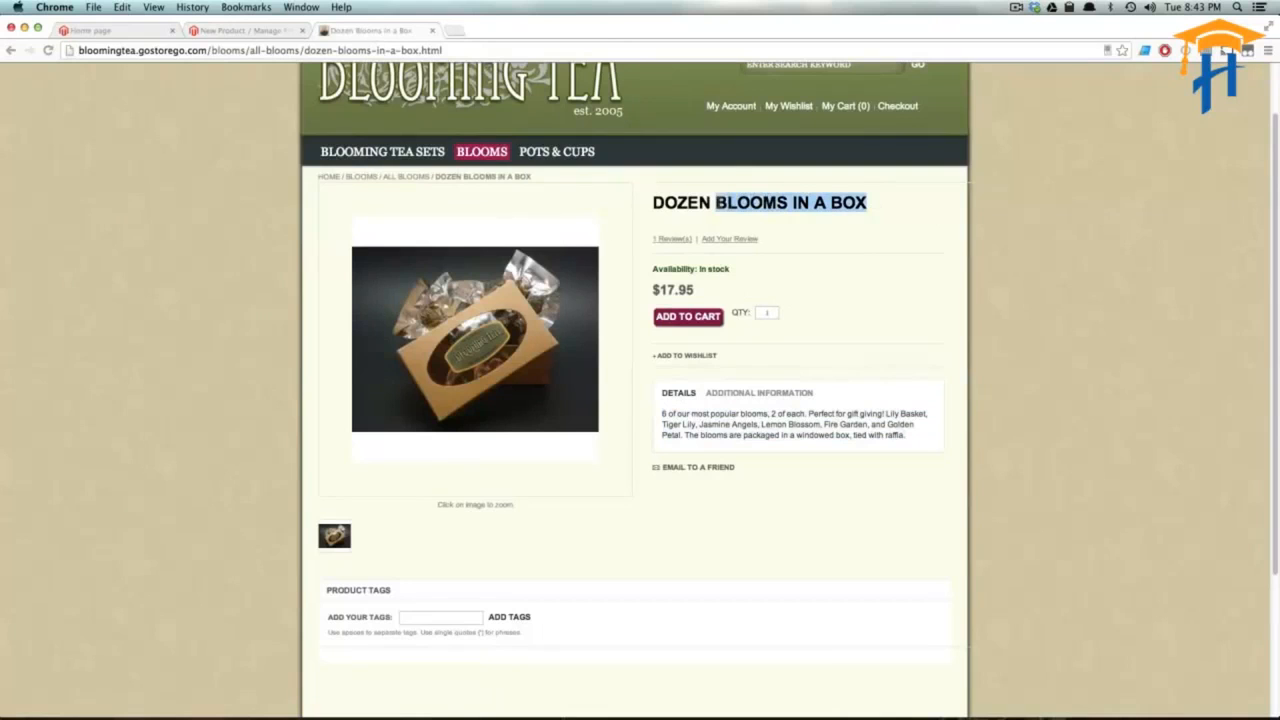
left_click(220, 32)
left_click(643, 297)
key("super+v")
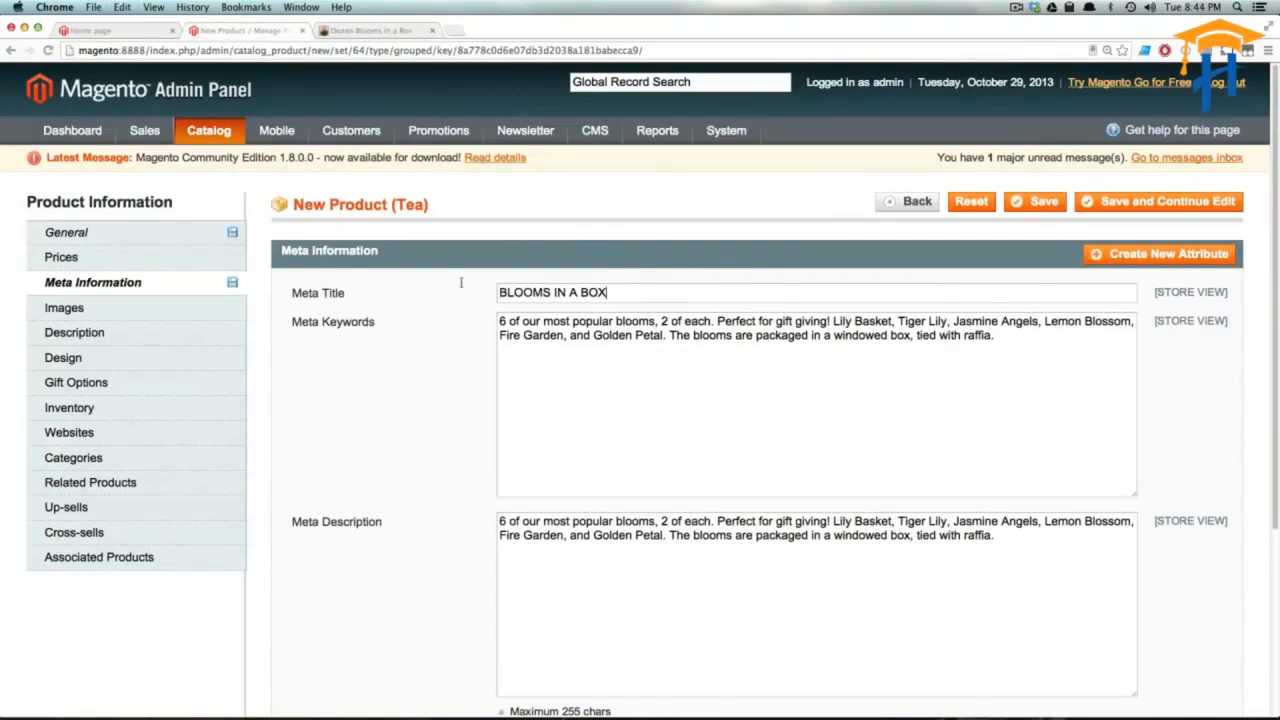
Upload boxlarge.jpg from the Desktop as the new product's image.
left_click(66, 308)
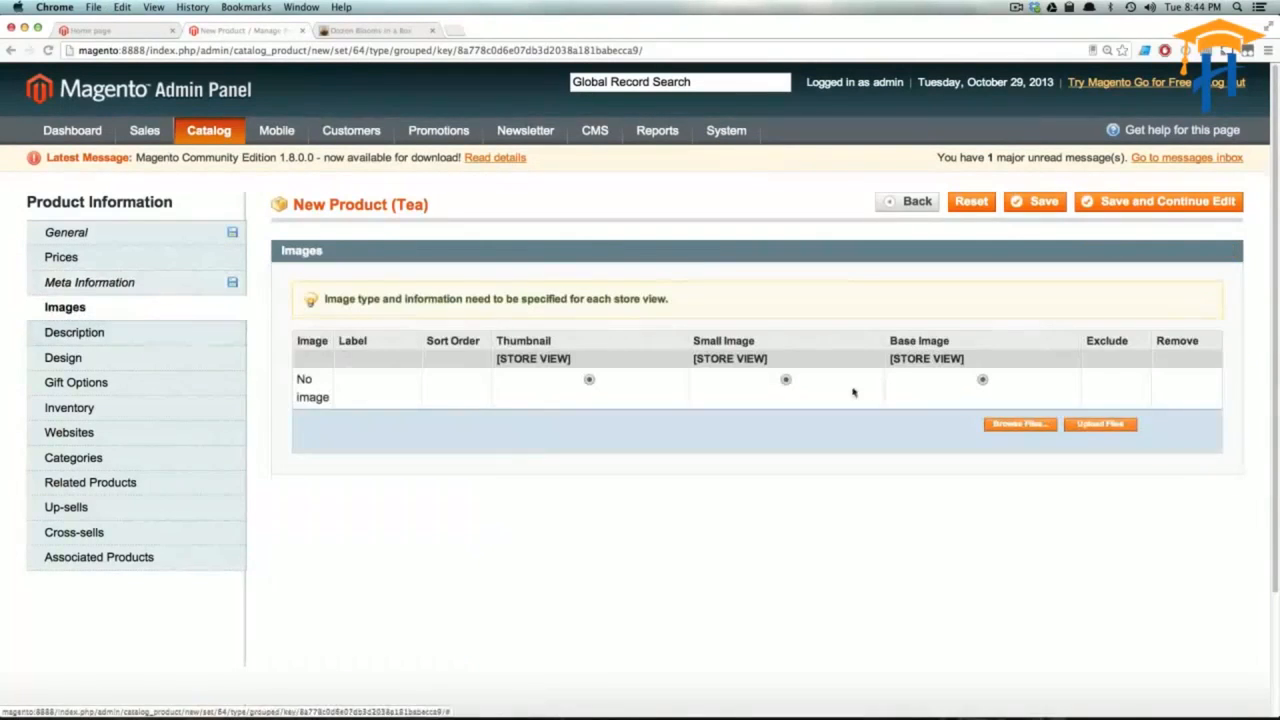
left_click(1020, 424)
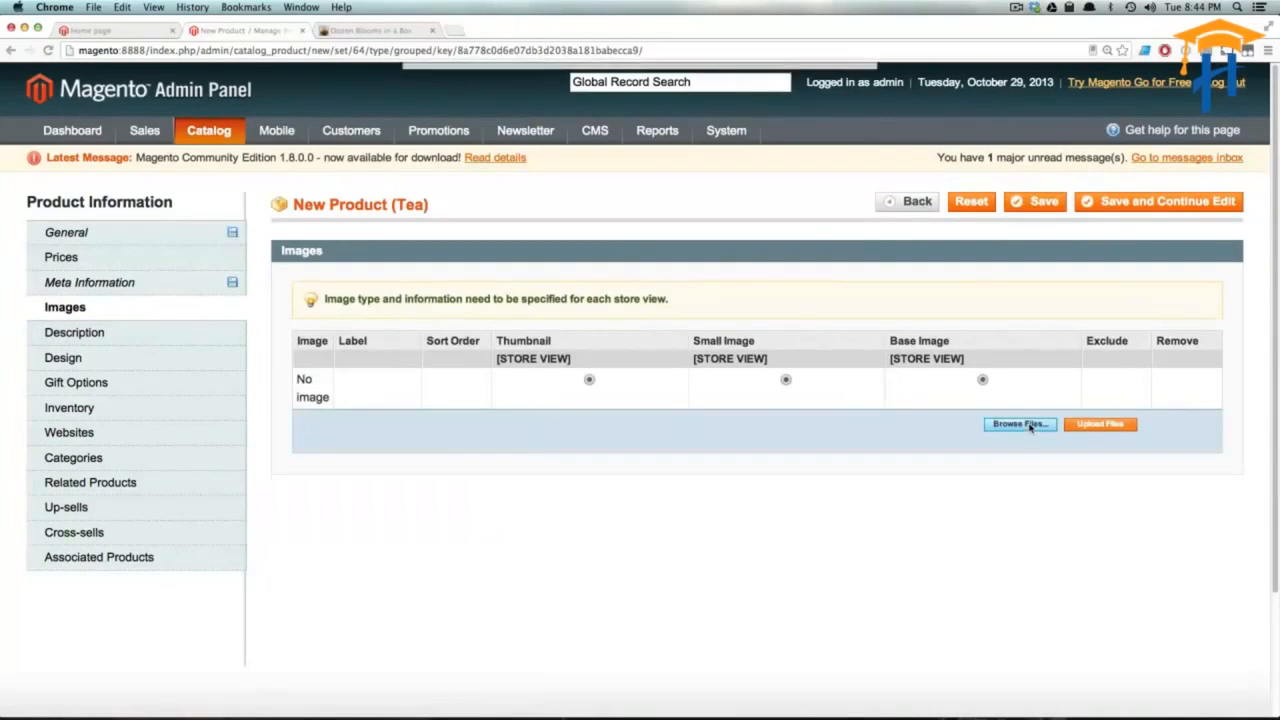
left_click(600, 238)
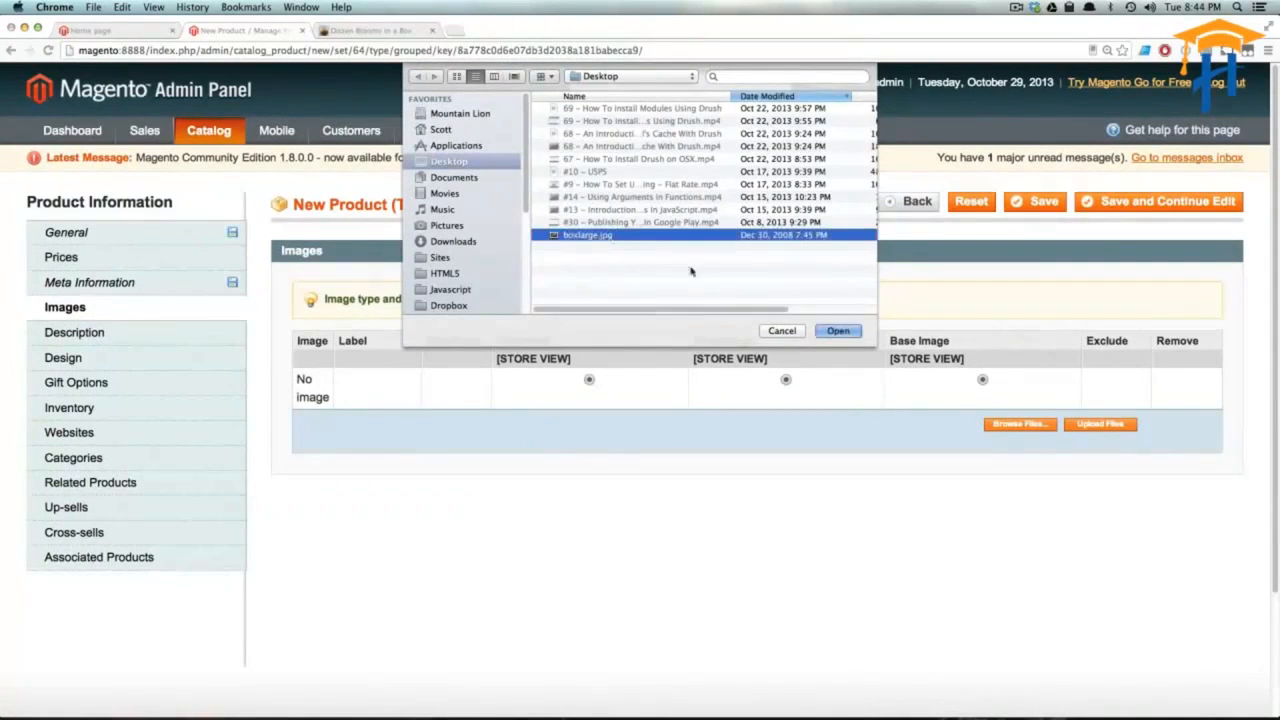
left_click(838, 330)
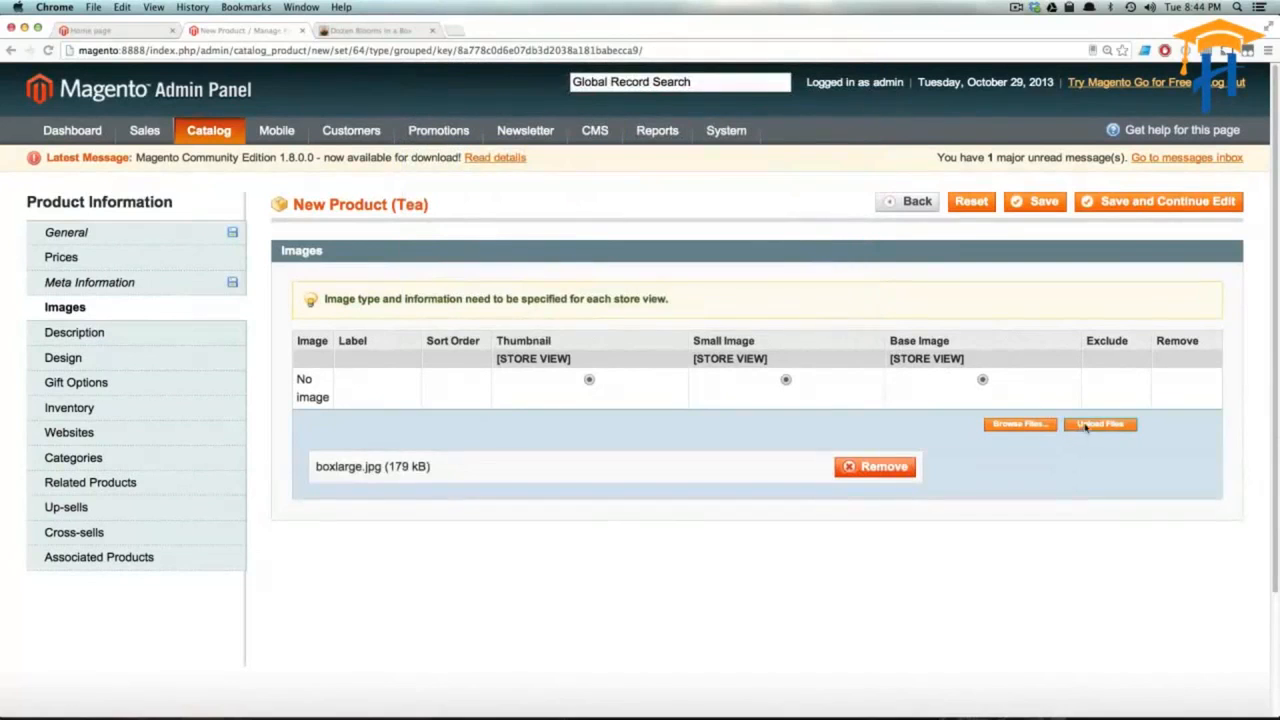
left_click(1086, 428)
Assign the uploaded image as the product's thumbnail, small image and base image.
left_click(760, 402)
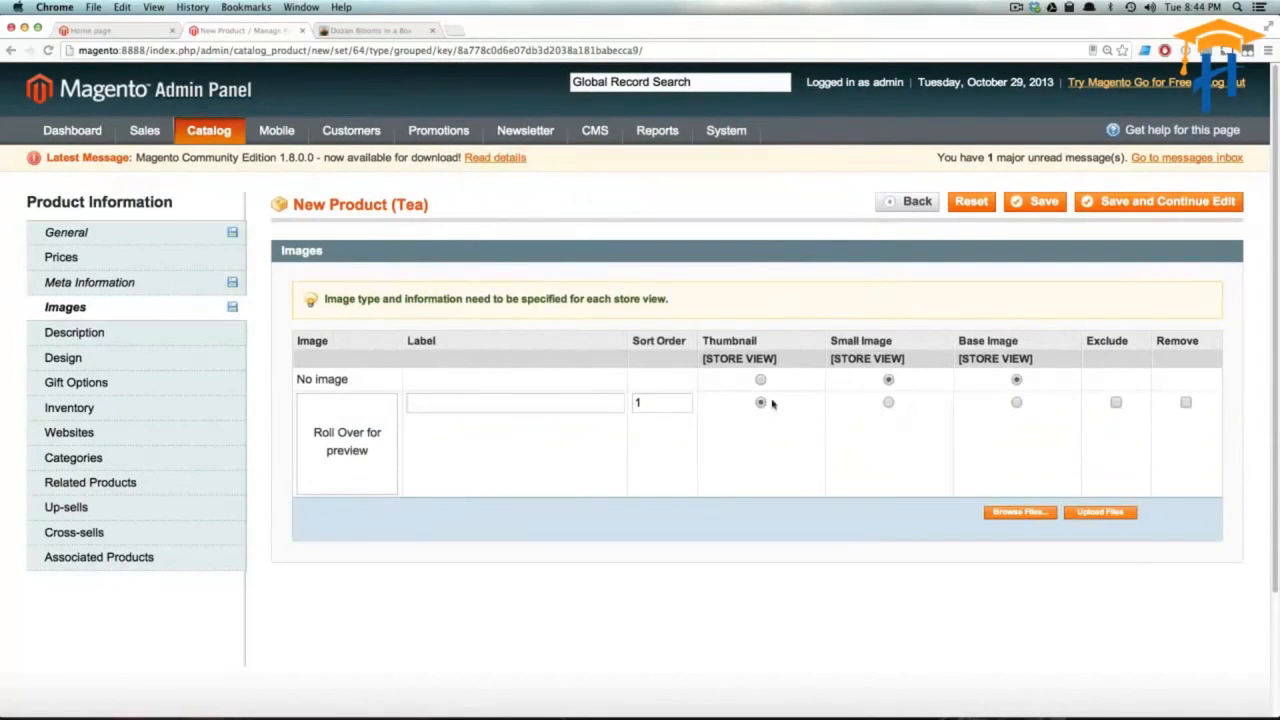
left_click(888, 402)
left_click(1016, 403)
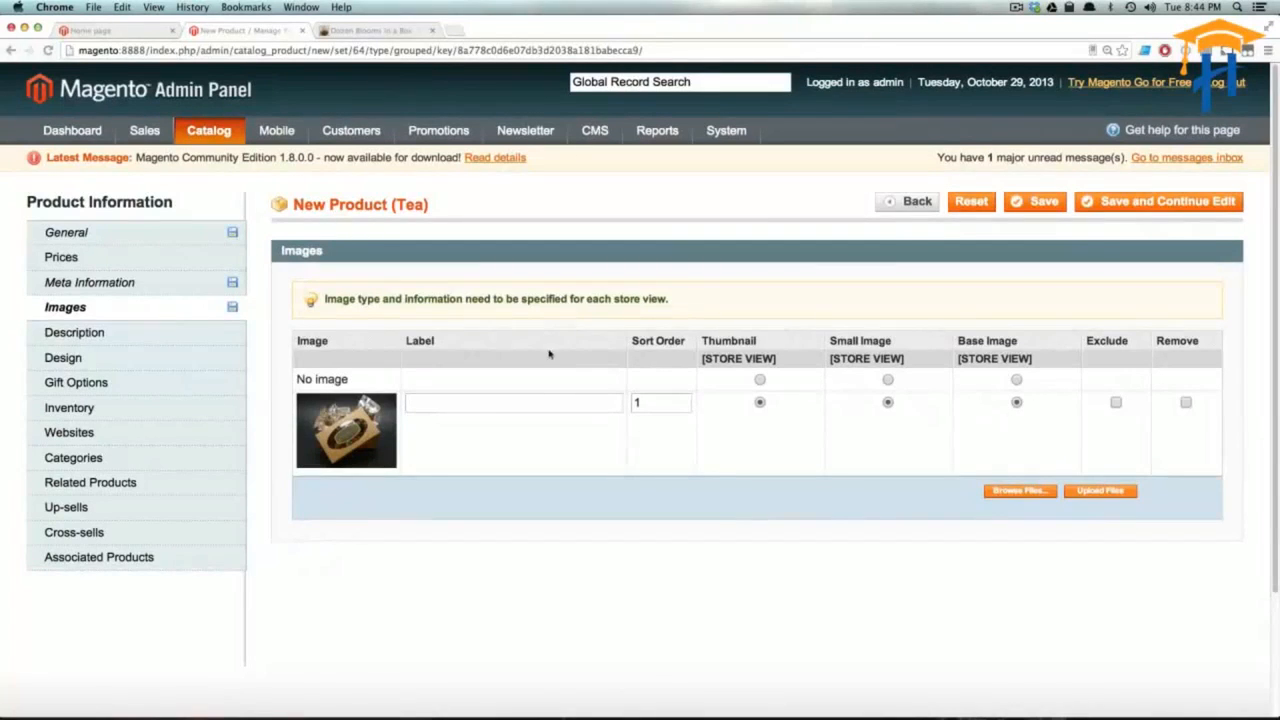
Fill the product's description and short description with the previously copied Dozen Blooms in a Box details text.
left_click(166, 331)
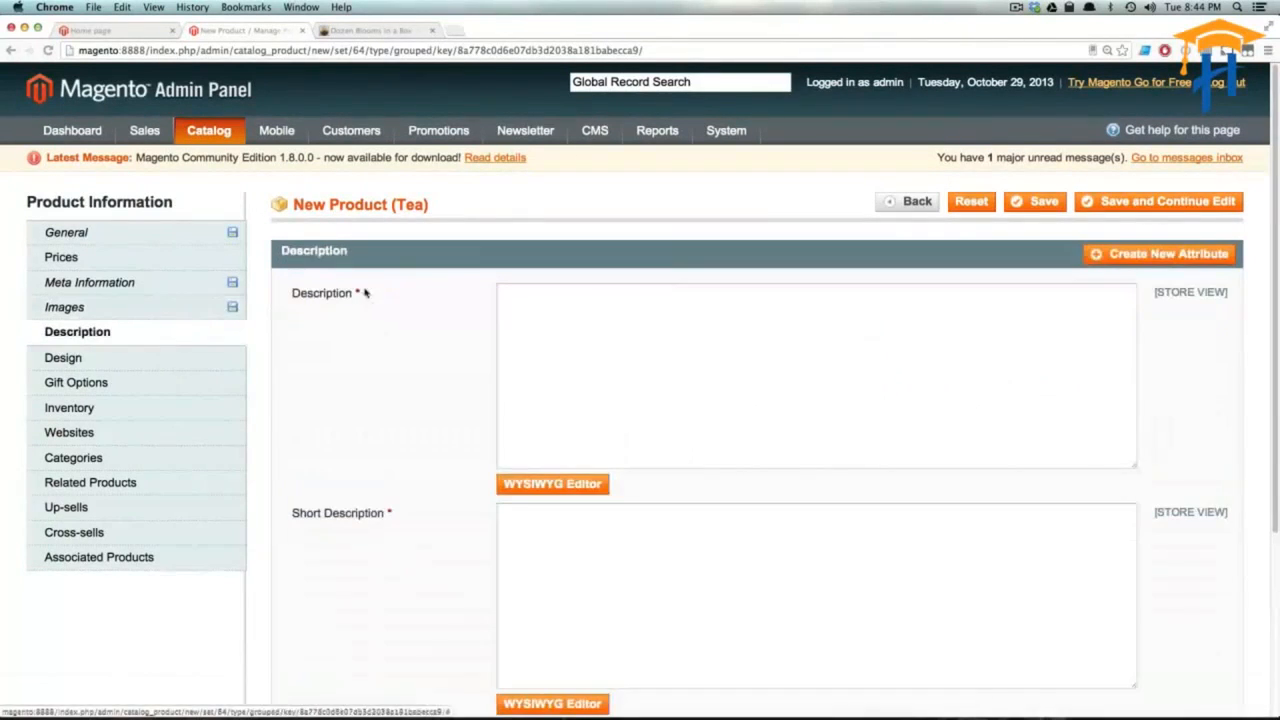
key("super+shift+v")
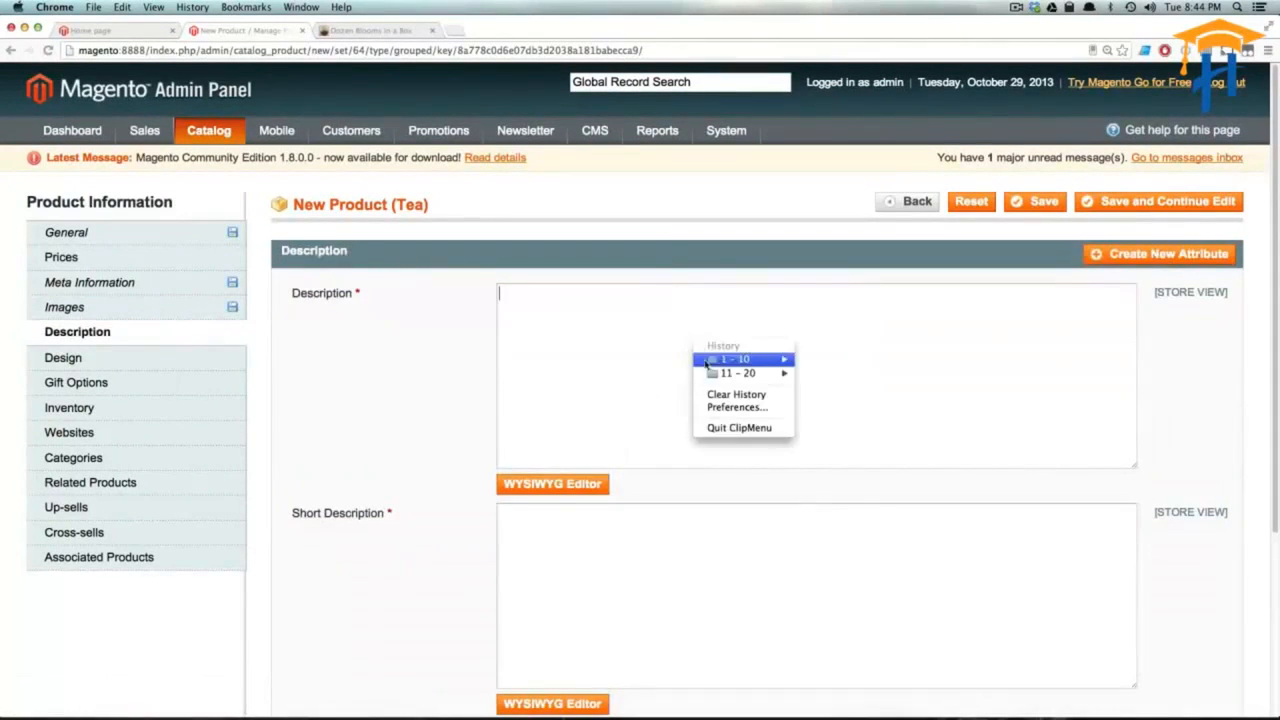
mouse_move(737, 359)
left_click(830, 374)
left_click(717, 577)
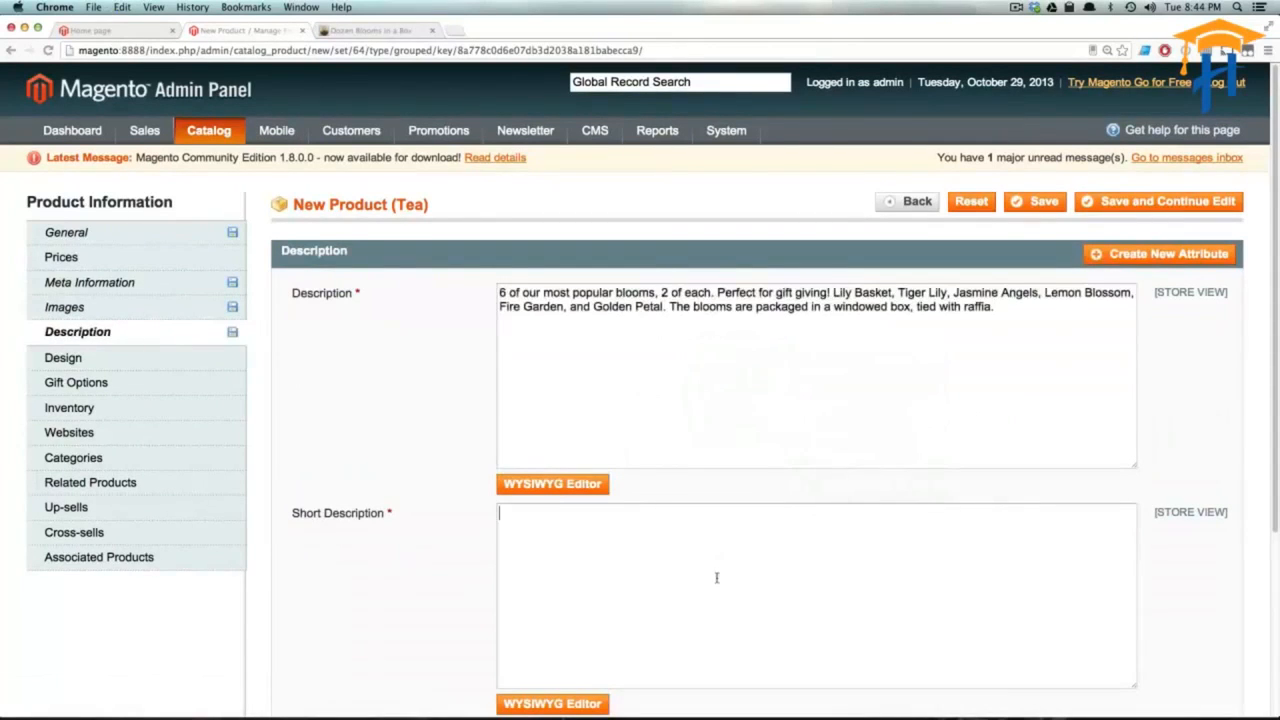
key("super+v")
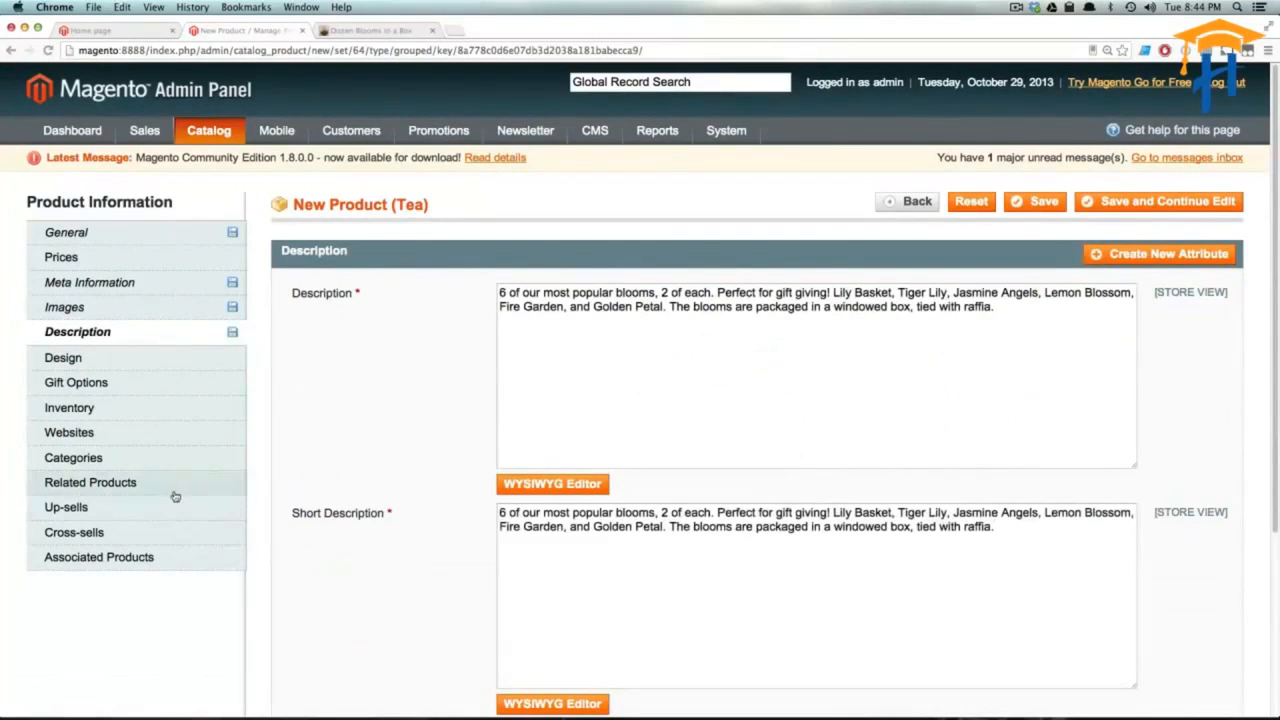
Examine the storefront home page and the new product's description, design and gift option settings.
left_click(100, 358)
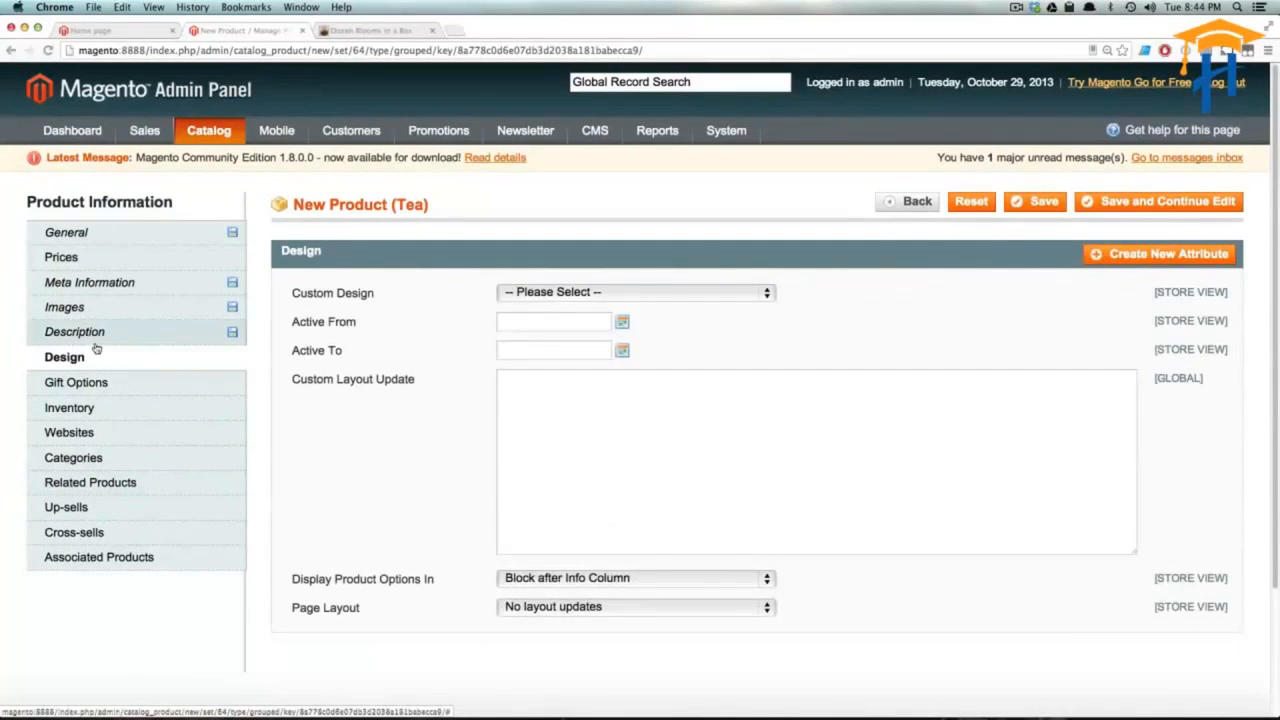
left_click(96, 340)
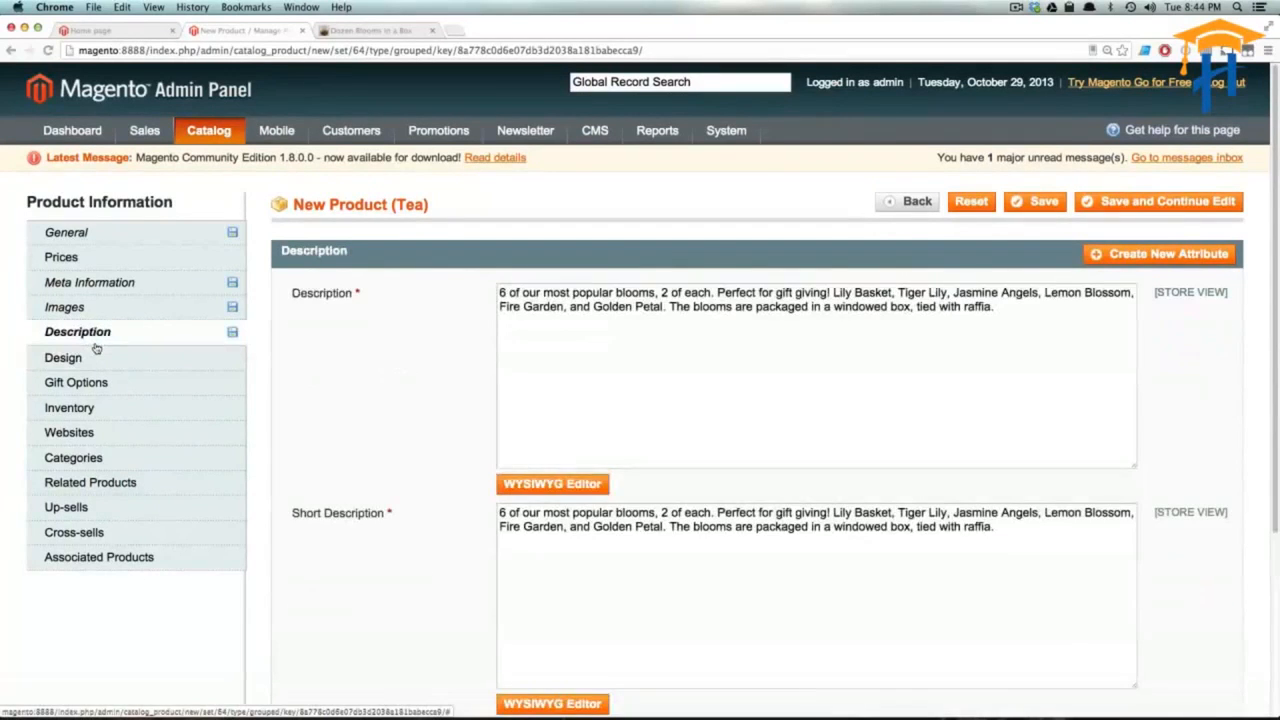
left_click(110, 31)
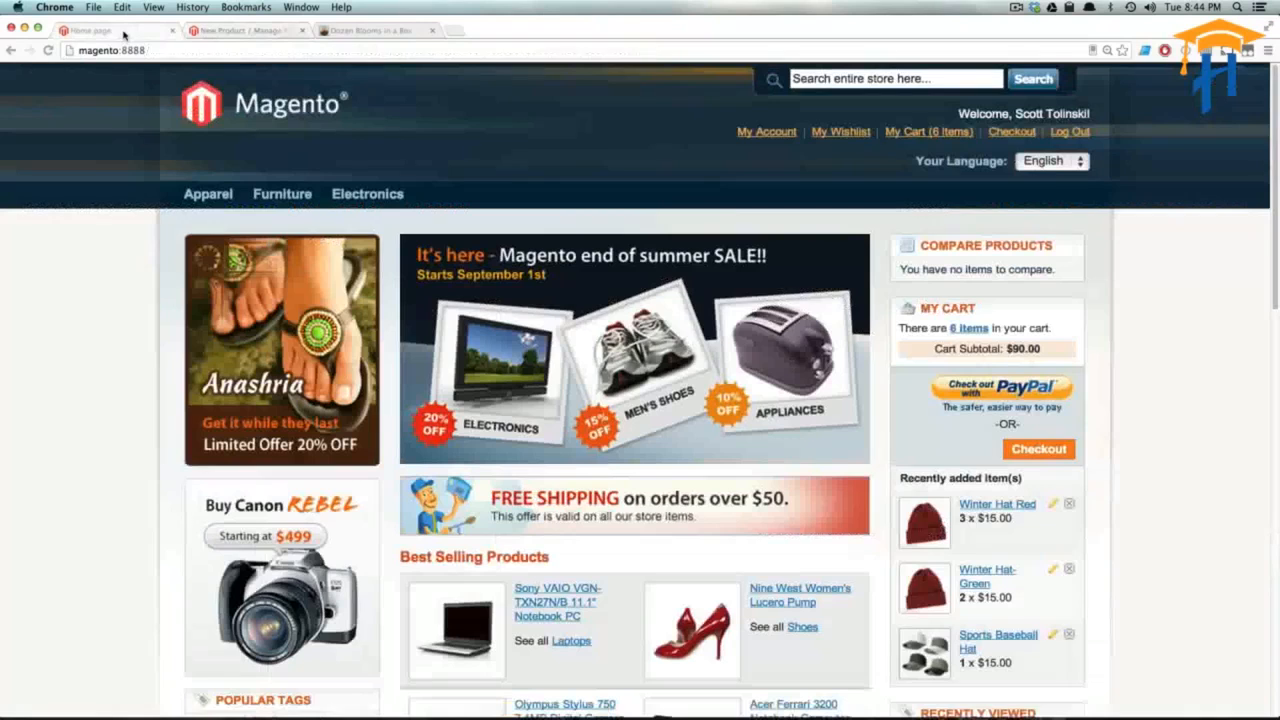
left_click(233, 31)
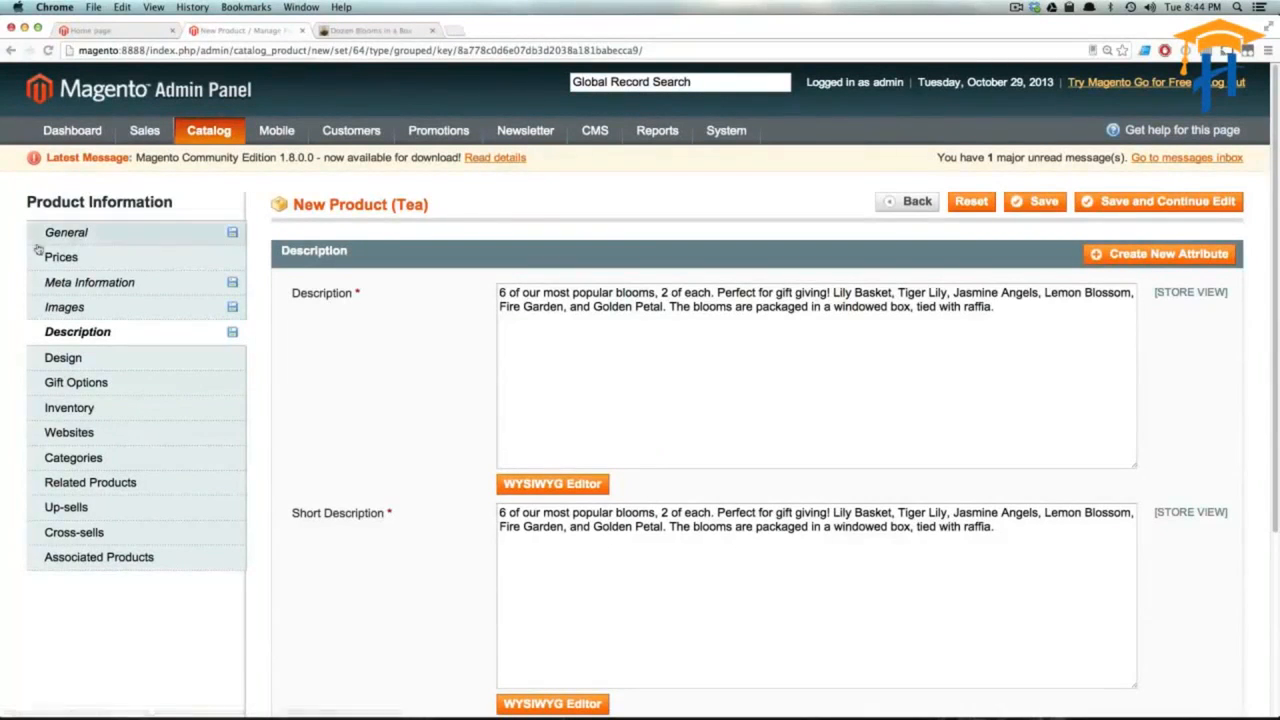
left_click(136, 362)
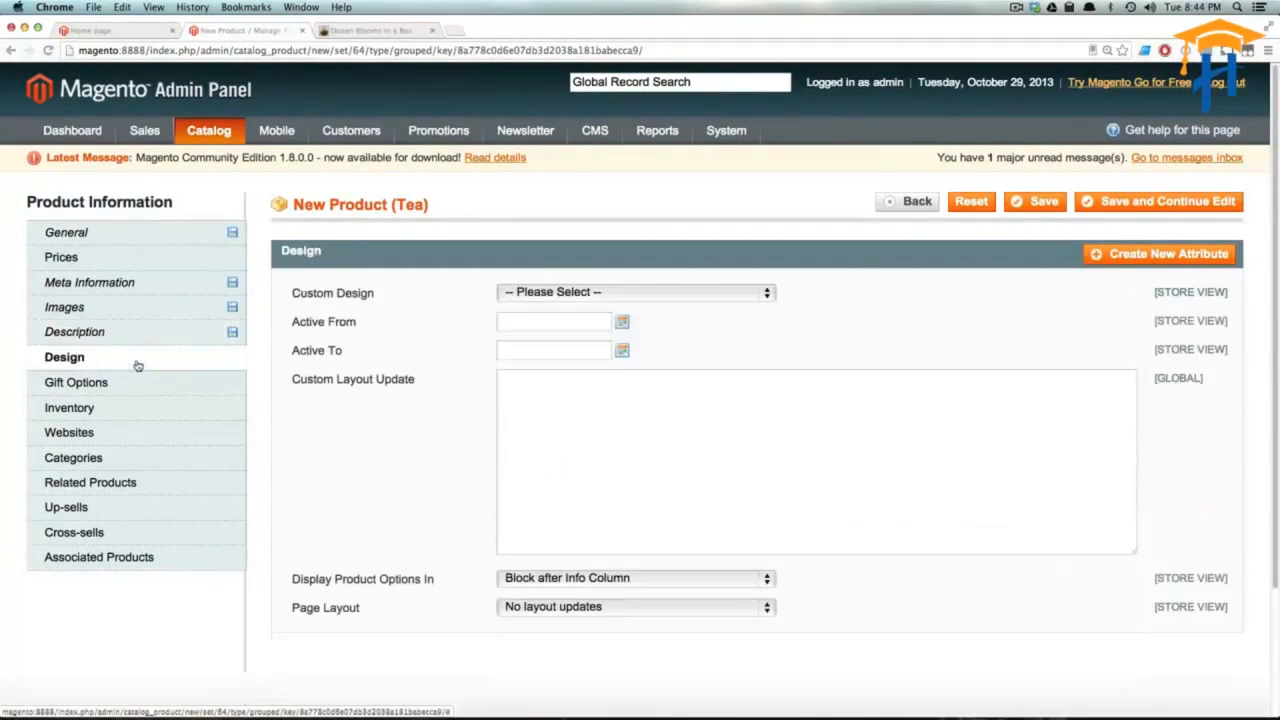
left_click(139, 381)
scroll(134, 405, "down", 2)
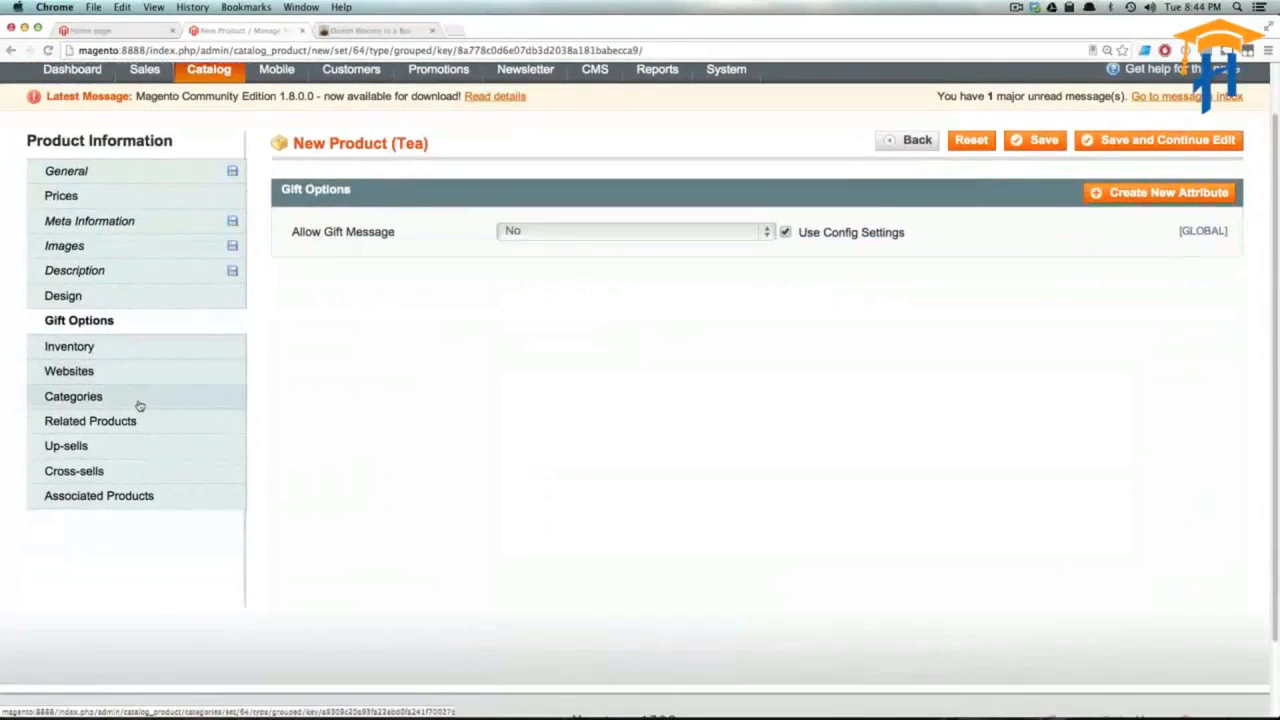
Set the product's stock availability to In Stock and assign the product to Main Website.
left_click(136, 360)
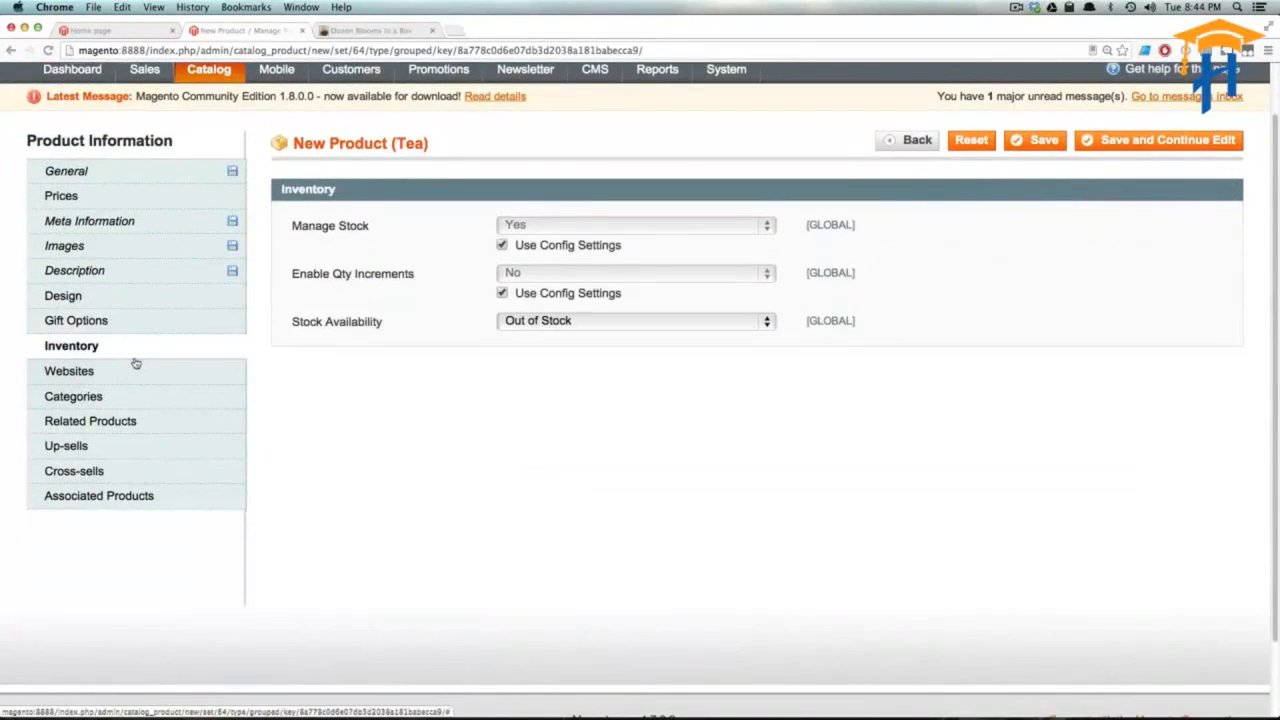
left_click(587, 322)
left_click(592, 308)
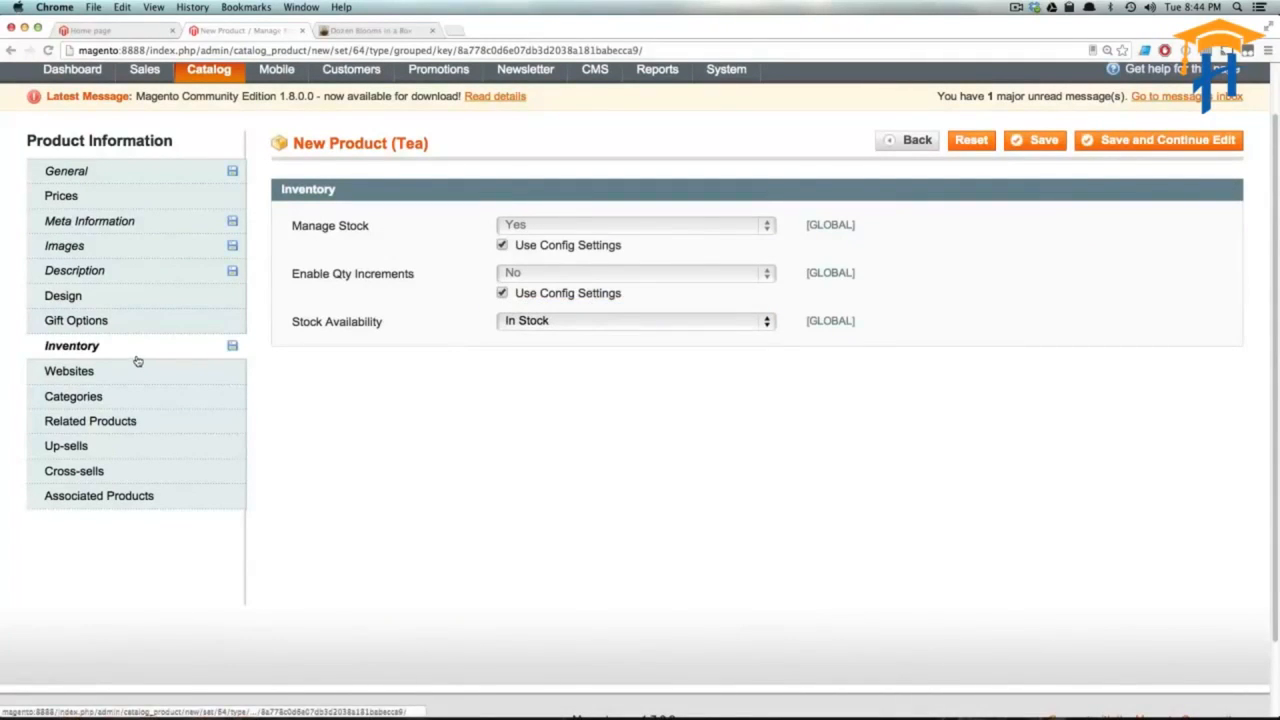
left_click(104, 370)
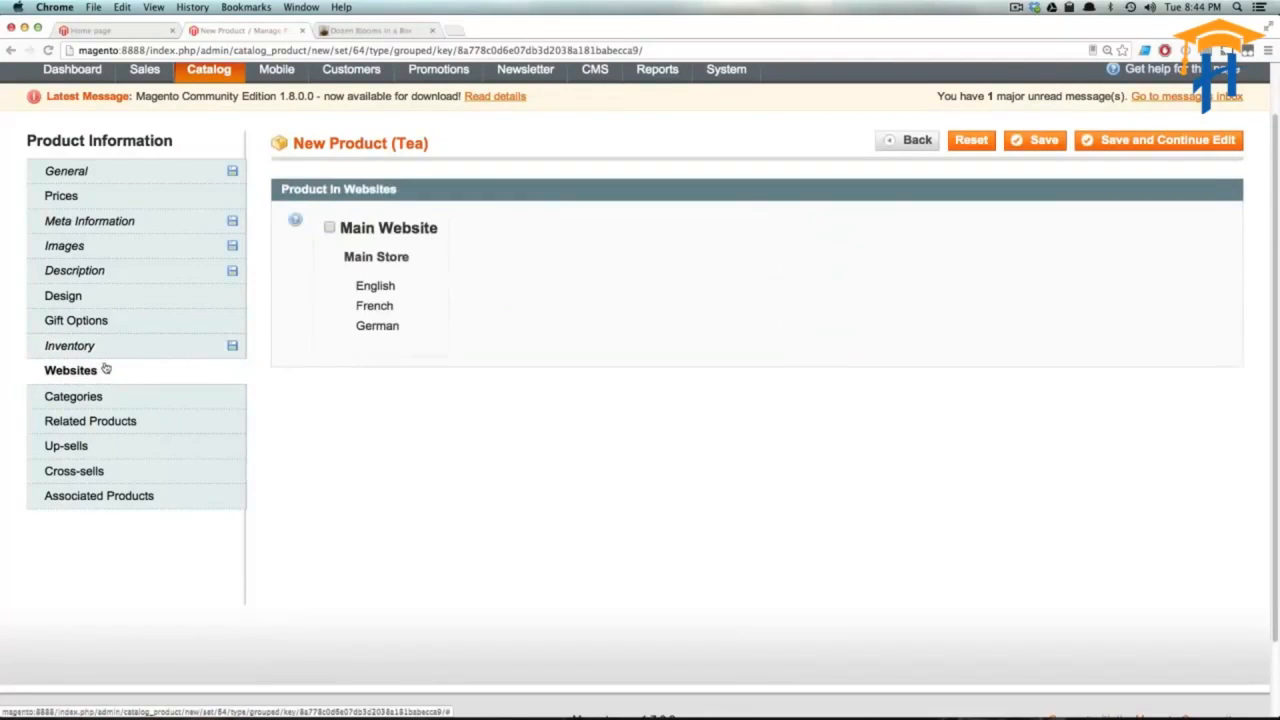
left_click(330, 228)
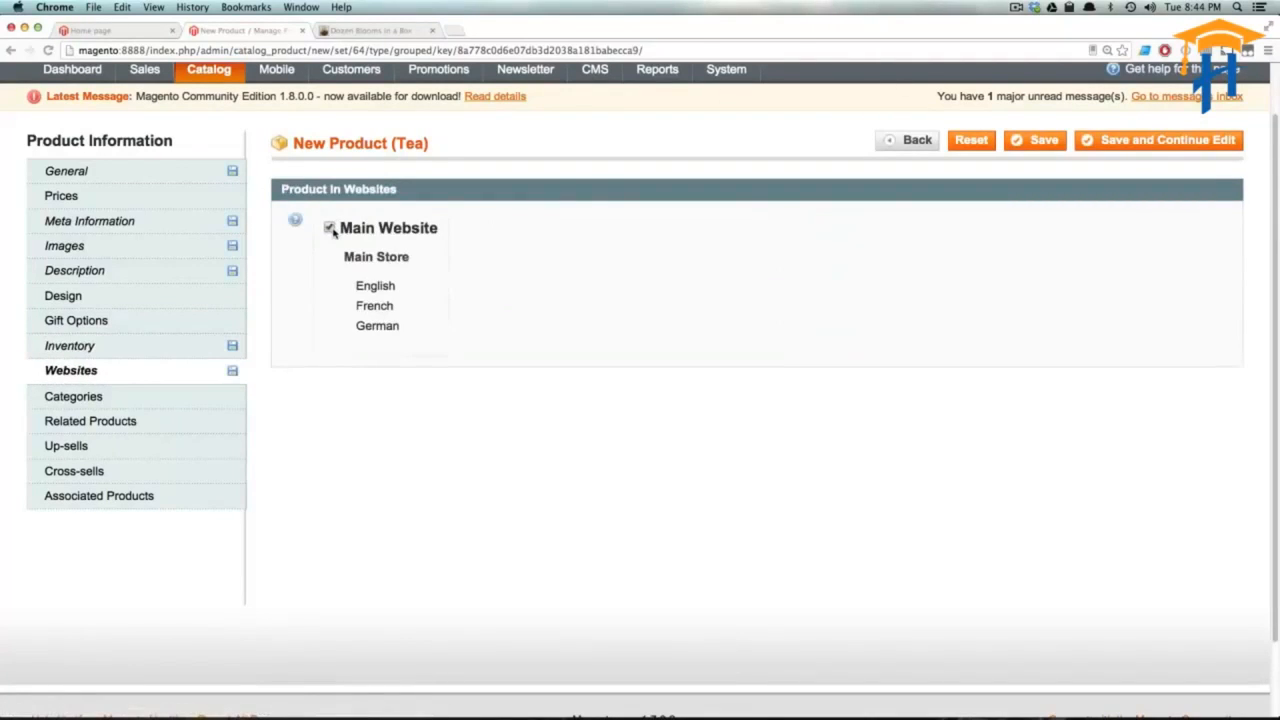
Assign the product to the Root Catalog, Apparel and Hats categories.
left_click(97, 398)
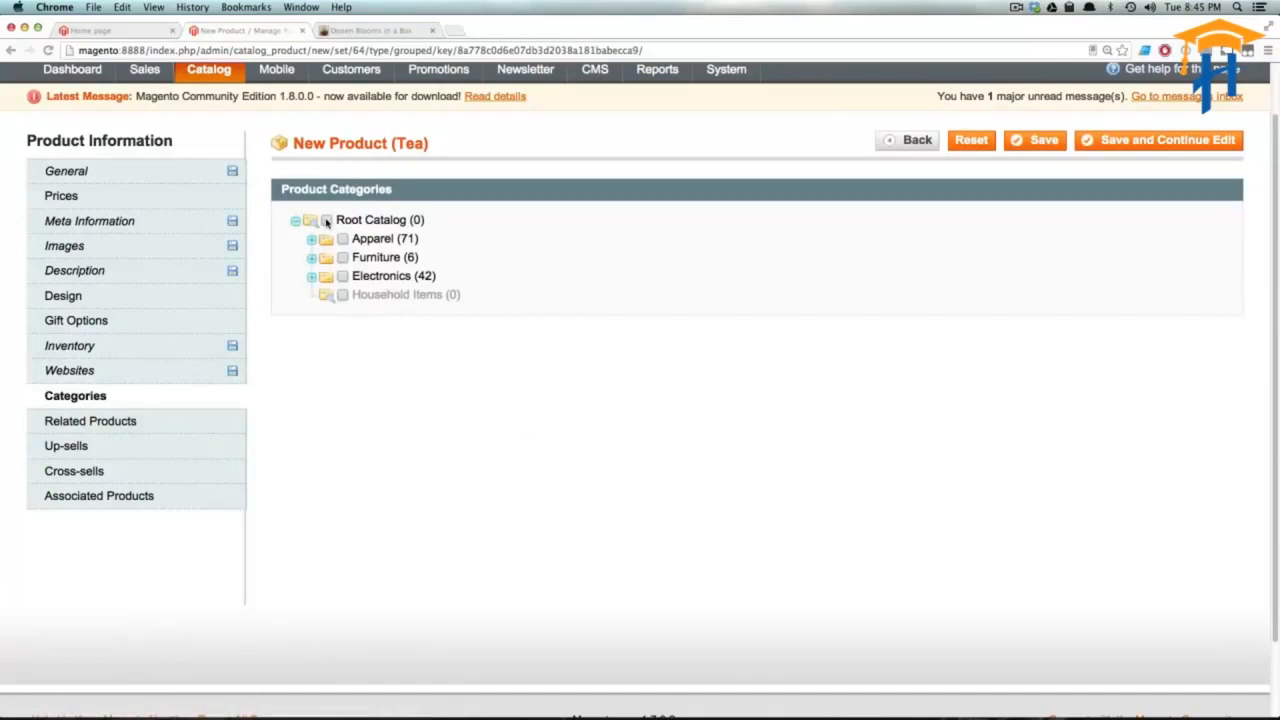
left_click(326, 221)
left_click(311, 240)
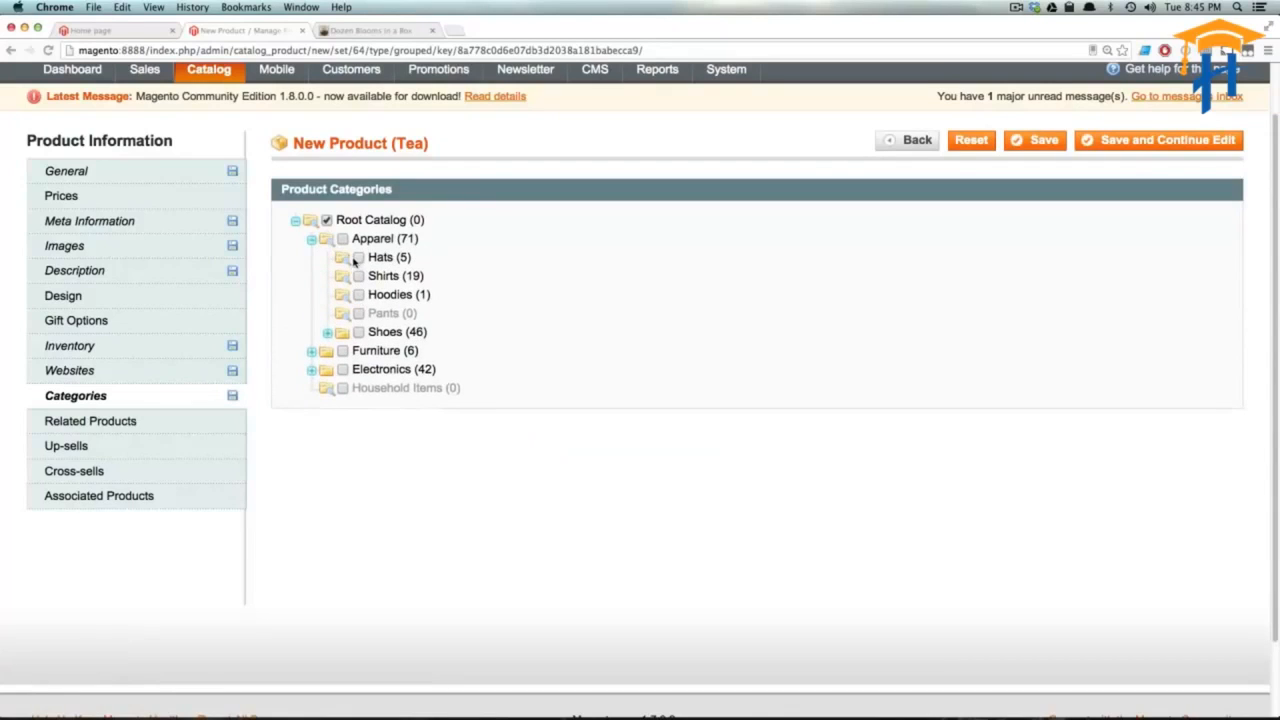
left_click(358, 258)
left_click(342, 239)
left_click(311, 240)
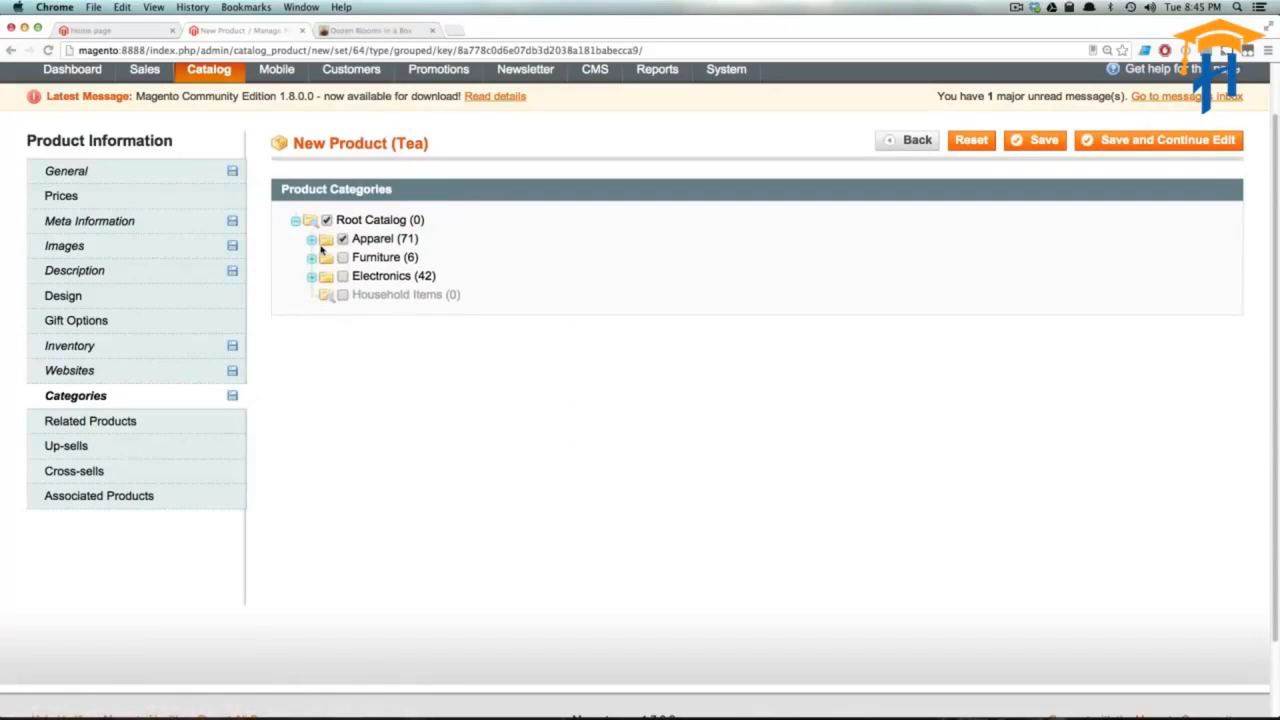
Display the candidate associated products for the grouped product and save it while keeping it open for editing.
left_click(121, 424)
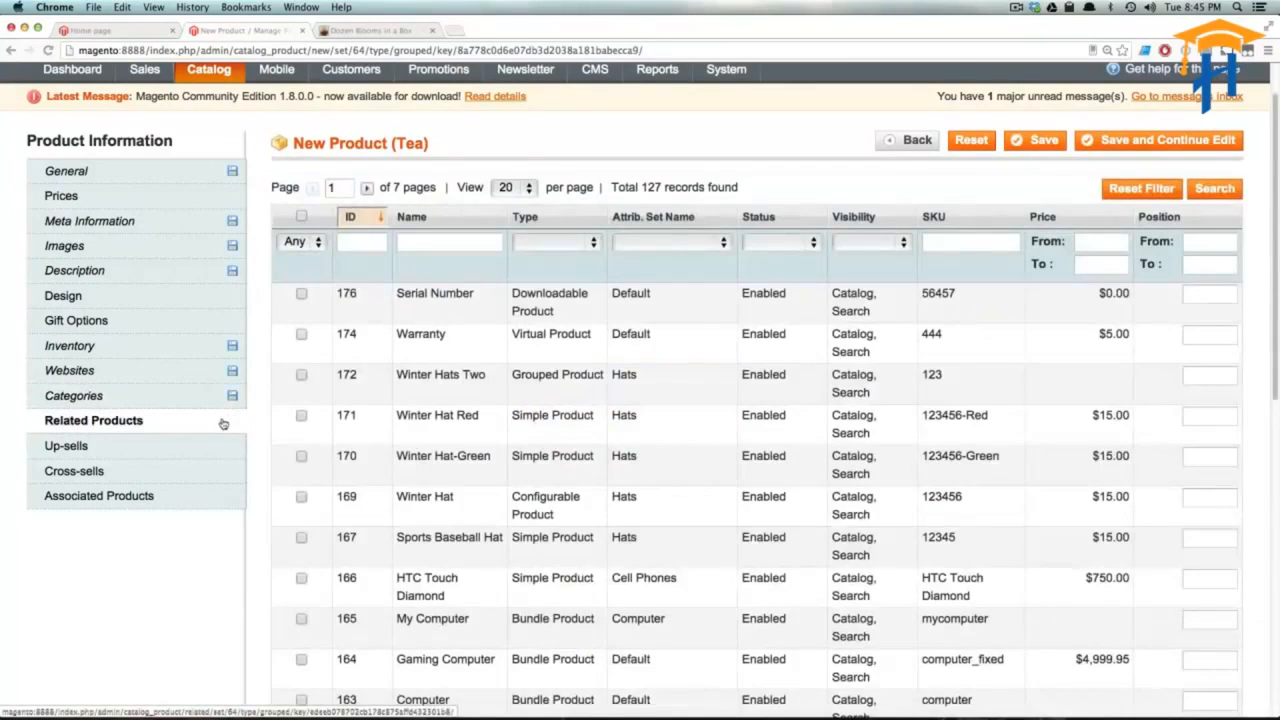
left_click(143, 470)
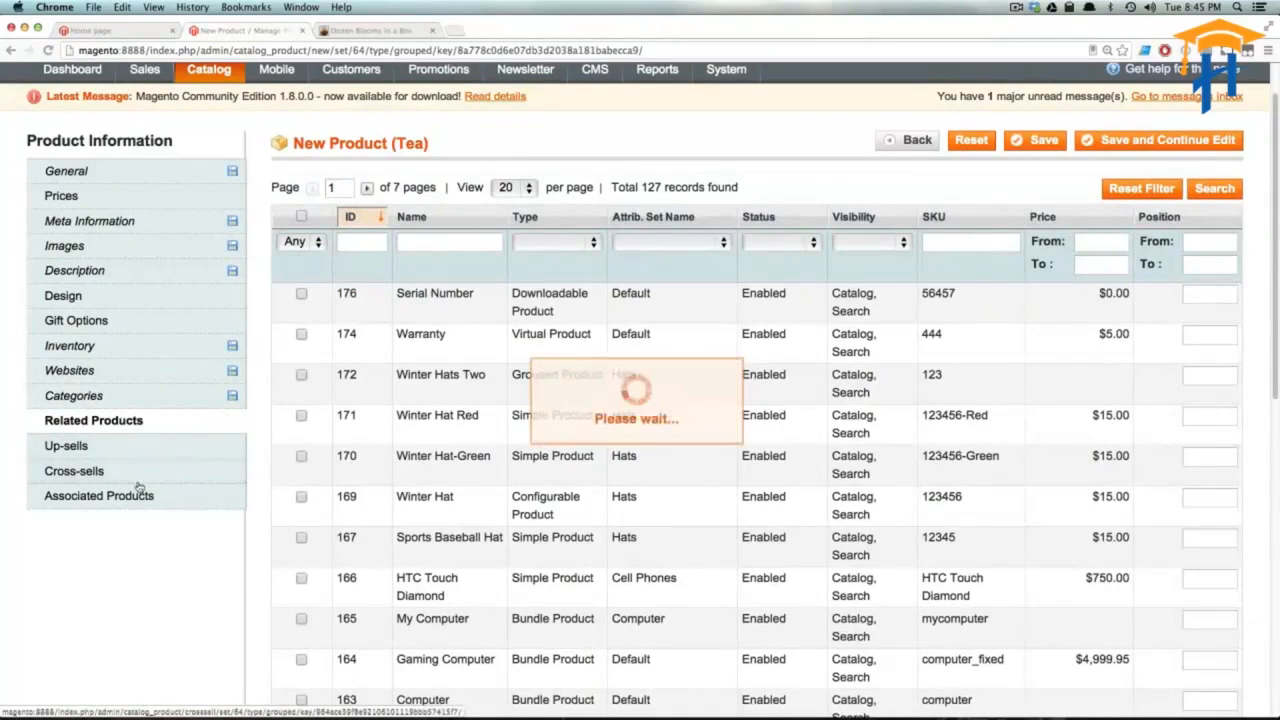
left_click(141, 497)
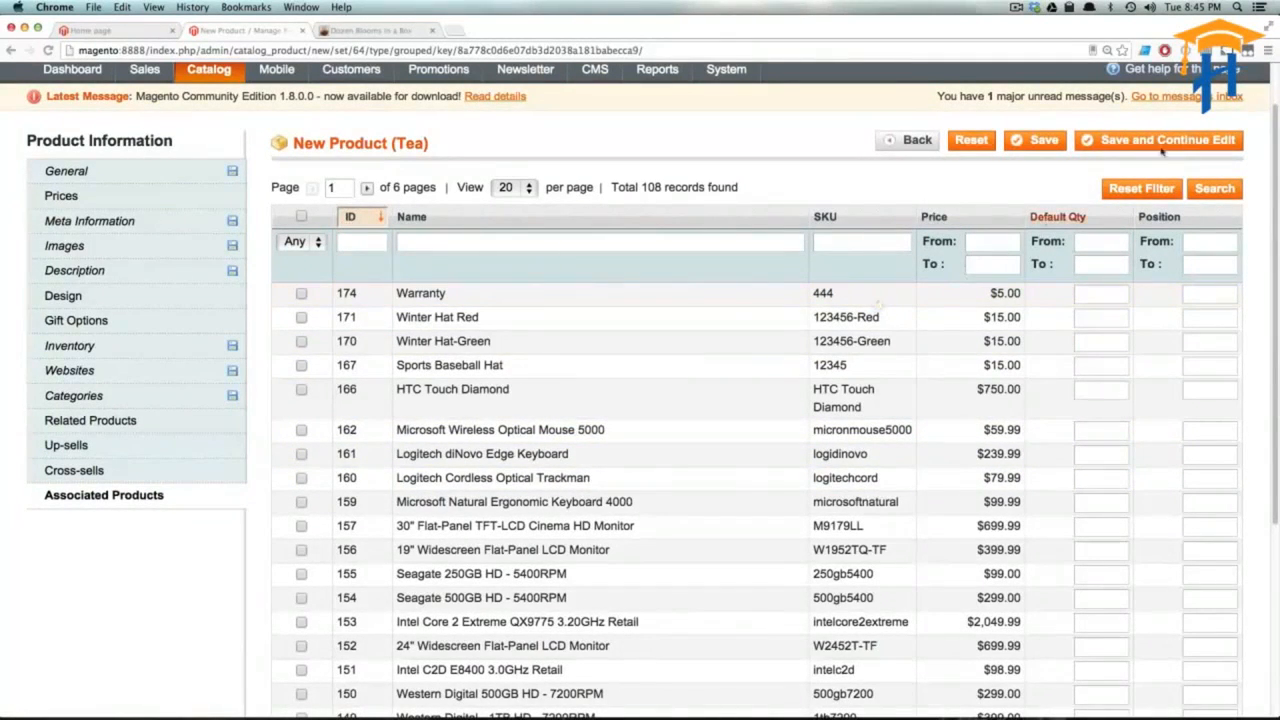
left_click(1063, 142)
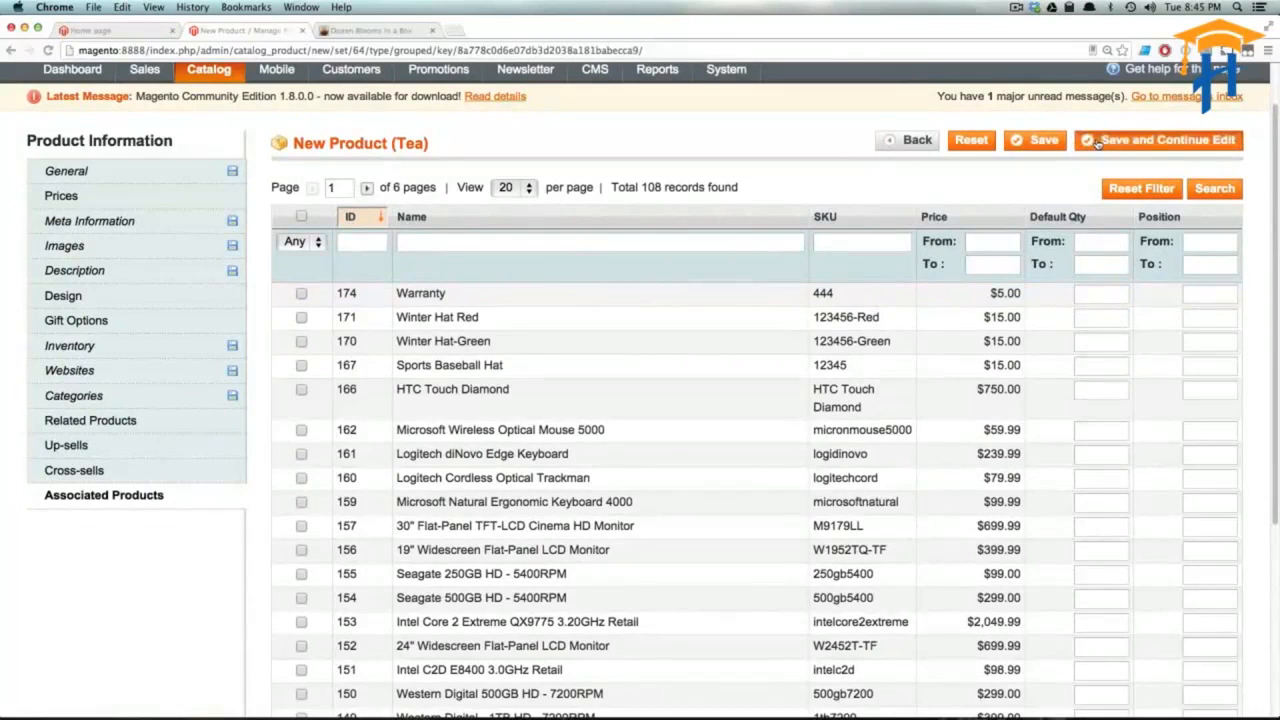
left_click(1097, 145)
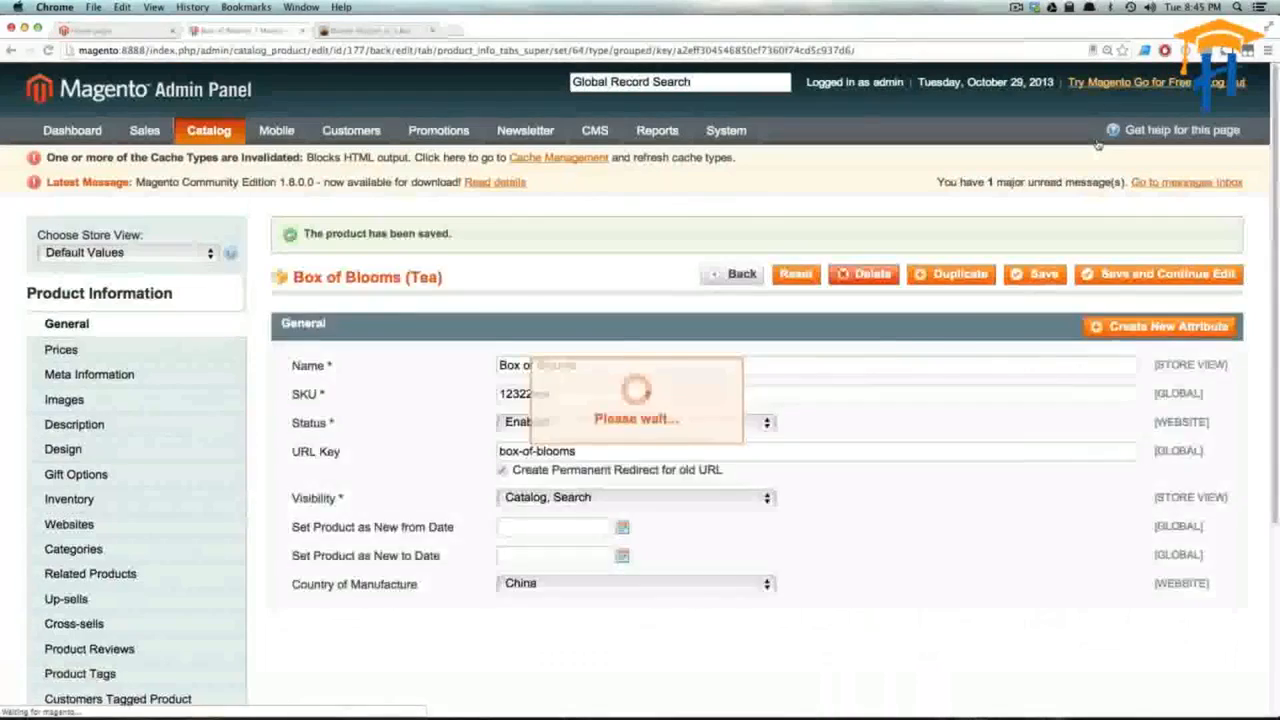
scroll(672, 398, "down", 3)
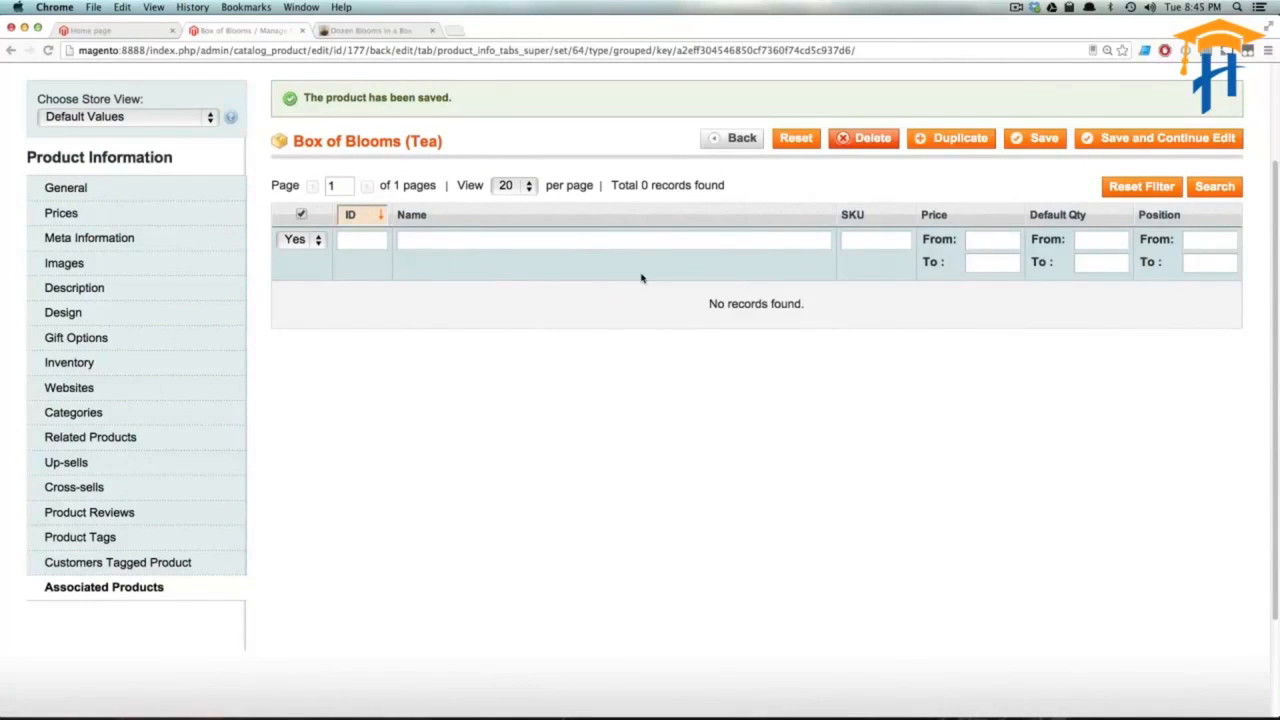
scroll(642, 278, "up", 3)
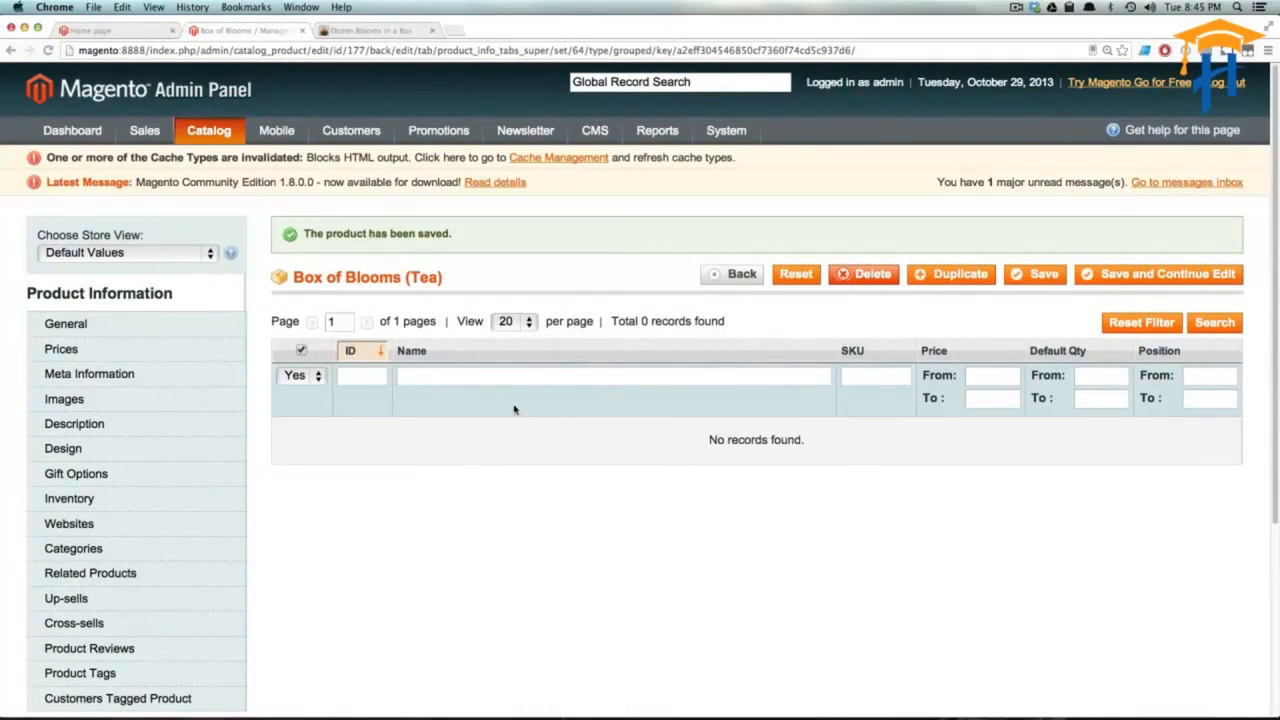
scroll(312, 360, "down", 2)
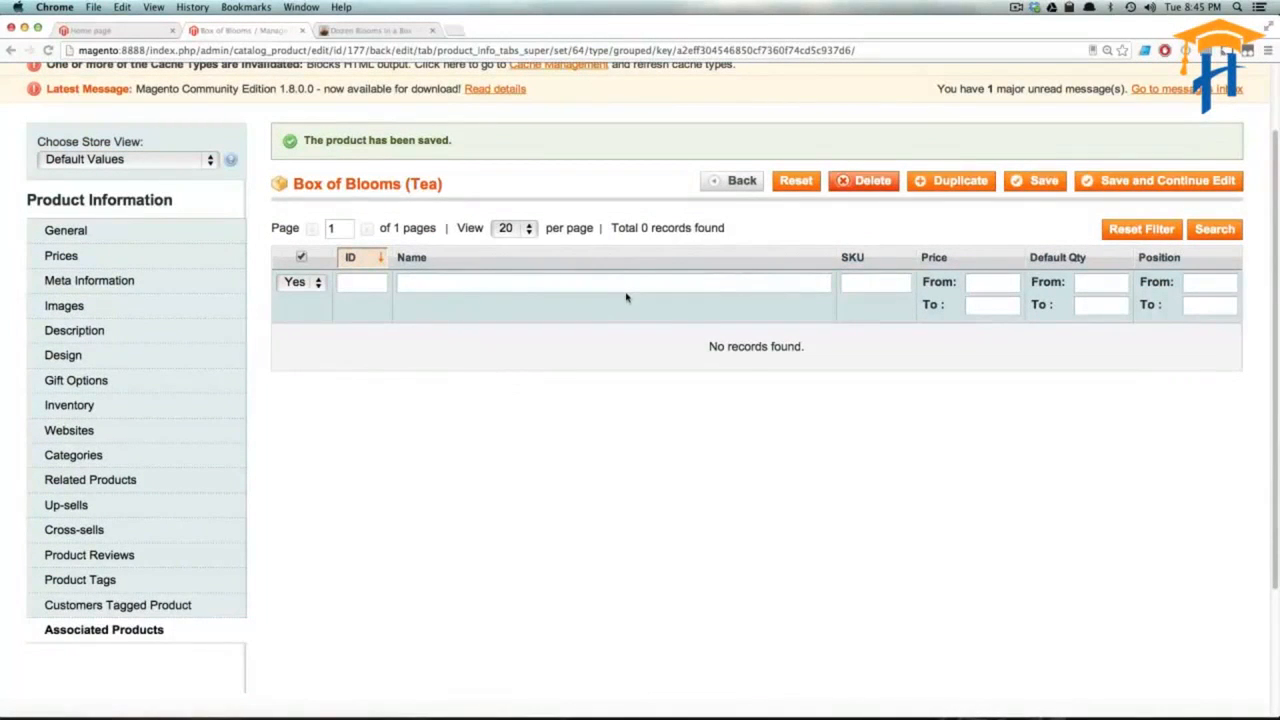
scroll(734, 360, "up", 2)
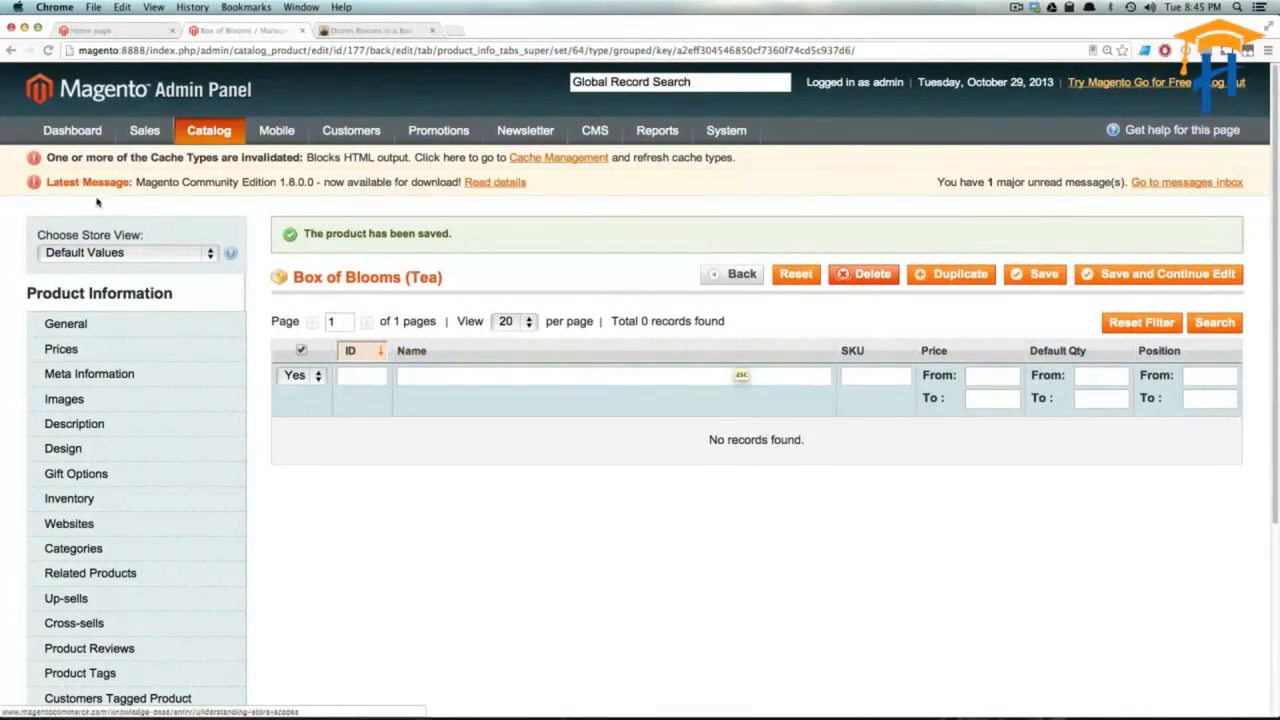
Start a new Simple Product with the Tea attribute set from the product management page.
mouse_move(203, 131)
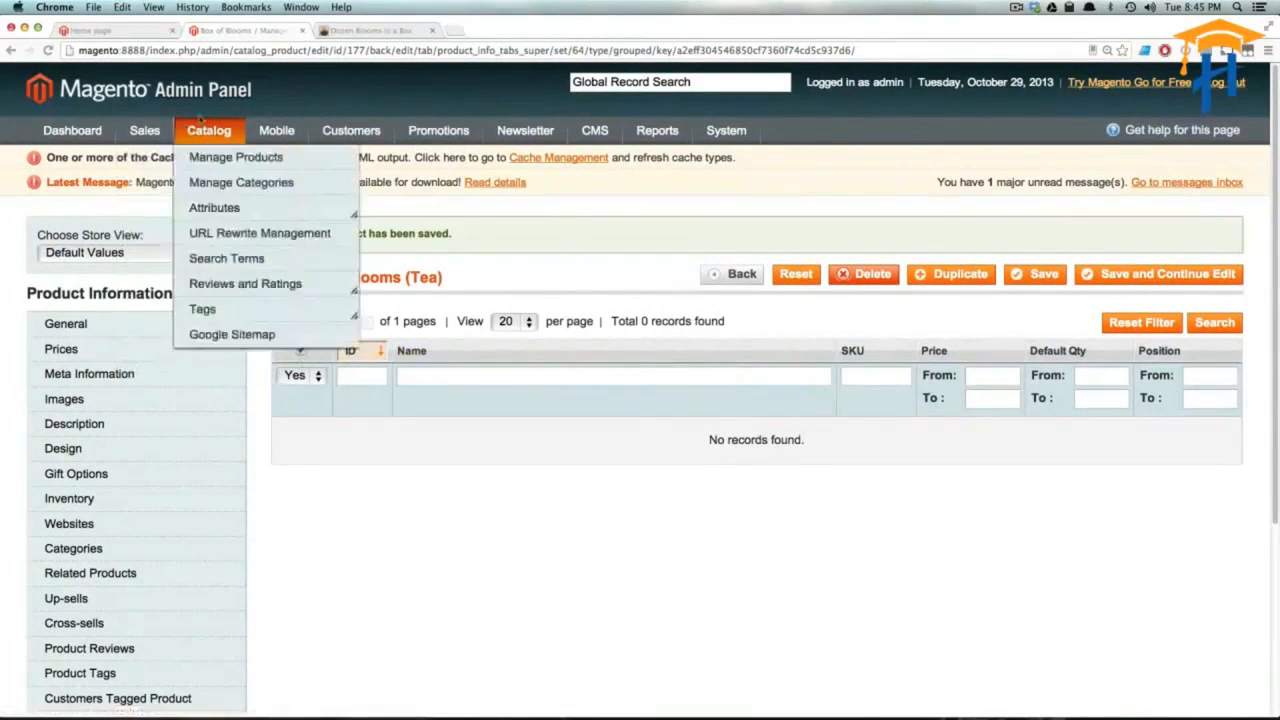
left_click(220, 160)
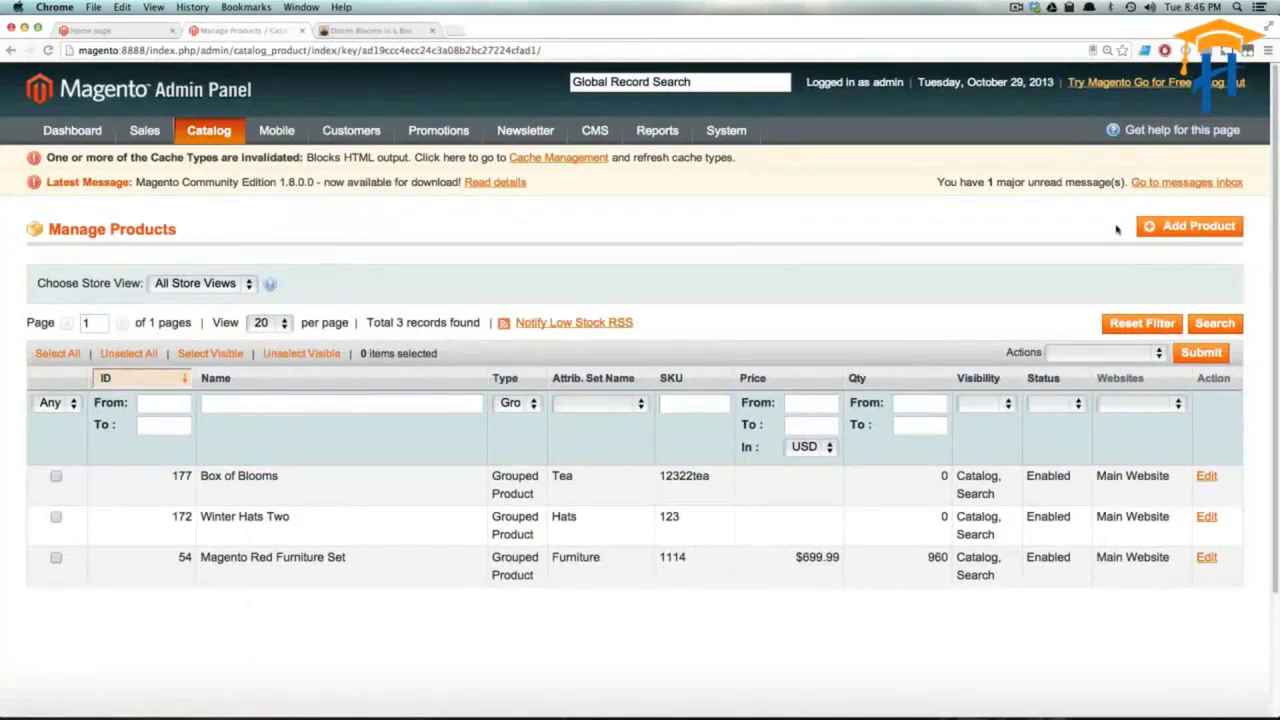
left_click(1180, 227)
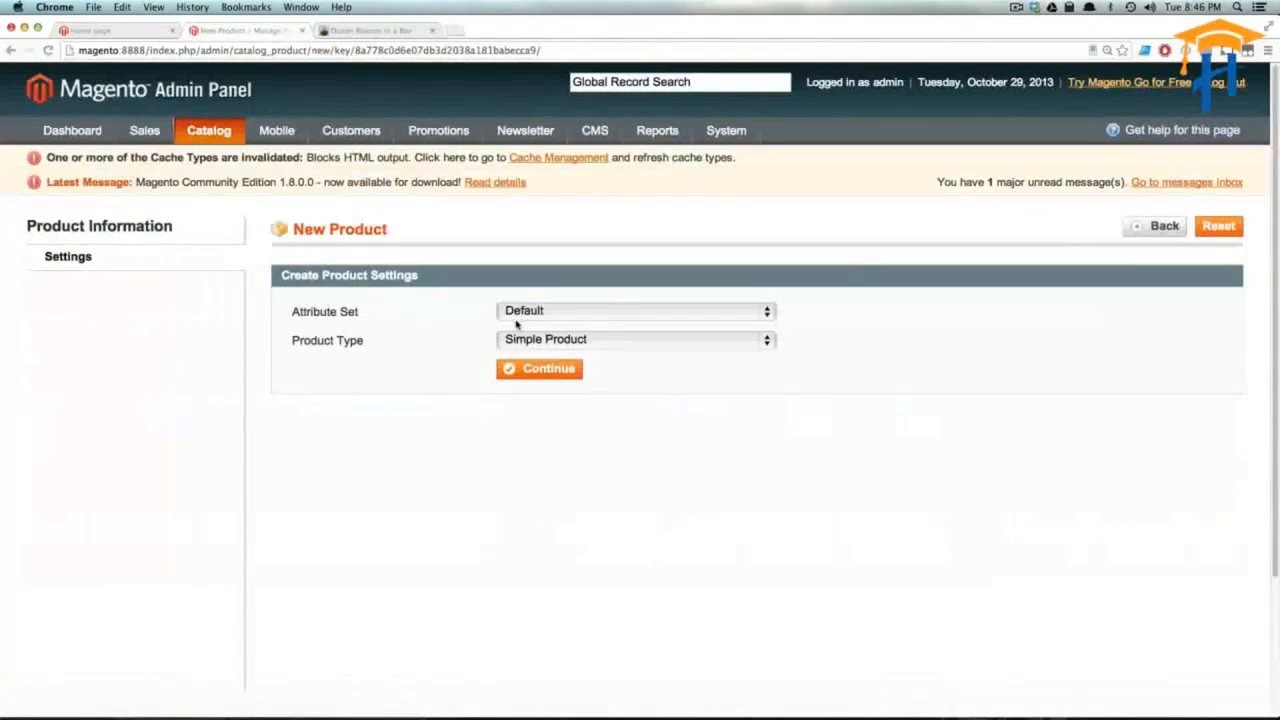
left_click(558, 340)
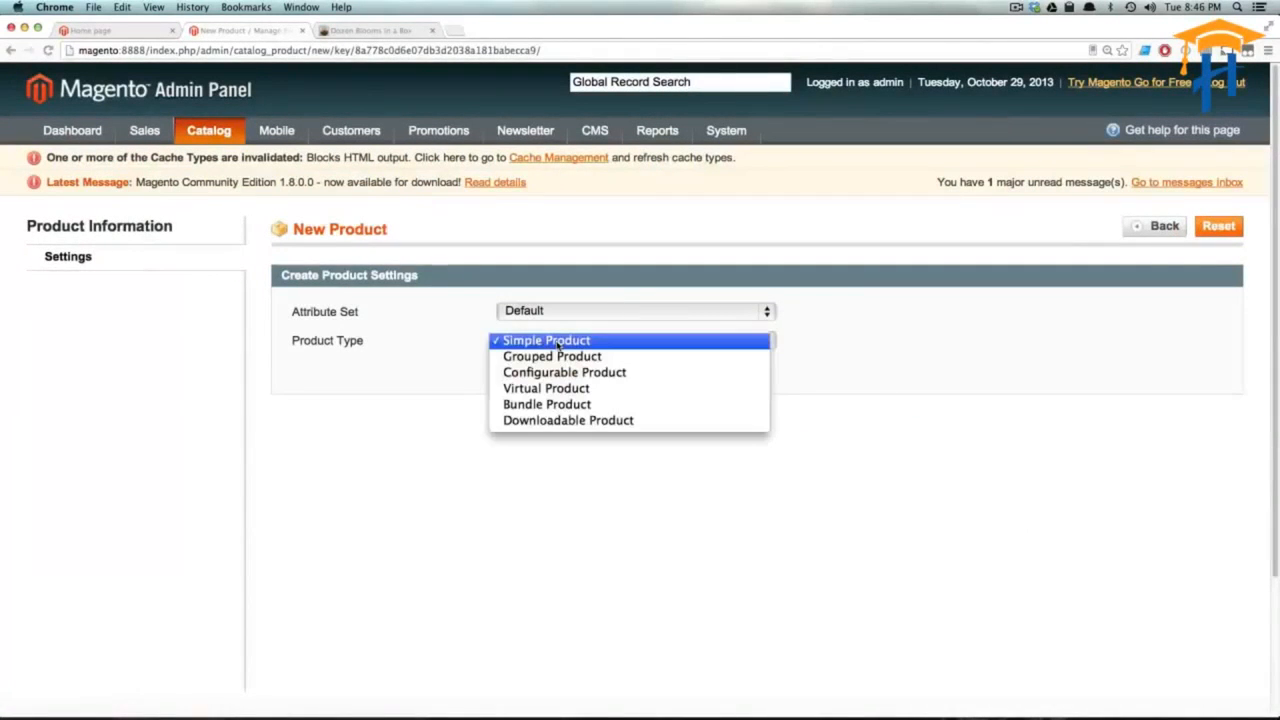
left_click(560, 341)
left_click(565, 316)
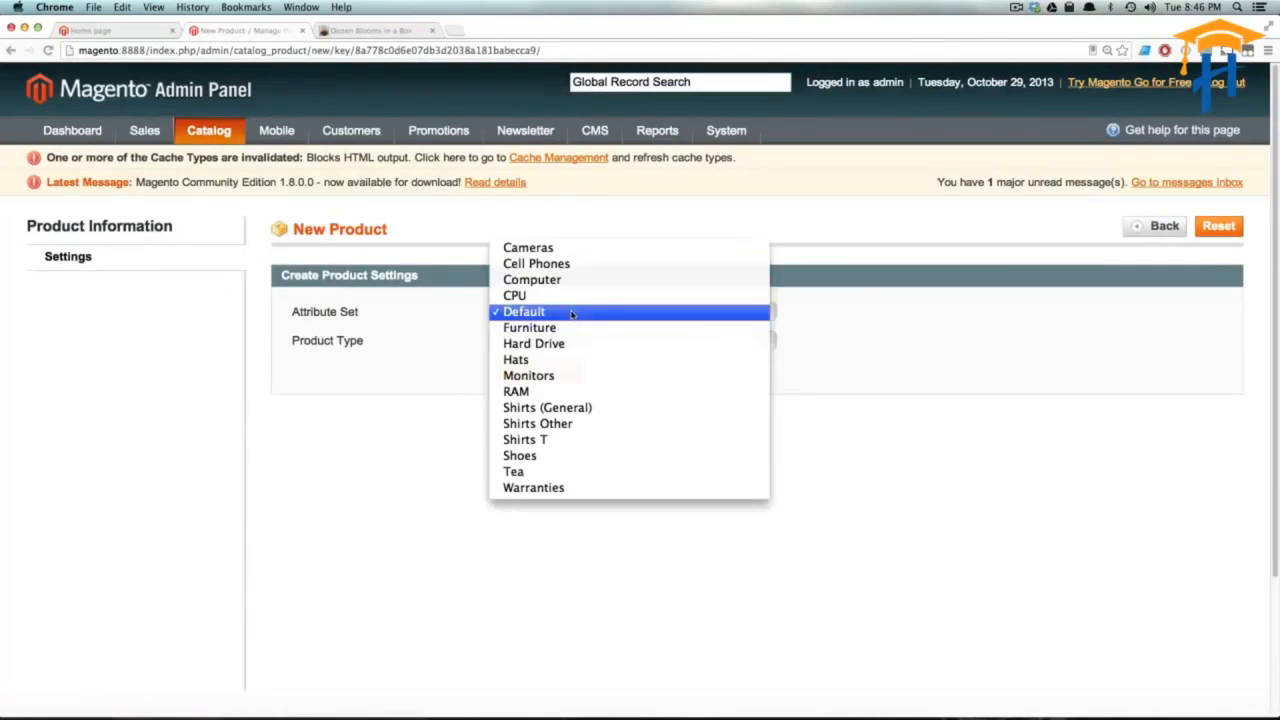
left_click(533, 471)
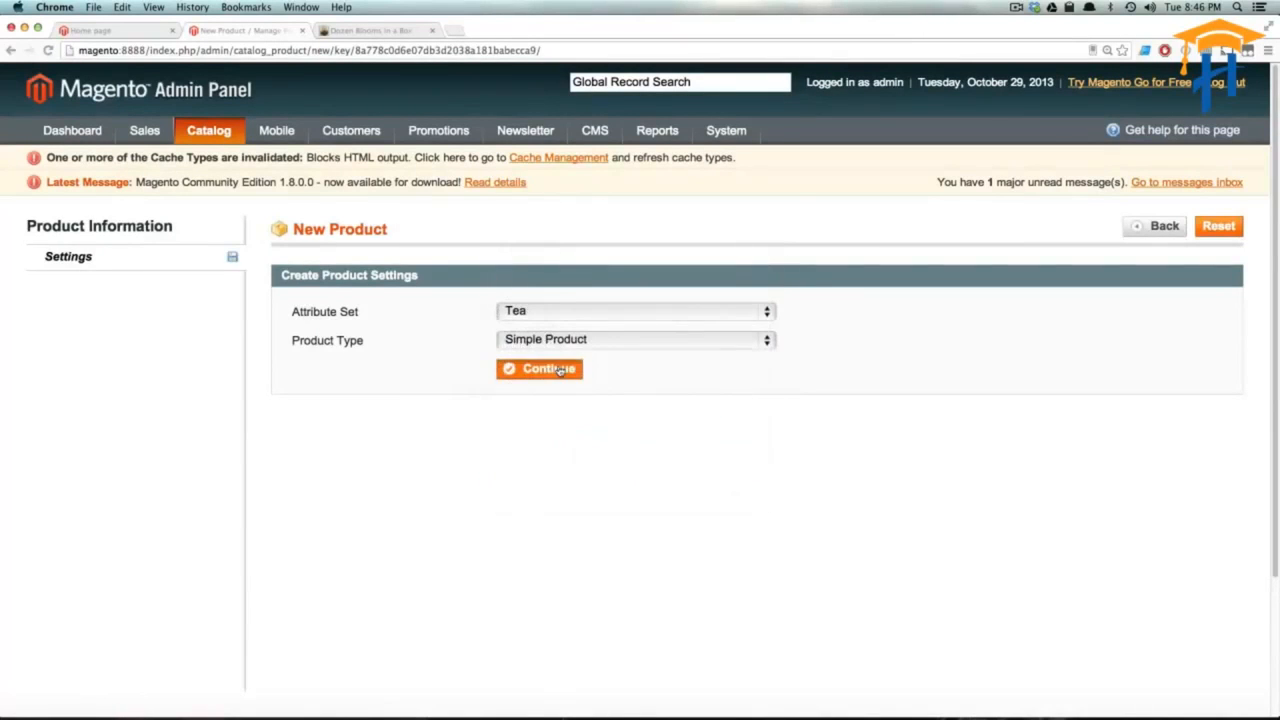
left_click(560, 370)
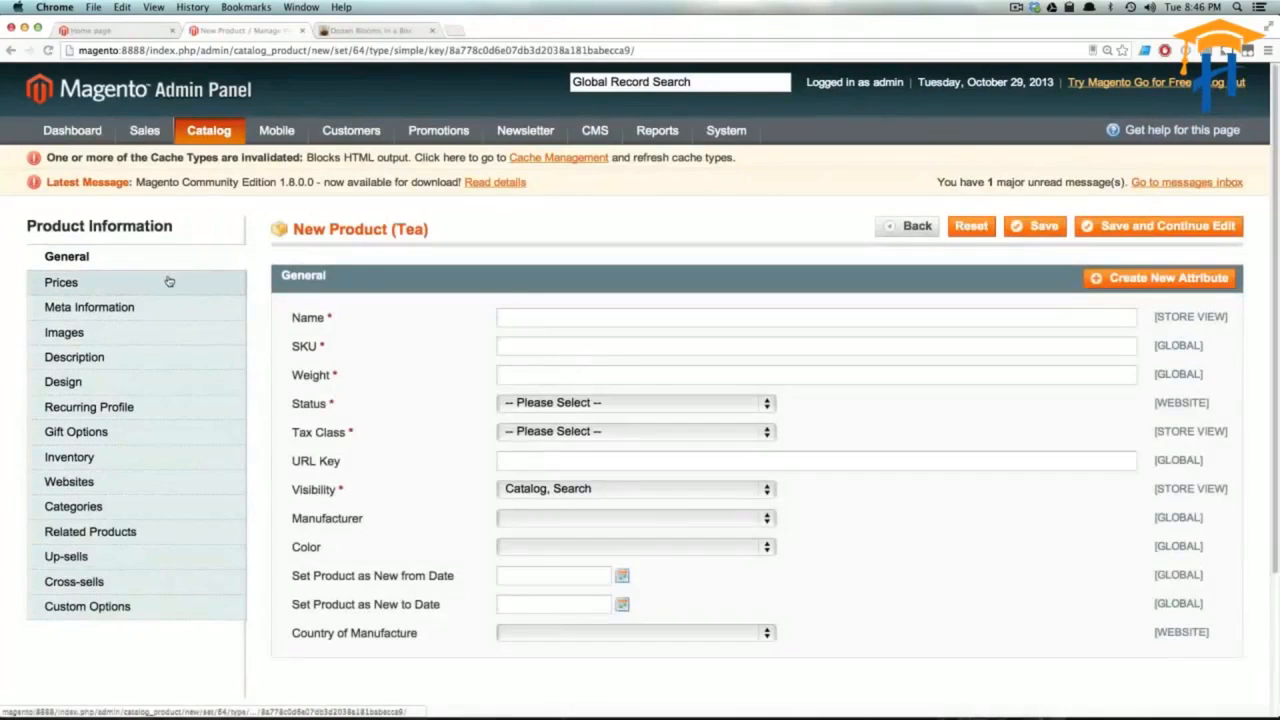
Name the new product 10 Blooms and give it the SKU 123124 and a weight of 10.
left_click(234, 280)
left_click(200, 256)
left_click(565, 316)
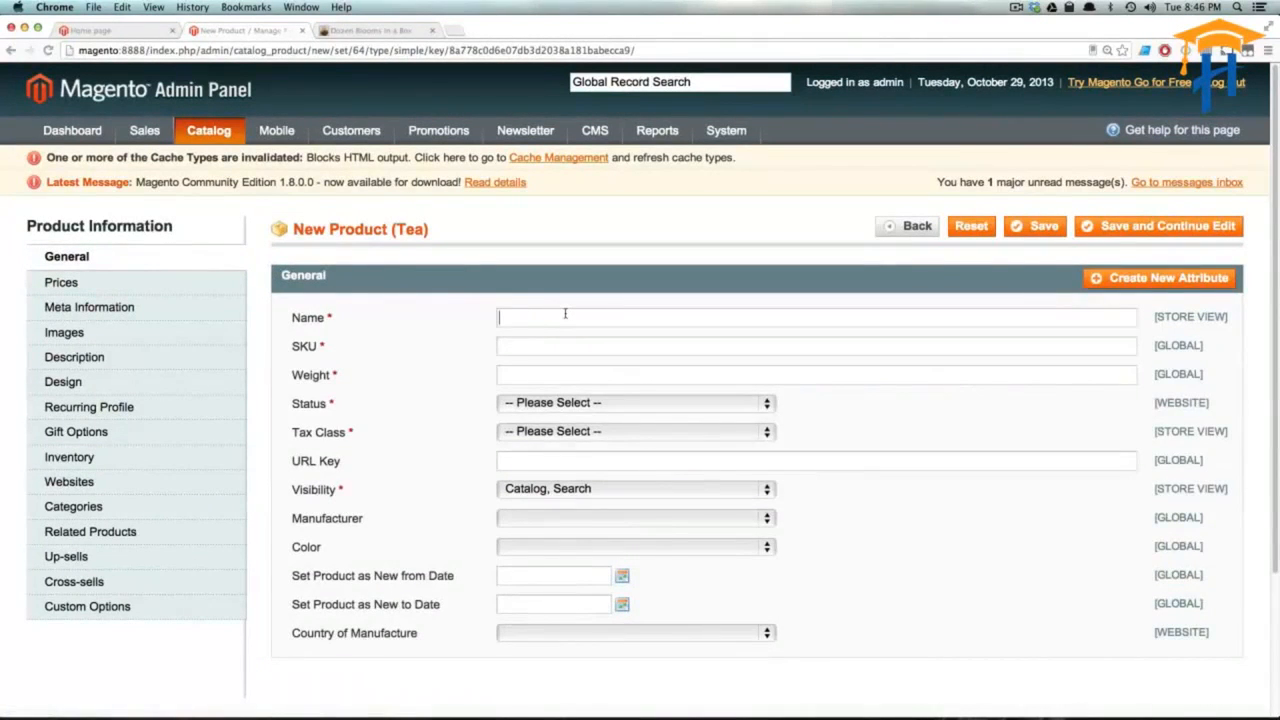
type("10 Blooms")
key("Tab")
type("123124")
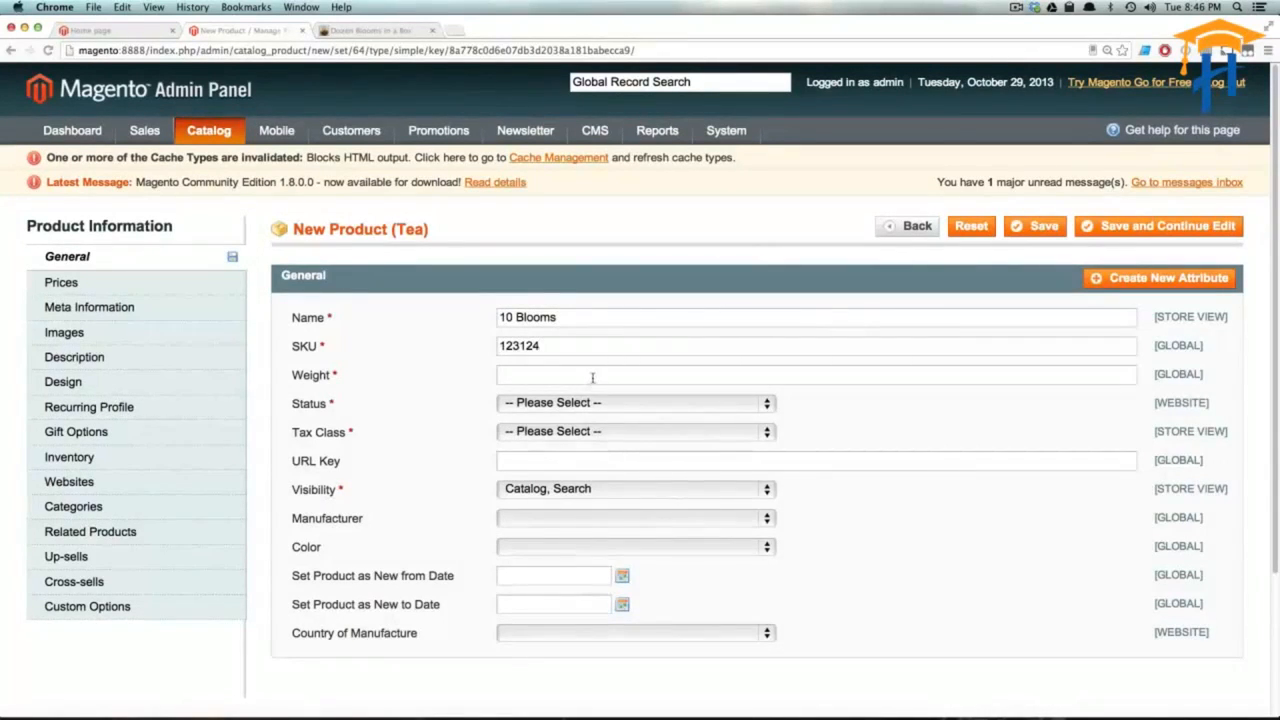
left_click(592, 375)
type("10")
Set the product's status to Enabled and its tax class to Taxable Goods.
left_click(635, 402)
left_click(620, 417)
left_click(613, 431)
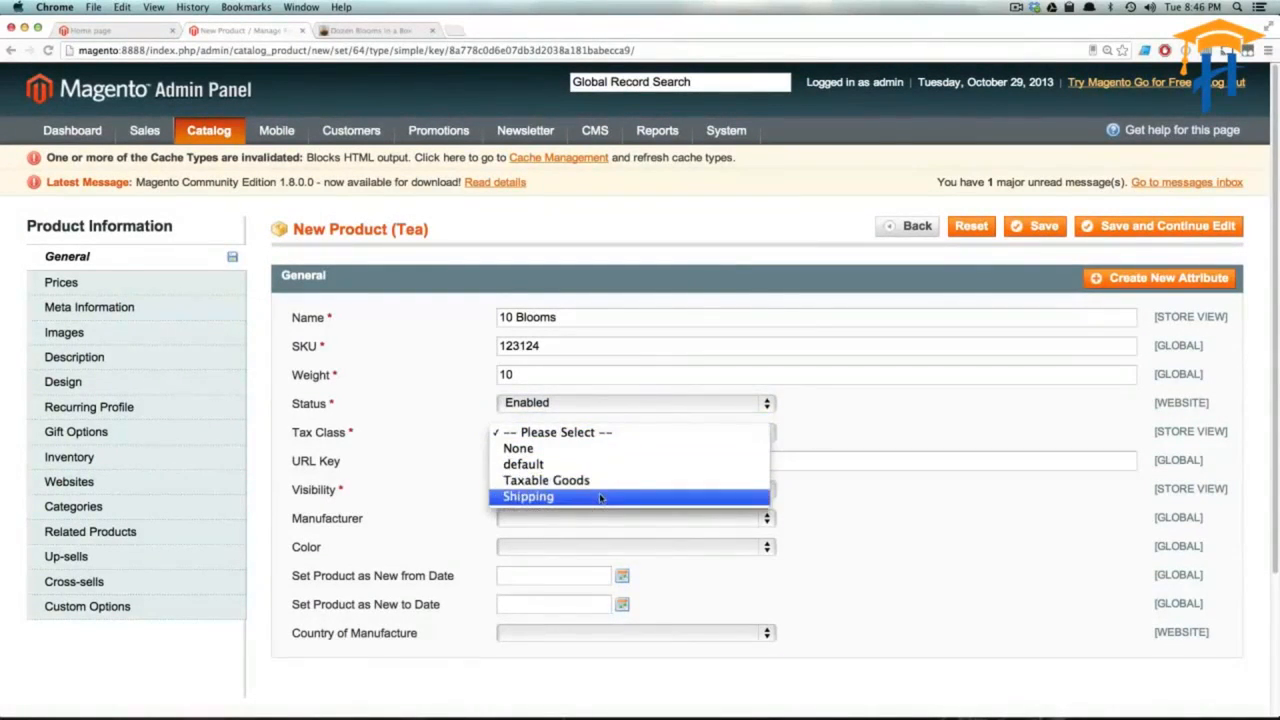
left_click(600, 497)
left_click(606, 434)
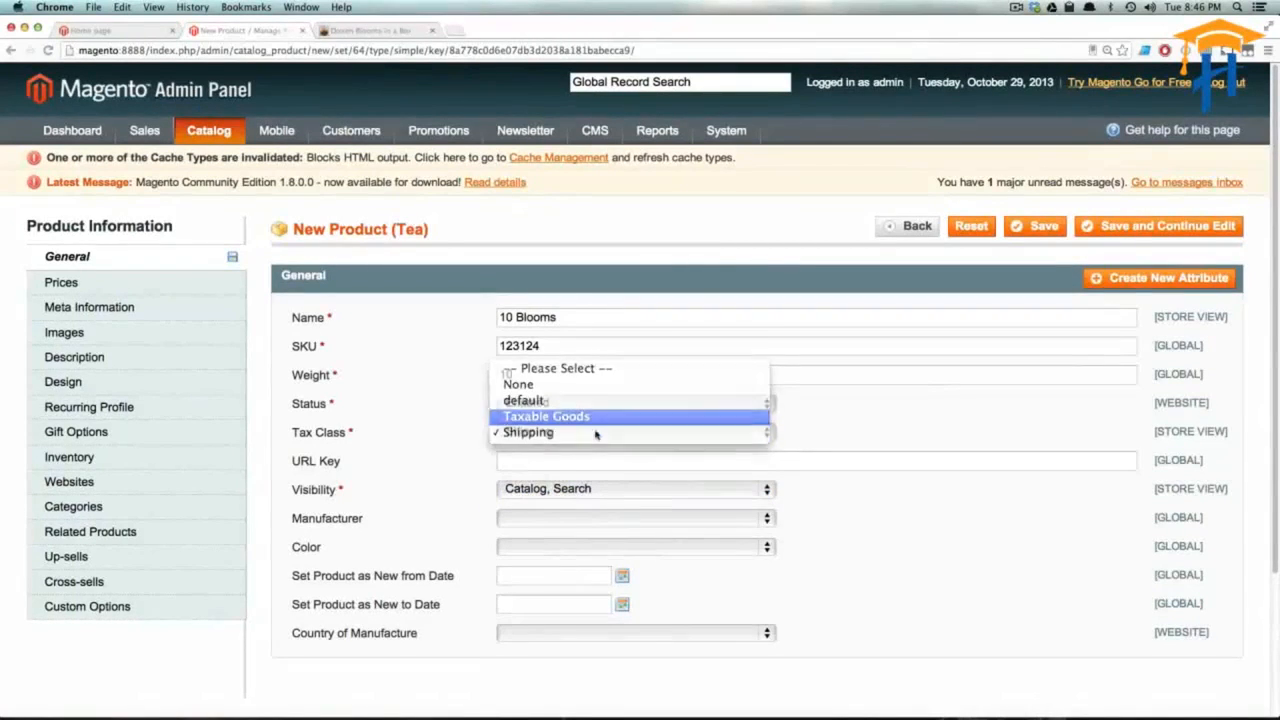
left_click(592, 417)
Set the product's visibility to Not Visible Individually.
left_click(560, 460)
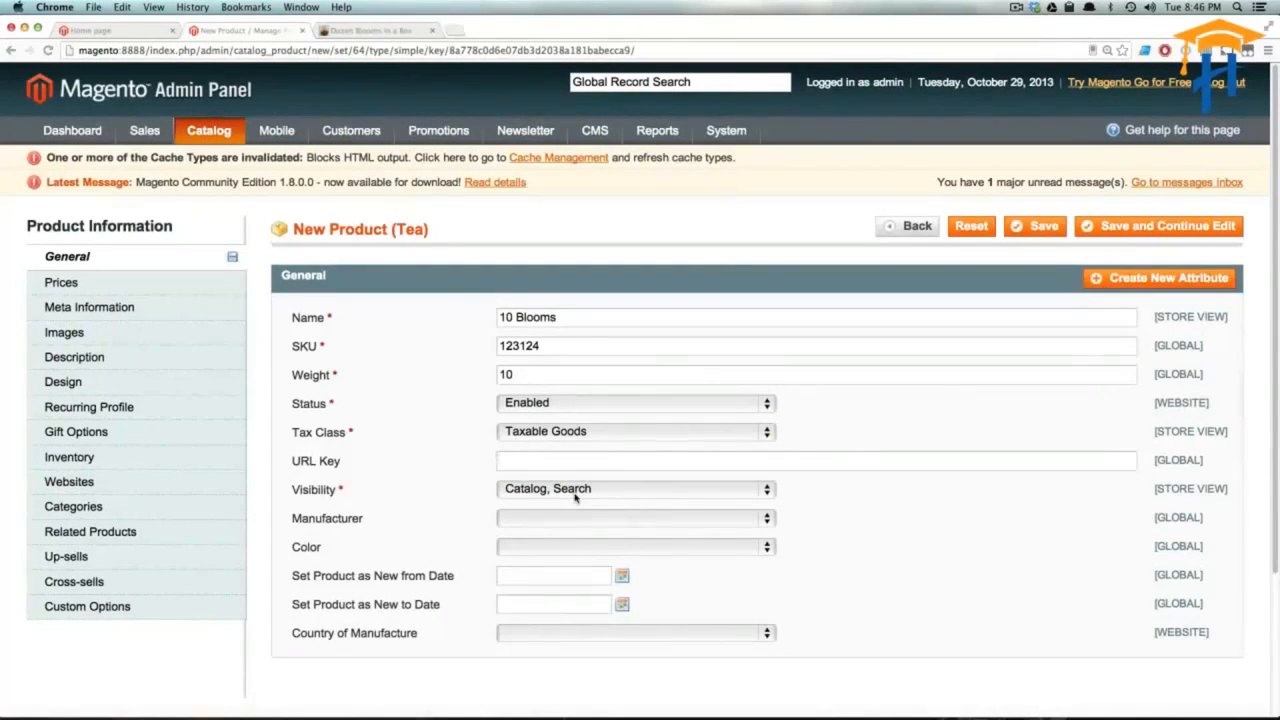
left_click(575, 492)
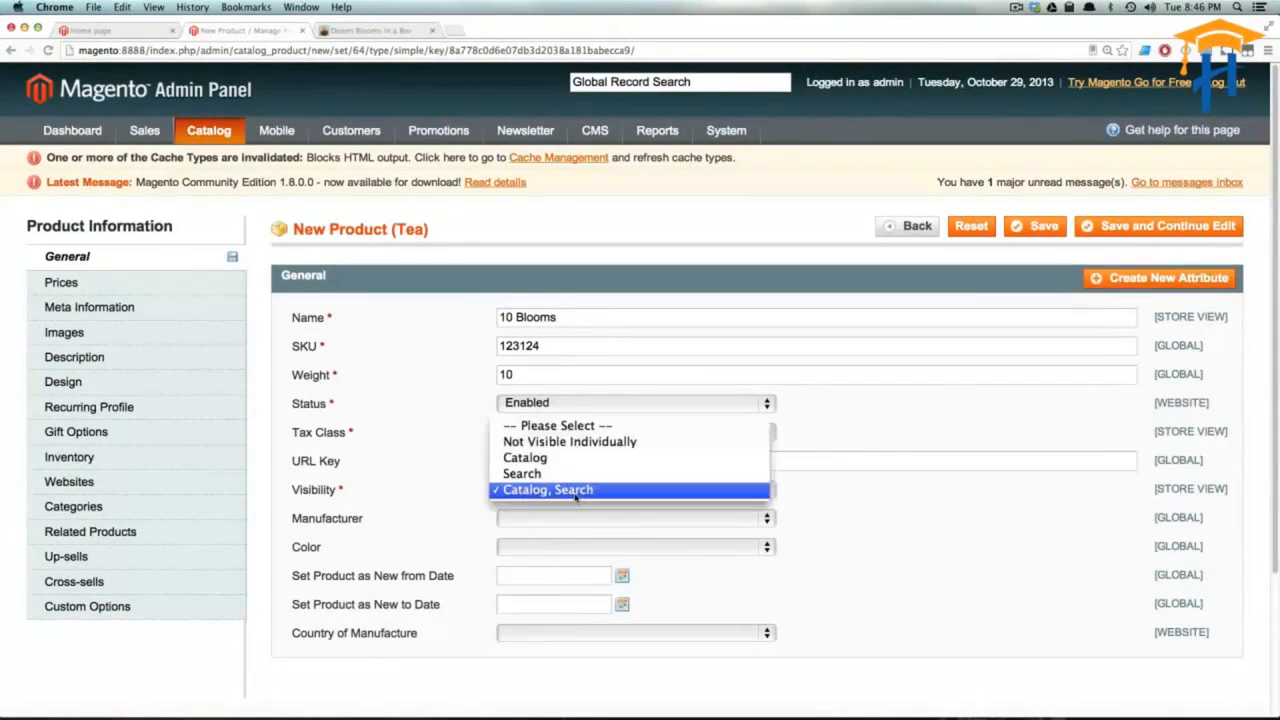
left_click(563, 443)
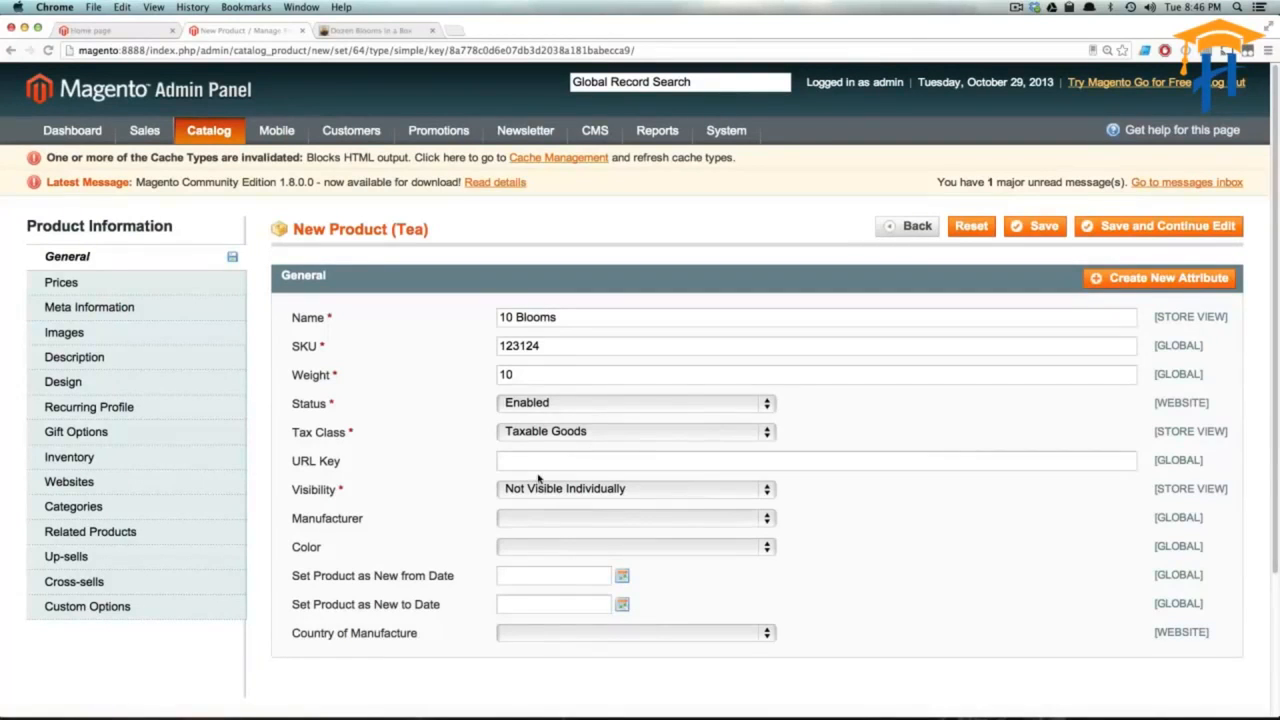
Set the 10 Blooms product's price to 10 USD.
left_click(131, 285)
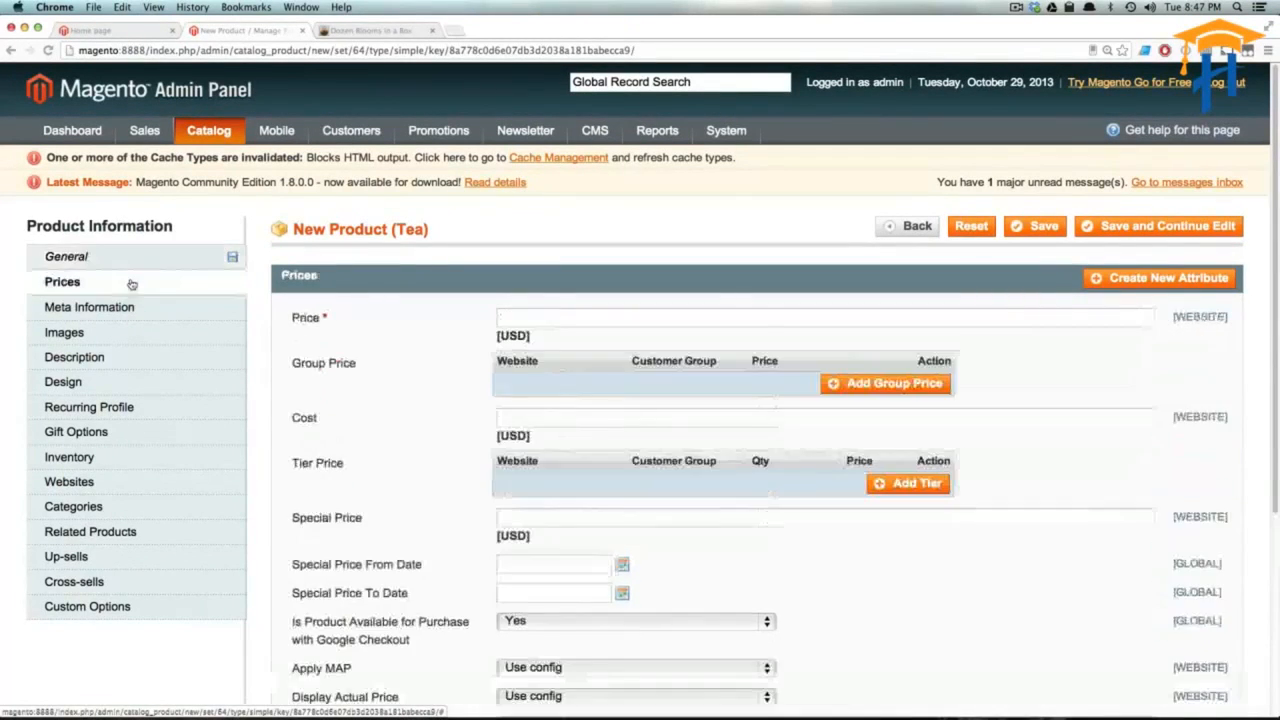
left_click(522, 322)
type("10")
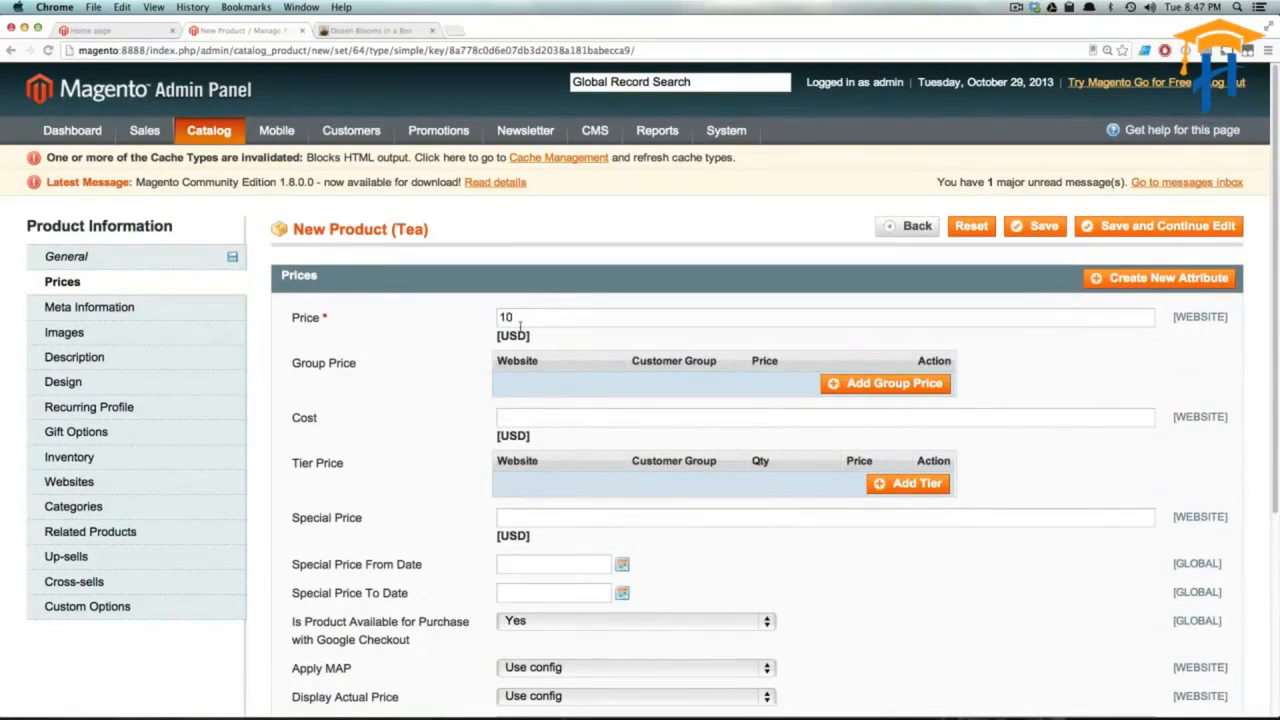
scroll(529, 356, "down", 3)
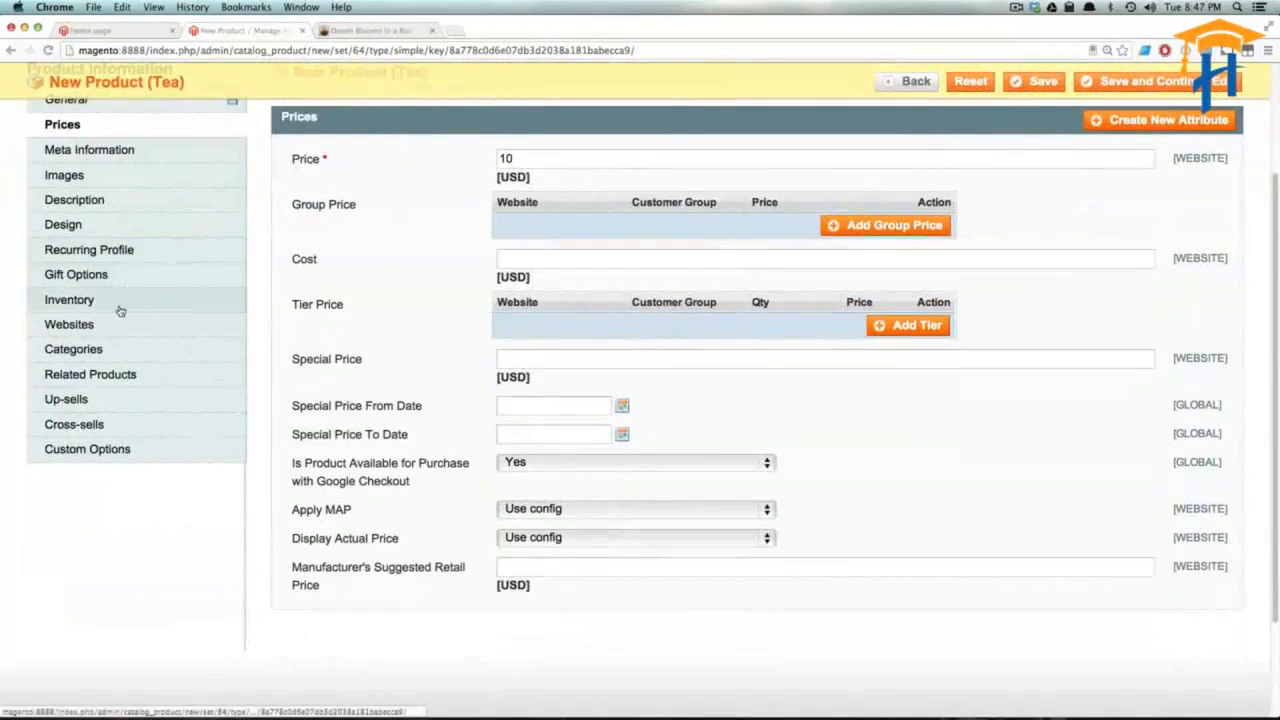
scroll(140, 322, "up", 2)
Upload boxlarge.jpg from the Desktop as an image for the 10 Blooms product.
left_click(98, 262)
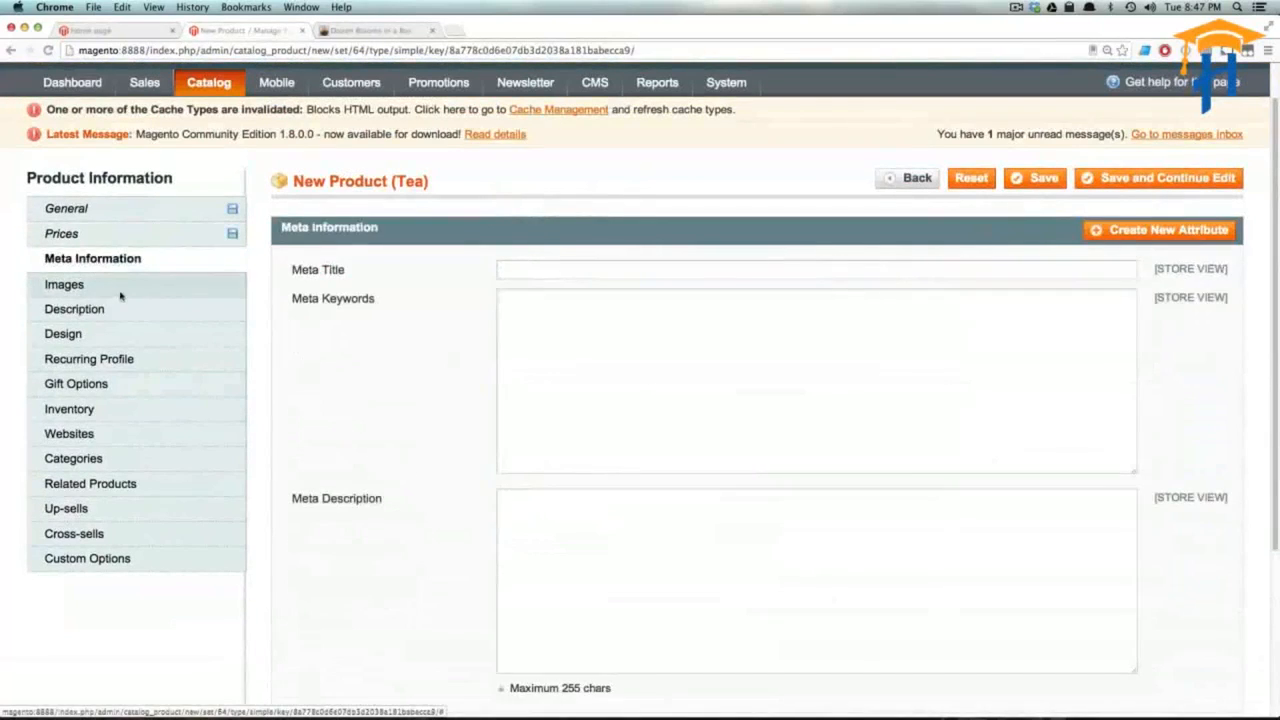
left_click(118, 290)
left_click(176, 266)
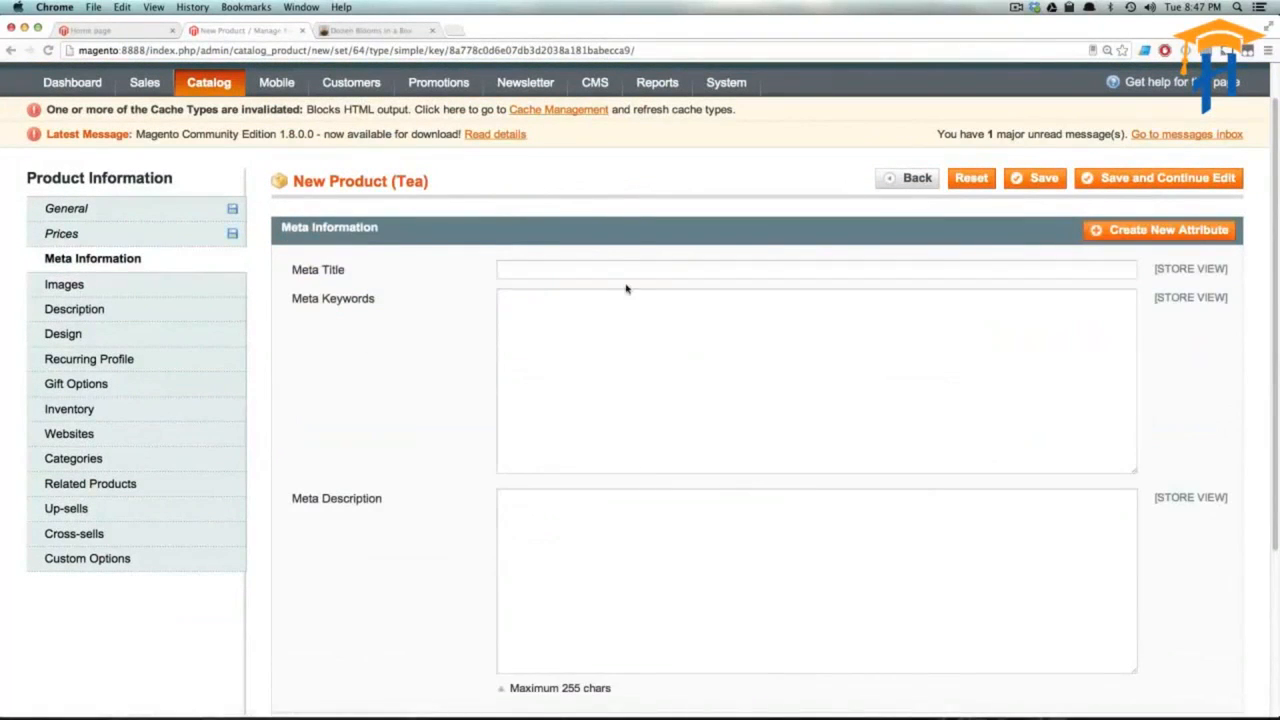
left_click(96, 290)
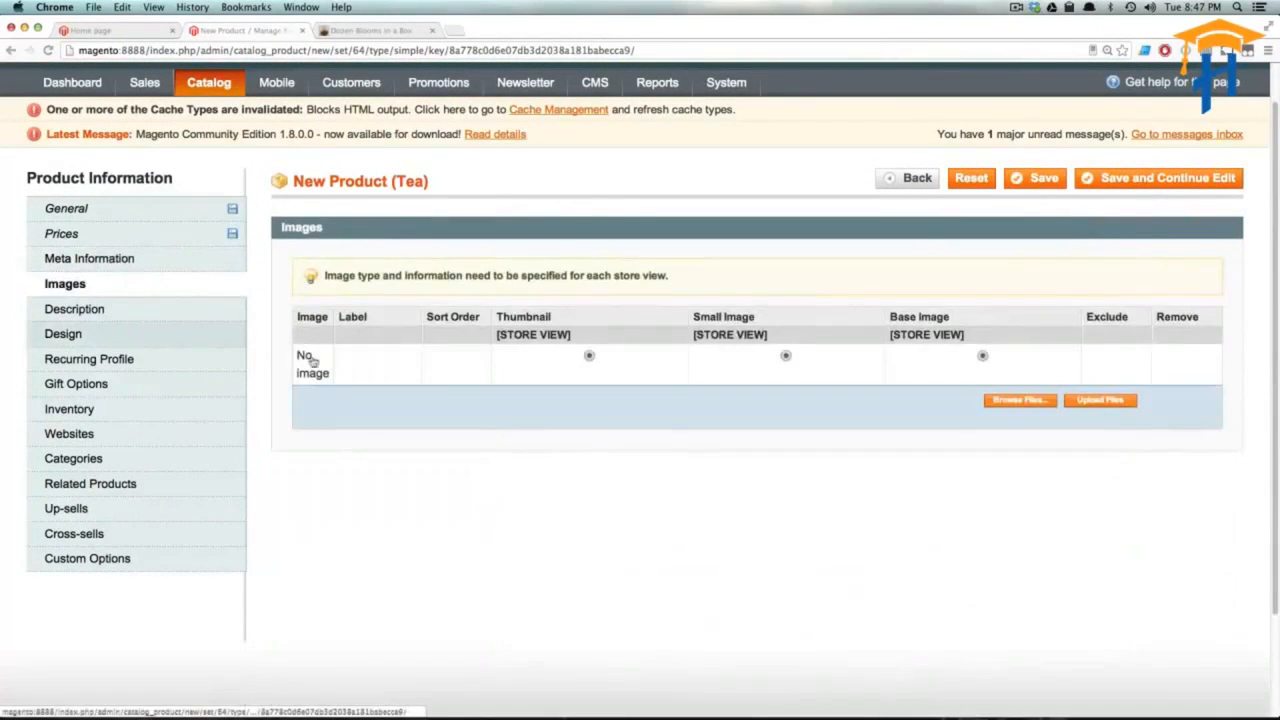
left_click(1021, 401)
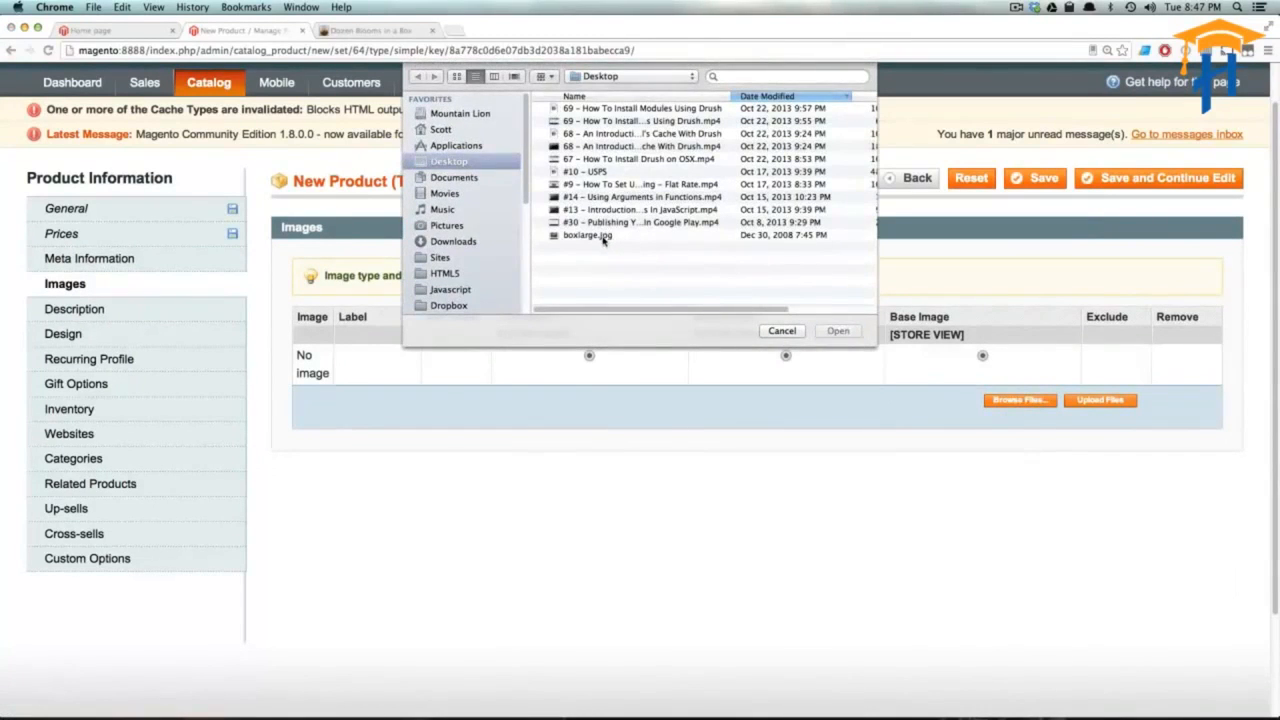
double_click(600, 237)
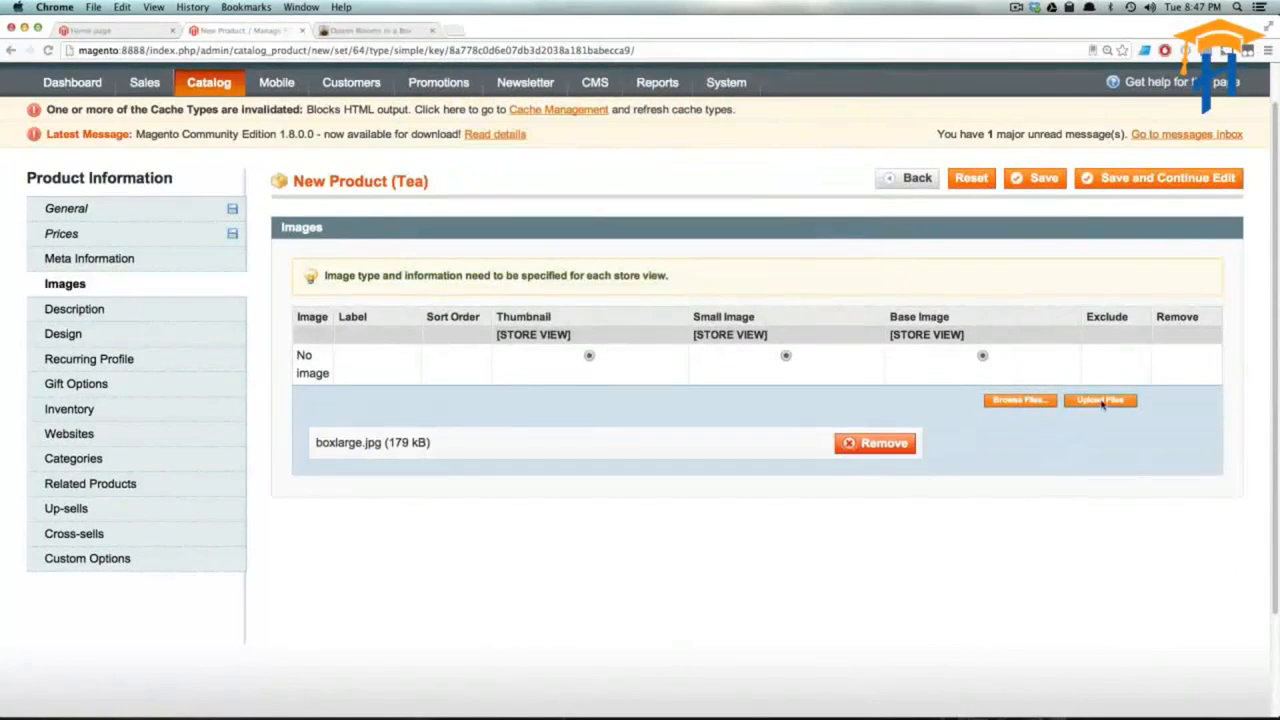
left_click(1101, 401)
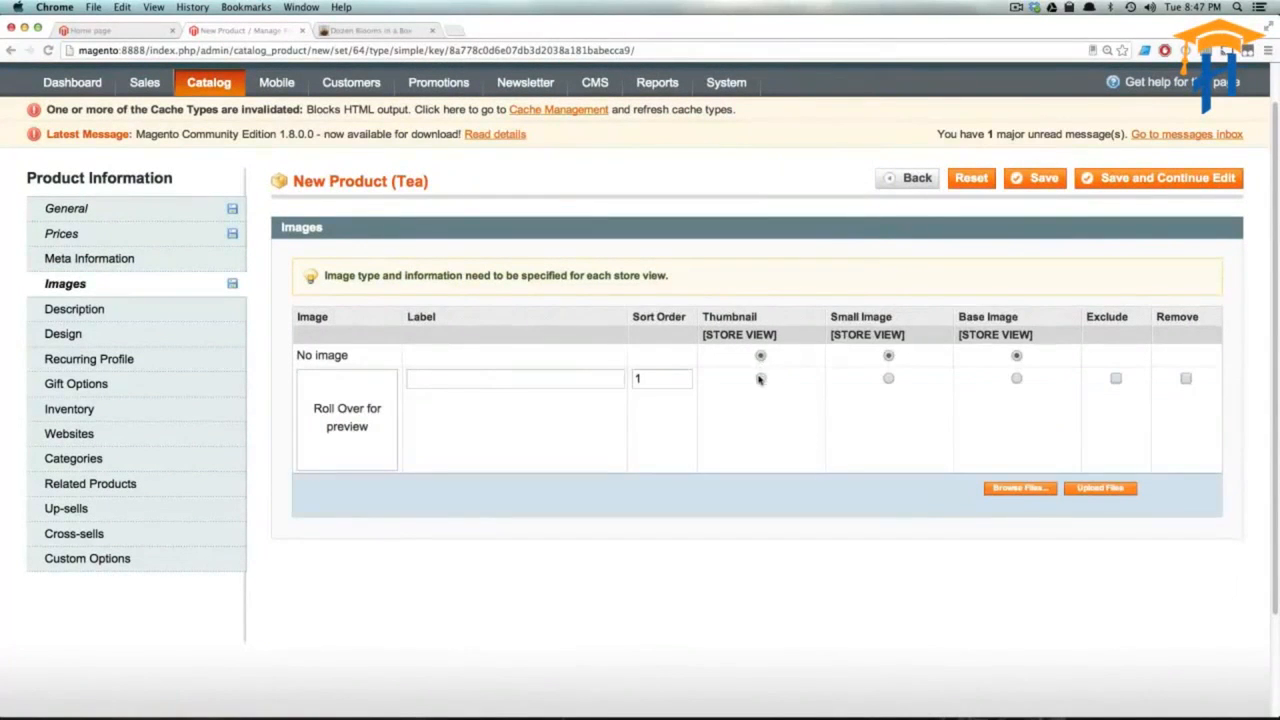
Assign the uploaded box image as the 10 Blooms product's thumbnail, small image and base image.
left_click(760, 378)
left_click(890, 379)
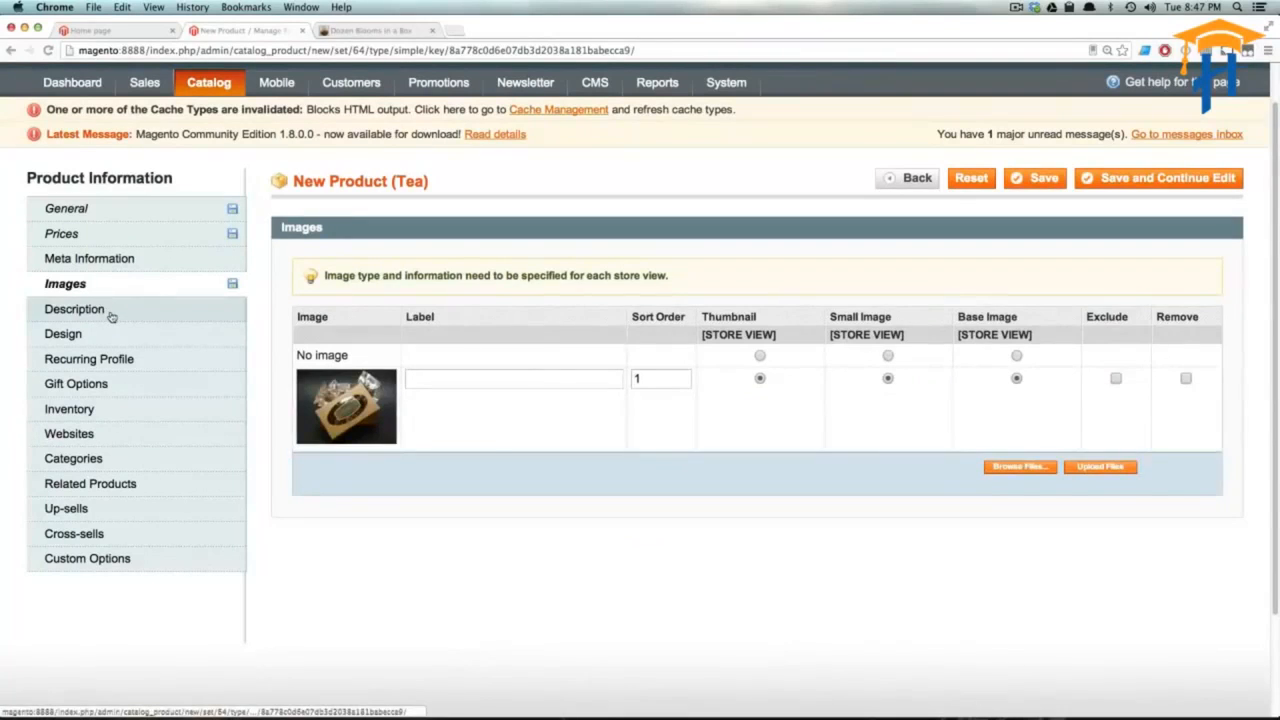
Fill in the description and short description with the text beginning "6 of our most popular blooms, 2 of each. Perfect for gift giving!".
left_click(74, 309)
left_click(709, 392)
type("6 of our most popular blooms, 2 of each. Perfect for gift giving! Lily Basket, Tiger Lily, Jasmine Angels, Lemon Blossom, Fire Garden, and Golden Petal. The blooms are packaged in a windowed box, tied with raffia.")
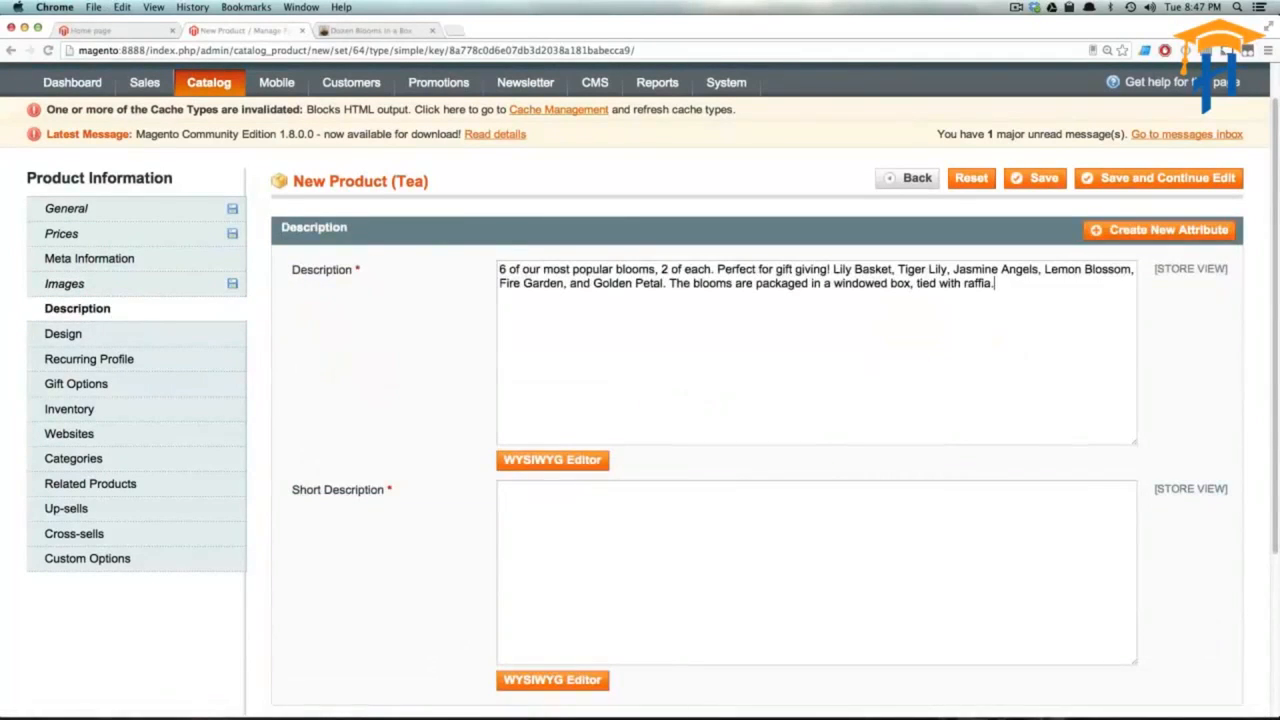
left_click(645, 587)
type("6 of our most popular blooms, 2 of each. Perfect for gift giving! Lily Basket, Tiger Lily, Jasmine Angels, Lemon Blossom, Fire Garden, and Golden Petal. The blooms are packaged in a windowed box, tied with raffia.")
Set the 10 Blooms product's stock availability to In Stock.
left_click(163, 338)
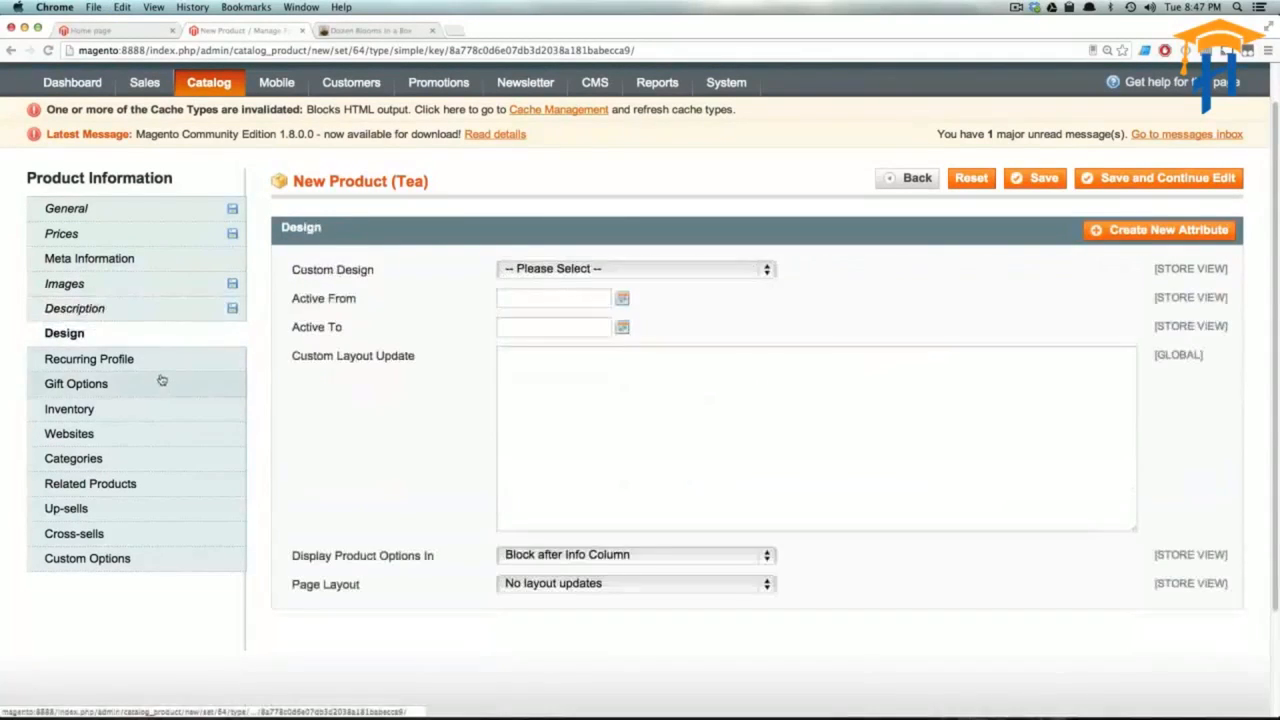
left_click(161, 382)
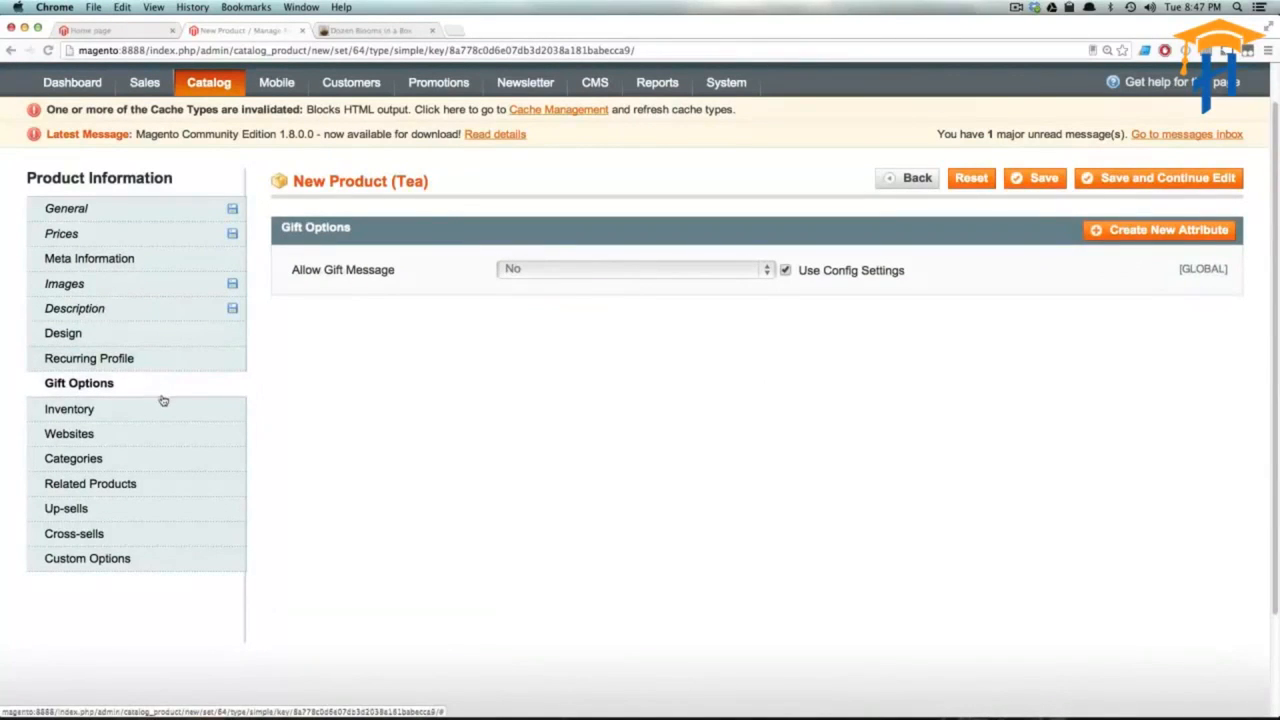
left_click(164, 410)
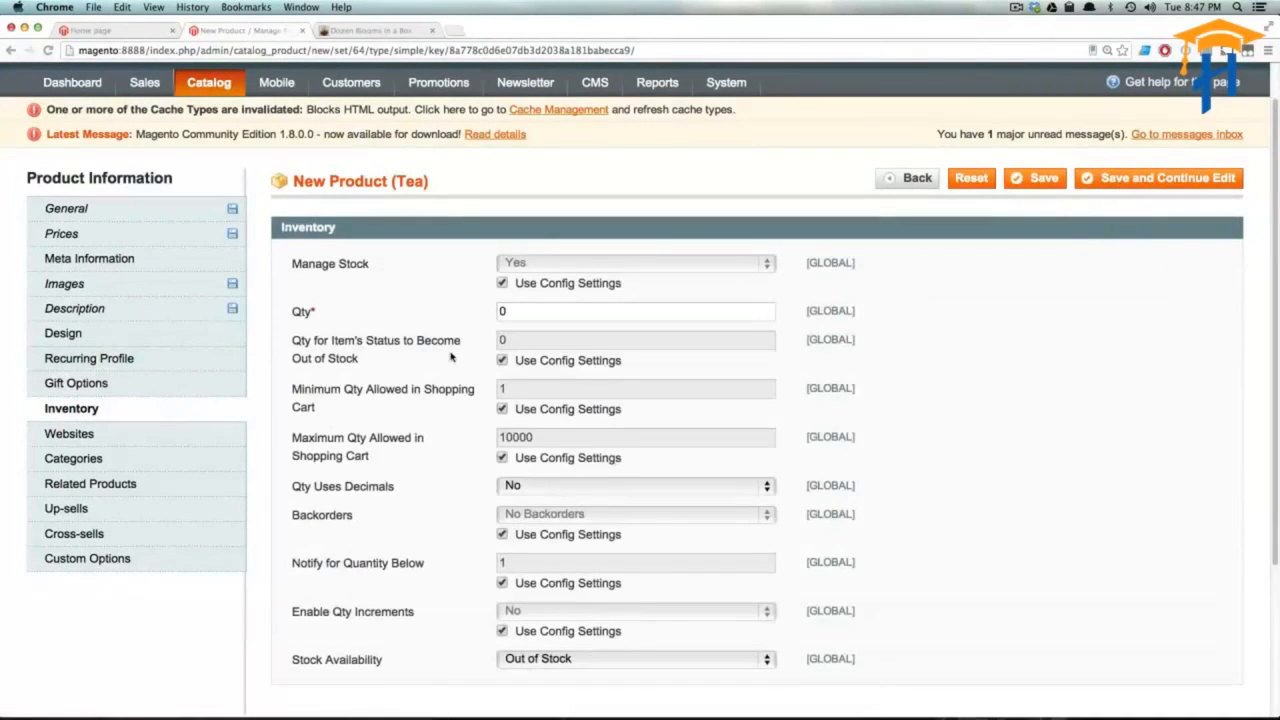
left_click(548, 660)
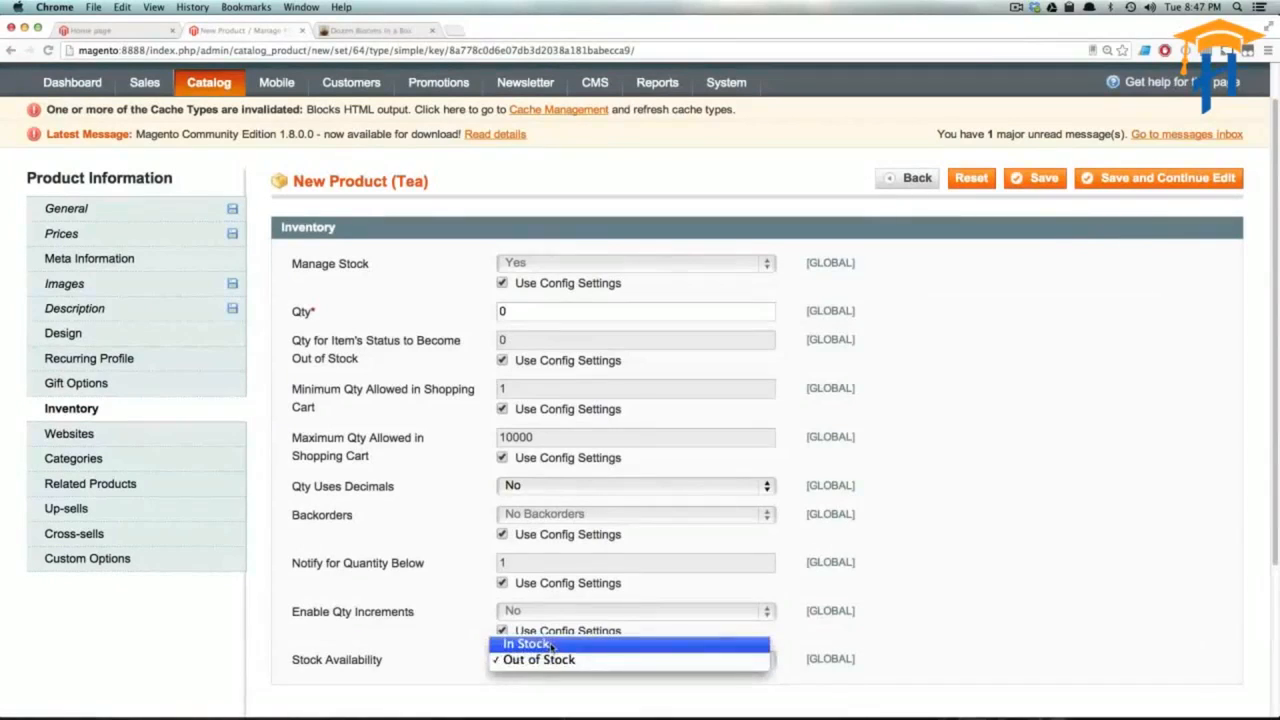
left_click(540, 642)
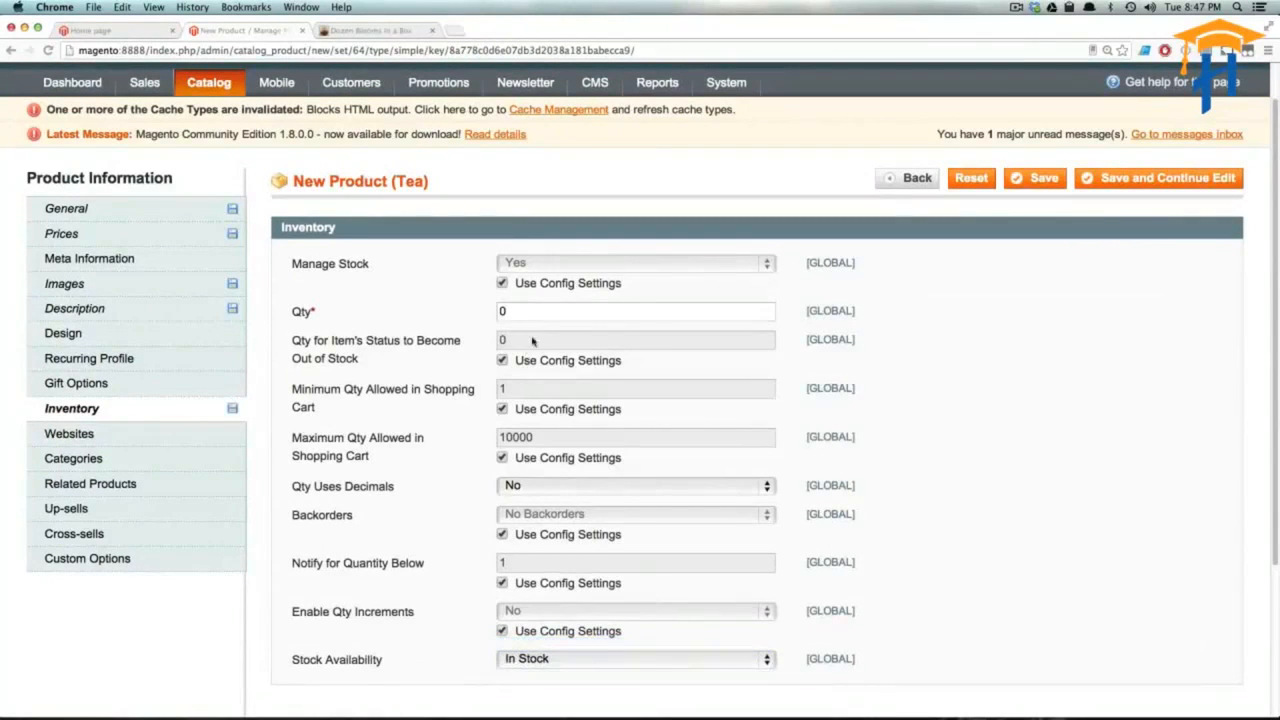
Override the config setting for the 10 Blooms product's stock management and set Manage Stock to No.
left_click(502, 284)
left_click(636, 264)
key("Escape")
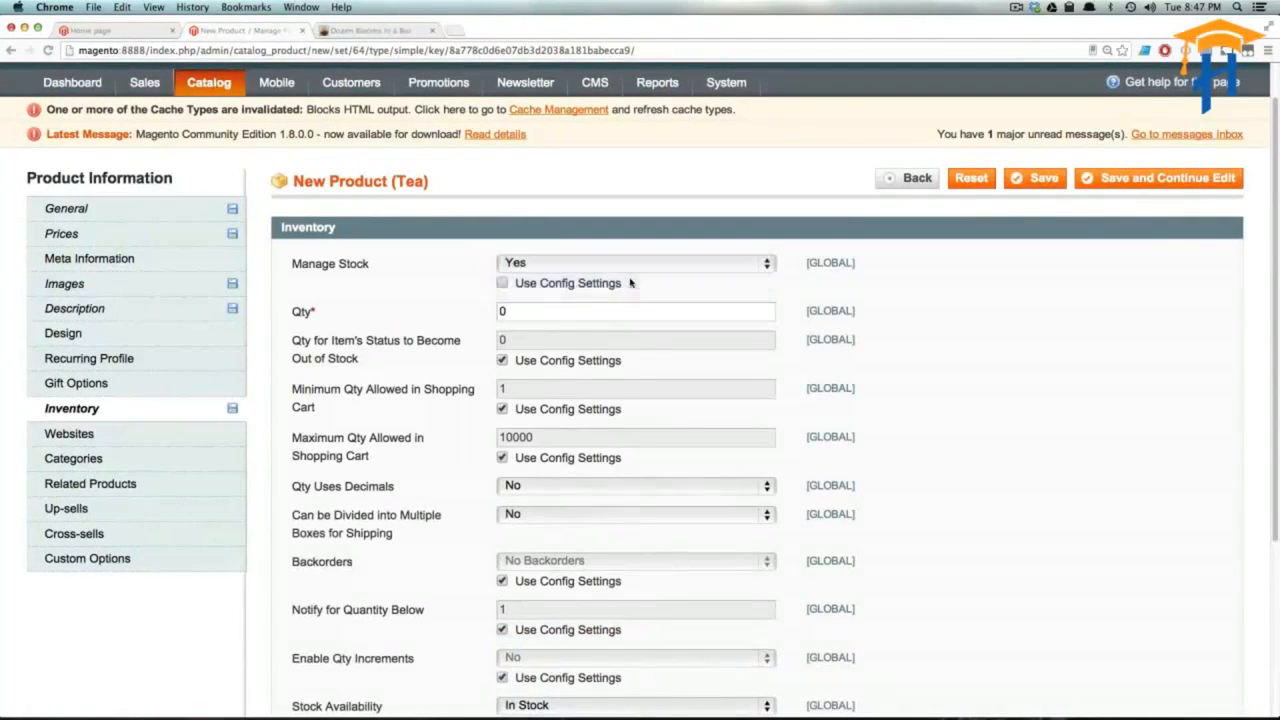
left_click(630, 283)
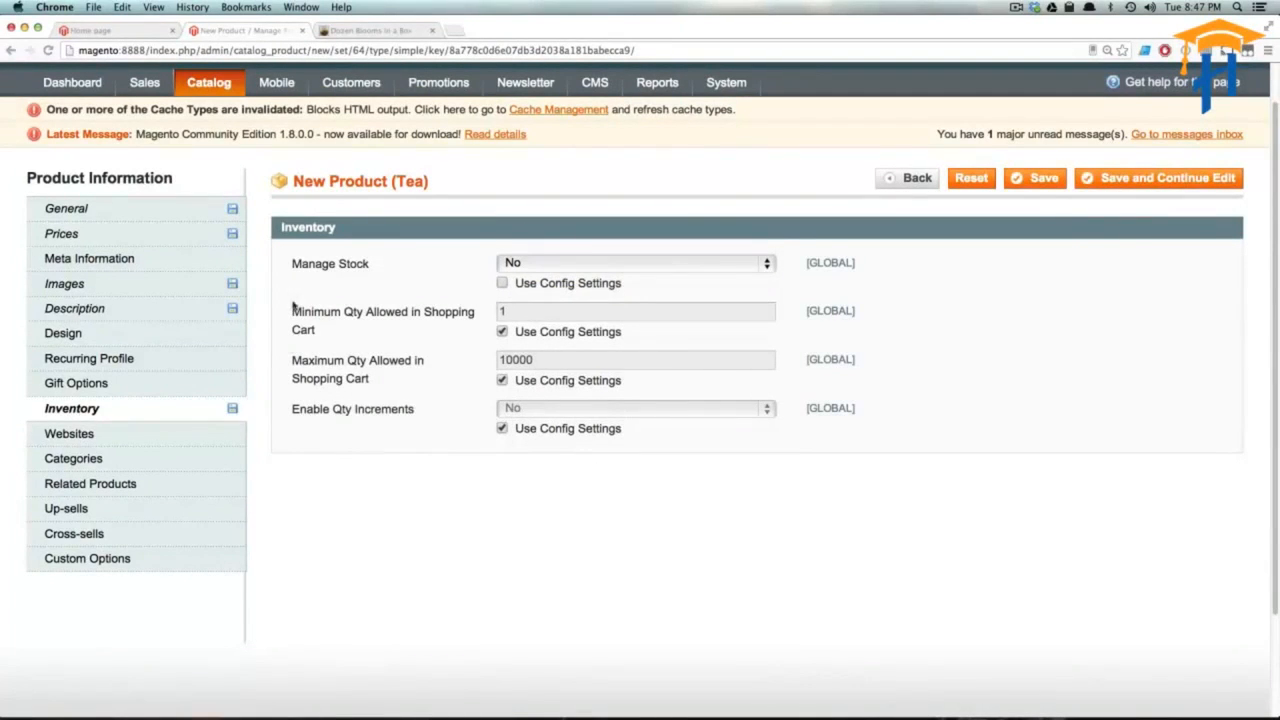
Assign the 10 Blooms product to Main Website and save it.
left_click(136, 436)
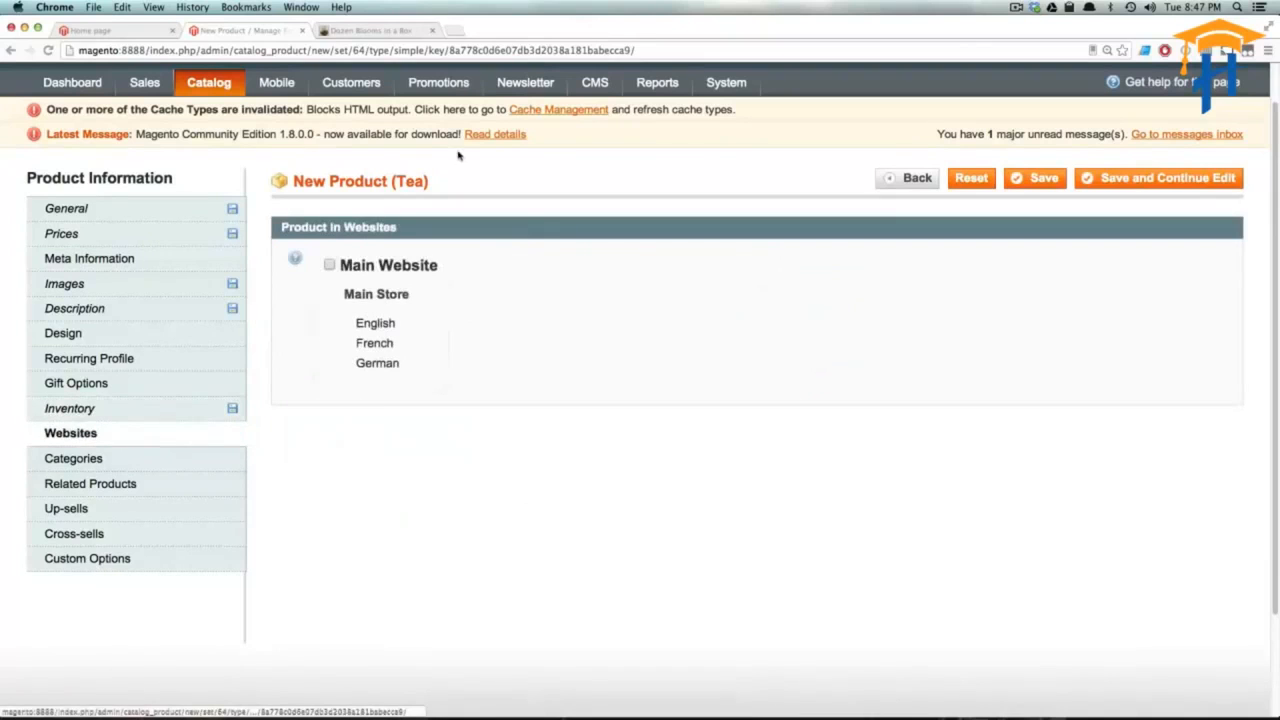
left_click(330, 264)
left_click(180, 455)
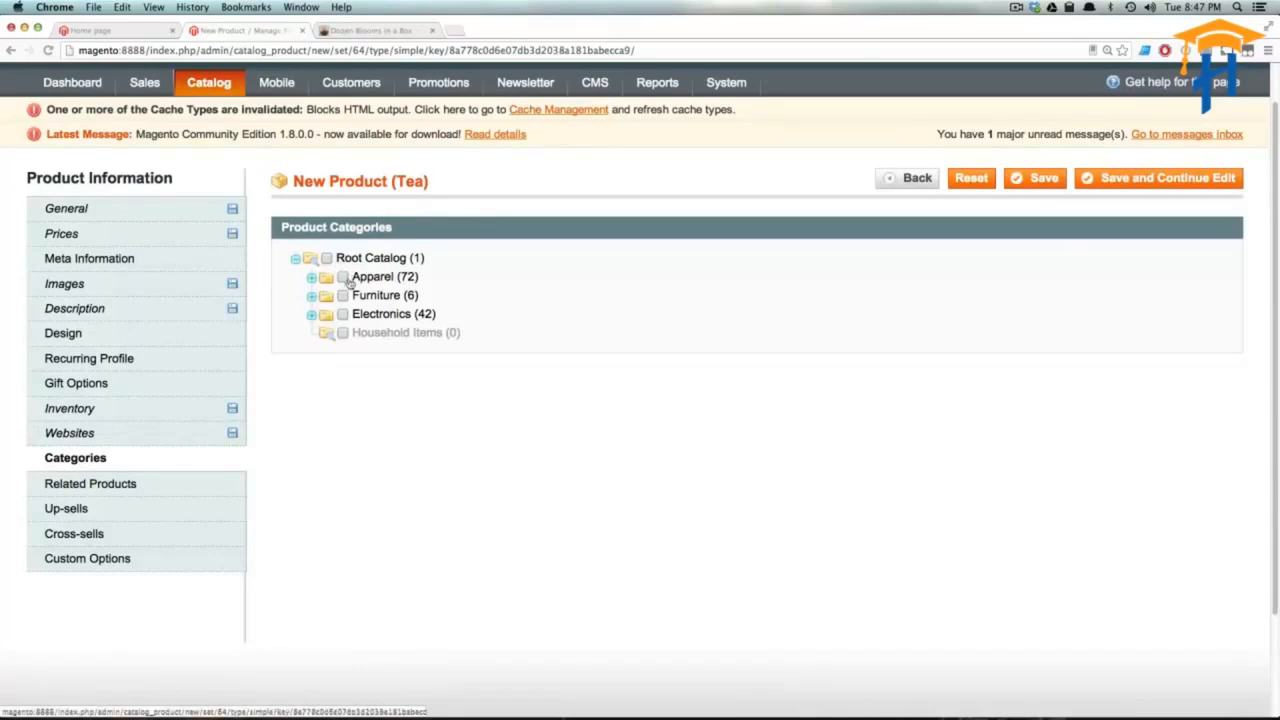
left_click(131, 486)
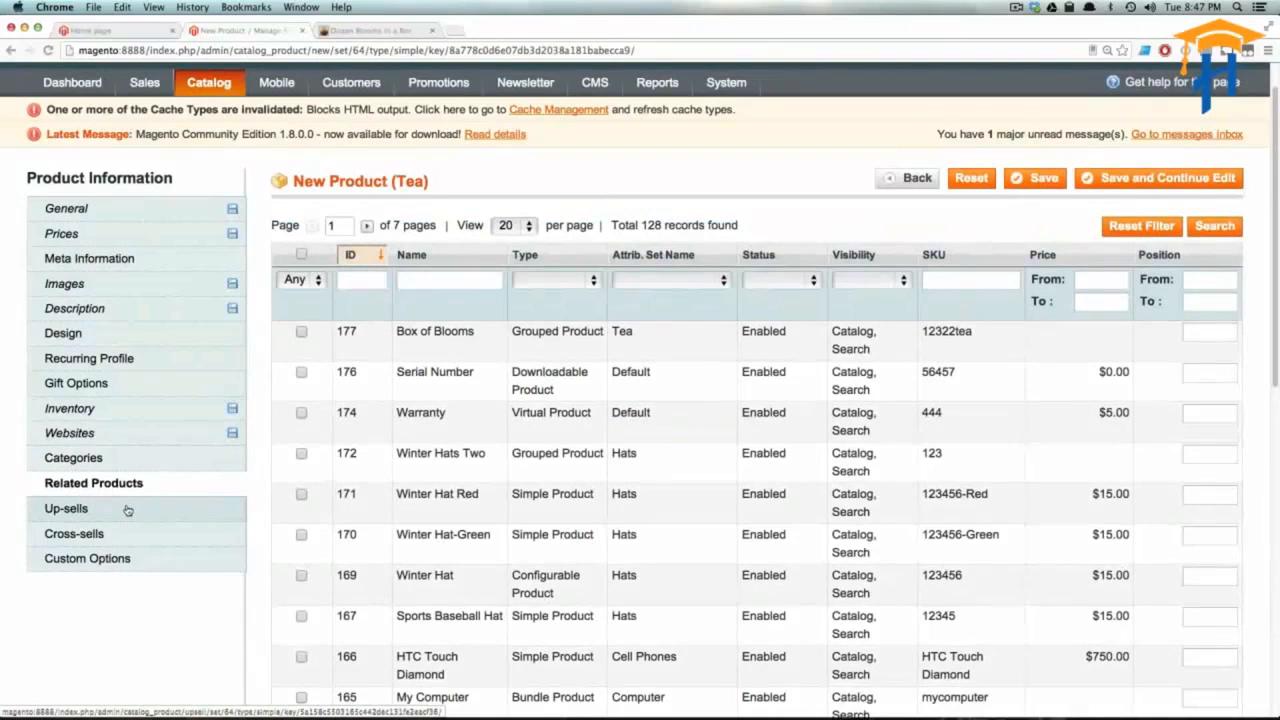
left_click(127, 510)
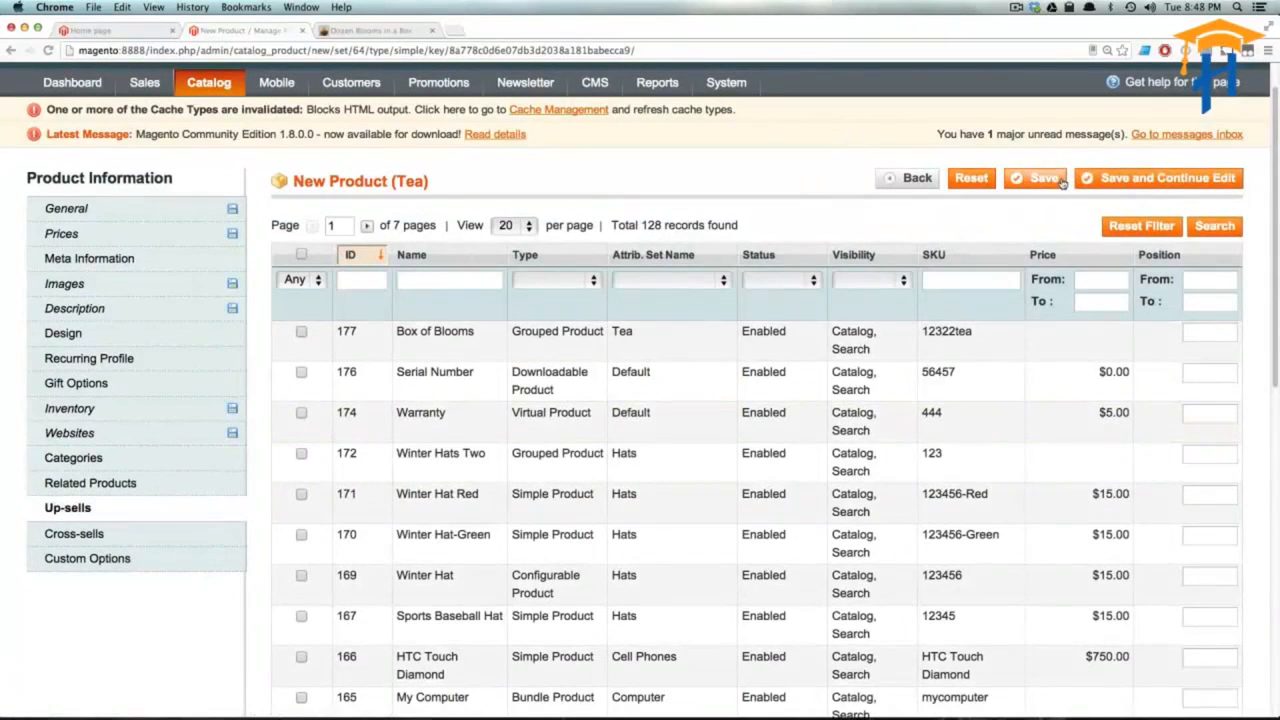
left_click(1062, 181)
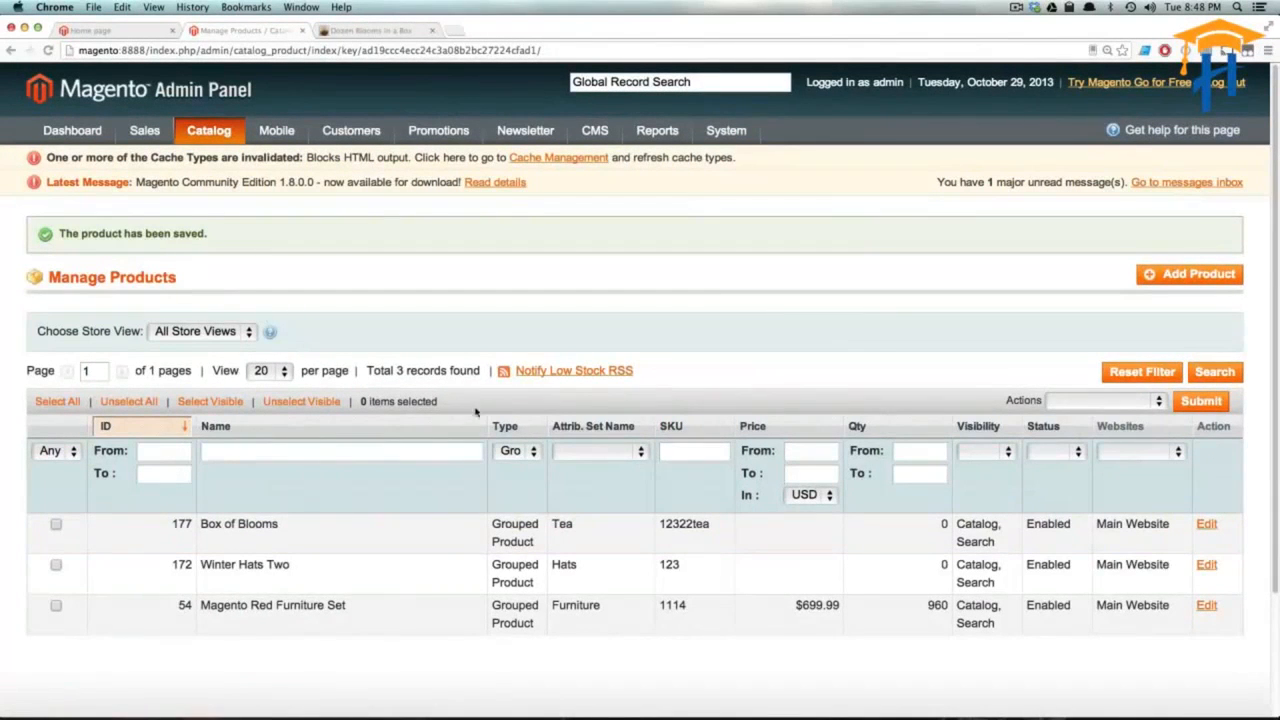
Clear the product type filter so the product list covers all types.
left_click(521, 452)
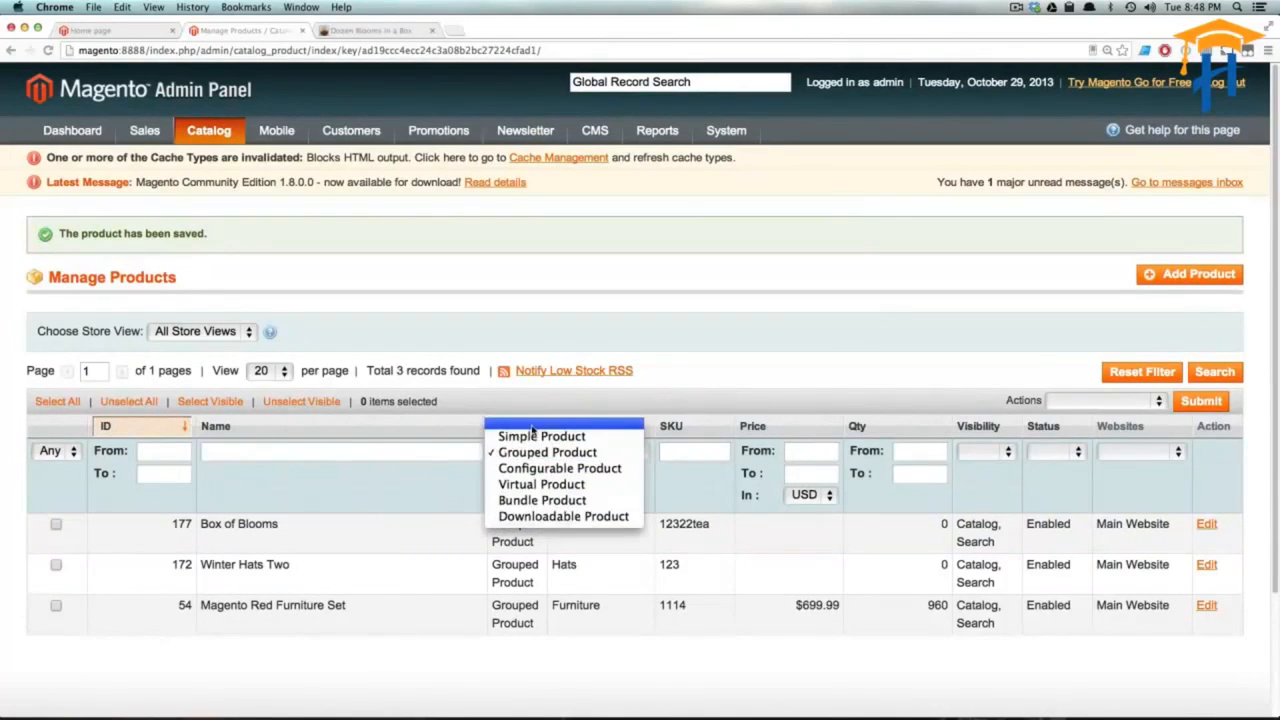
left_click(532, 444)
left_click(1228, 371)
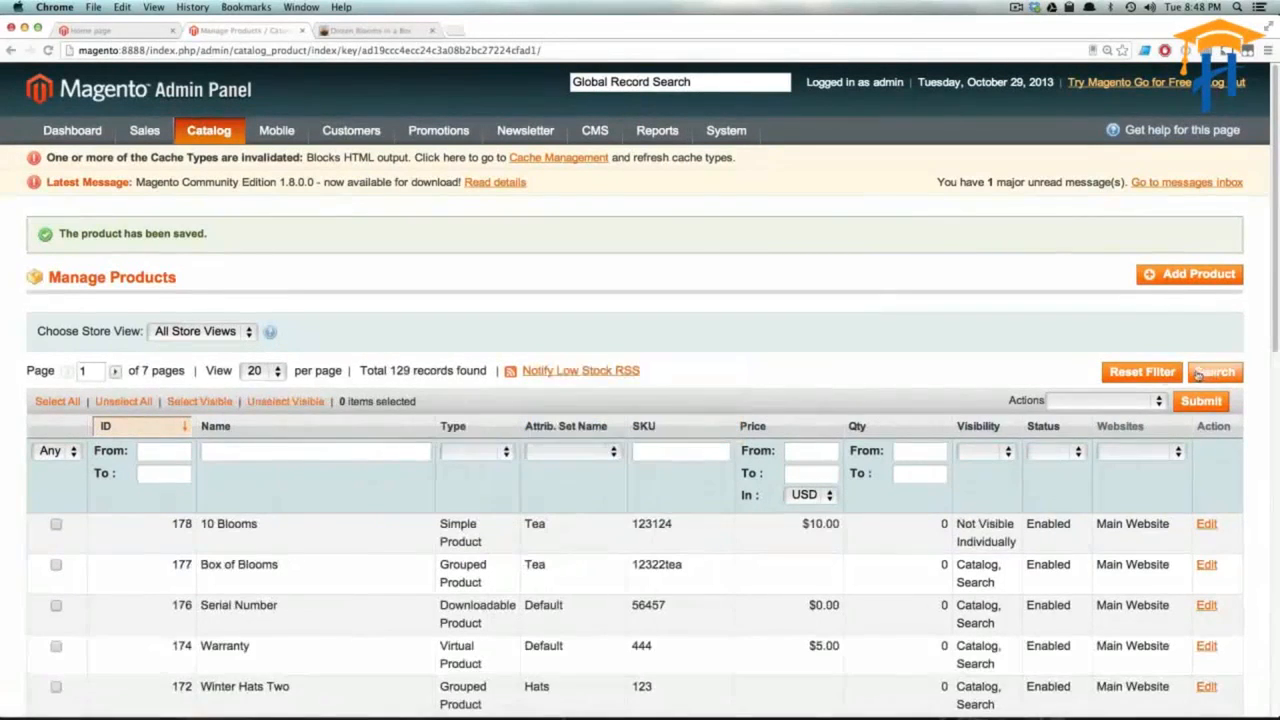
Duplicate the 10 Blooms product and give the copy the name 20 Blooms and the SKU 234234.
left_click(245, 527)
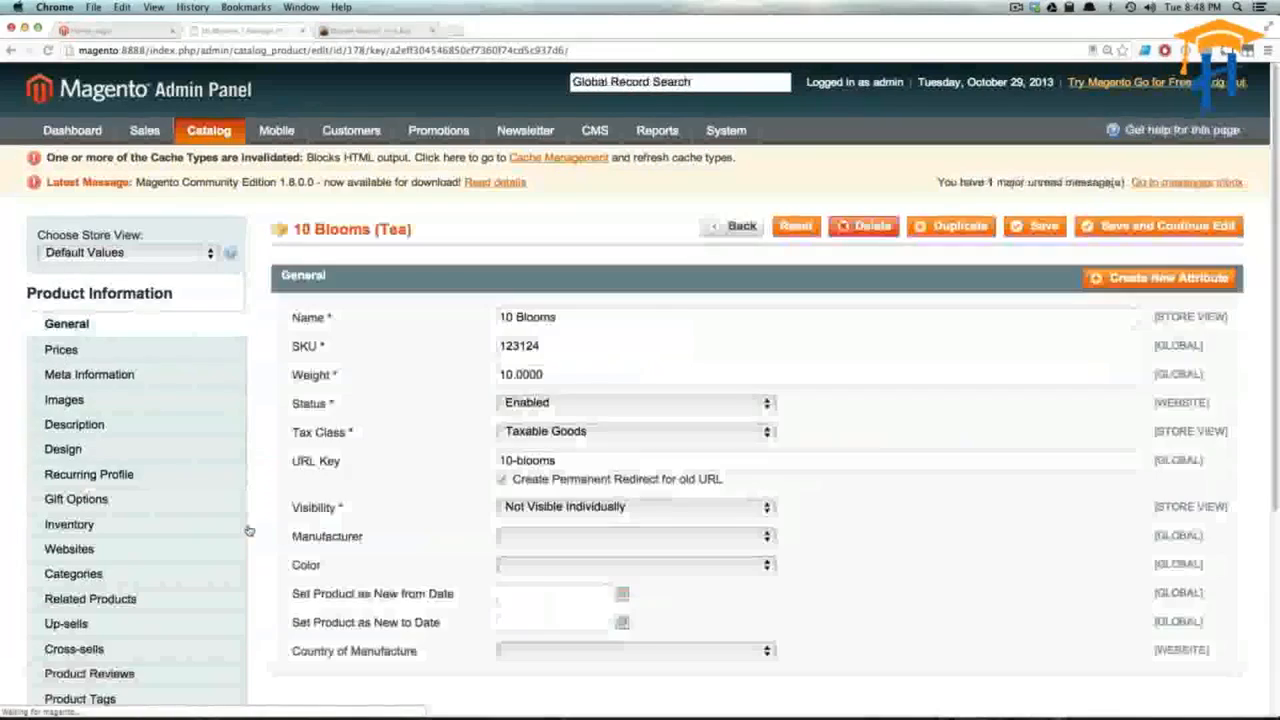
left_click(930, 230)
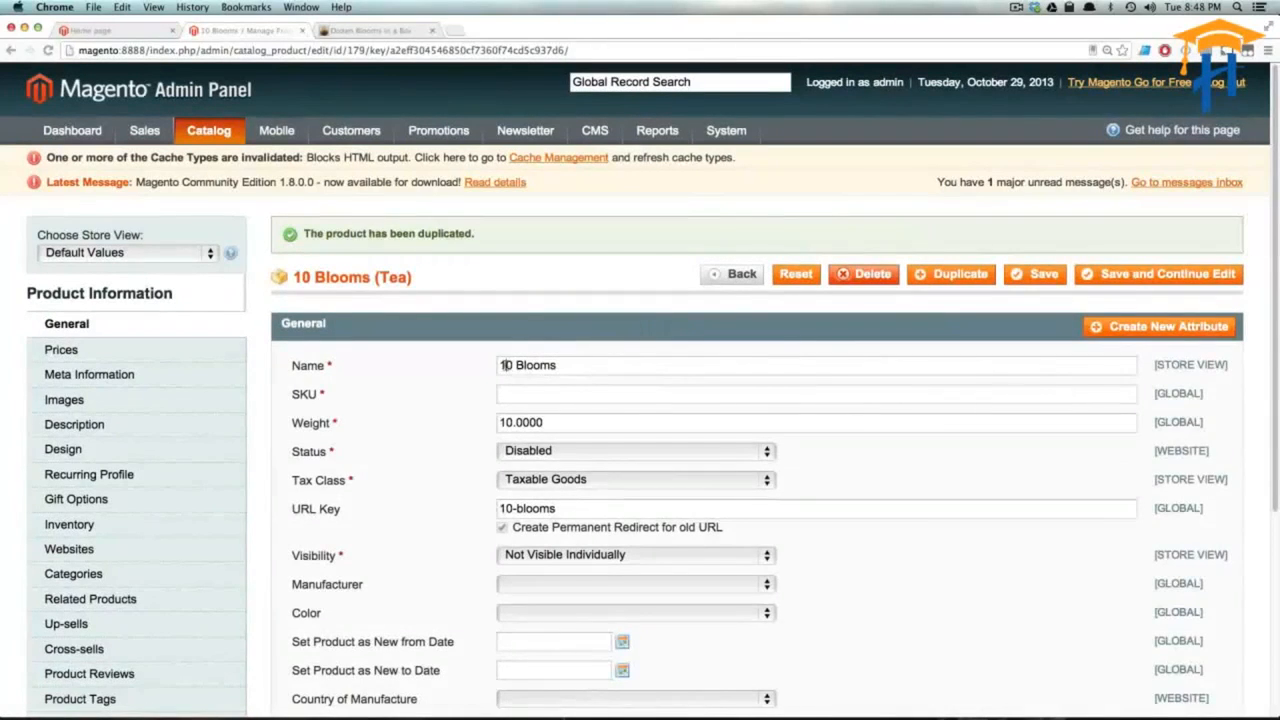
type("2")
left_click(514, 394)
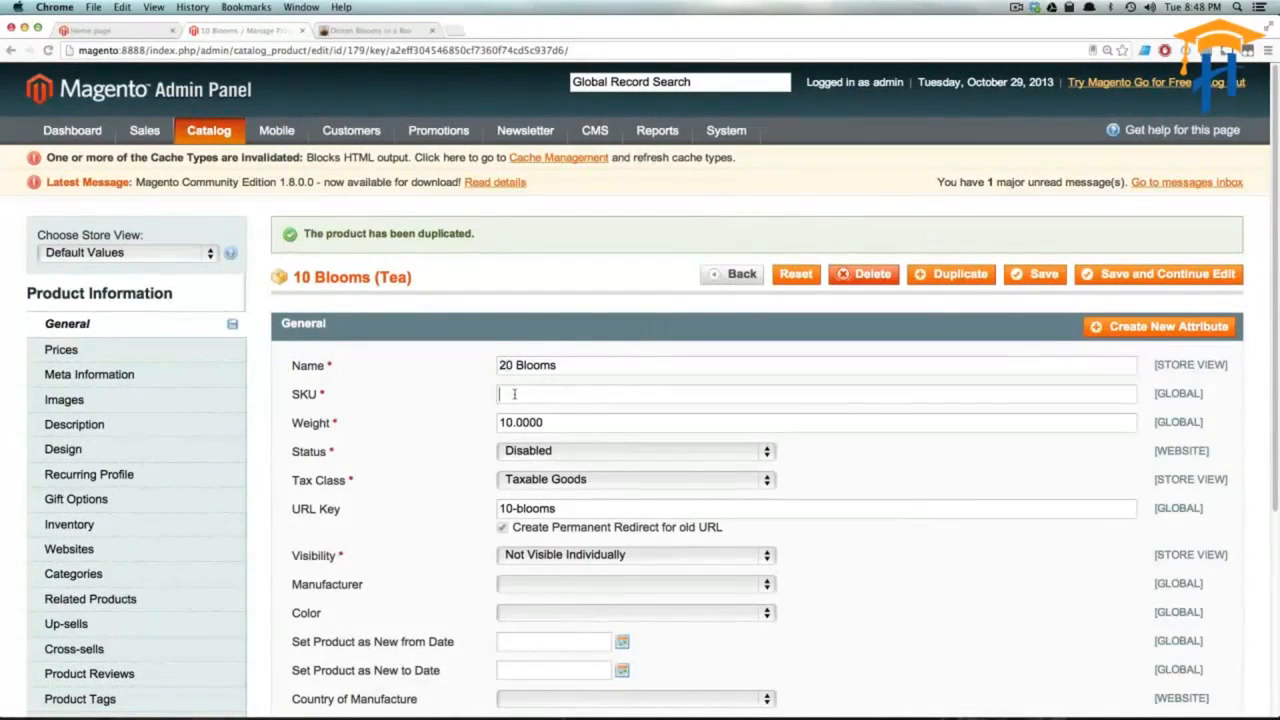
type("234234")
scroll(571, 423, "down", 2)
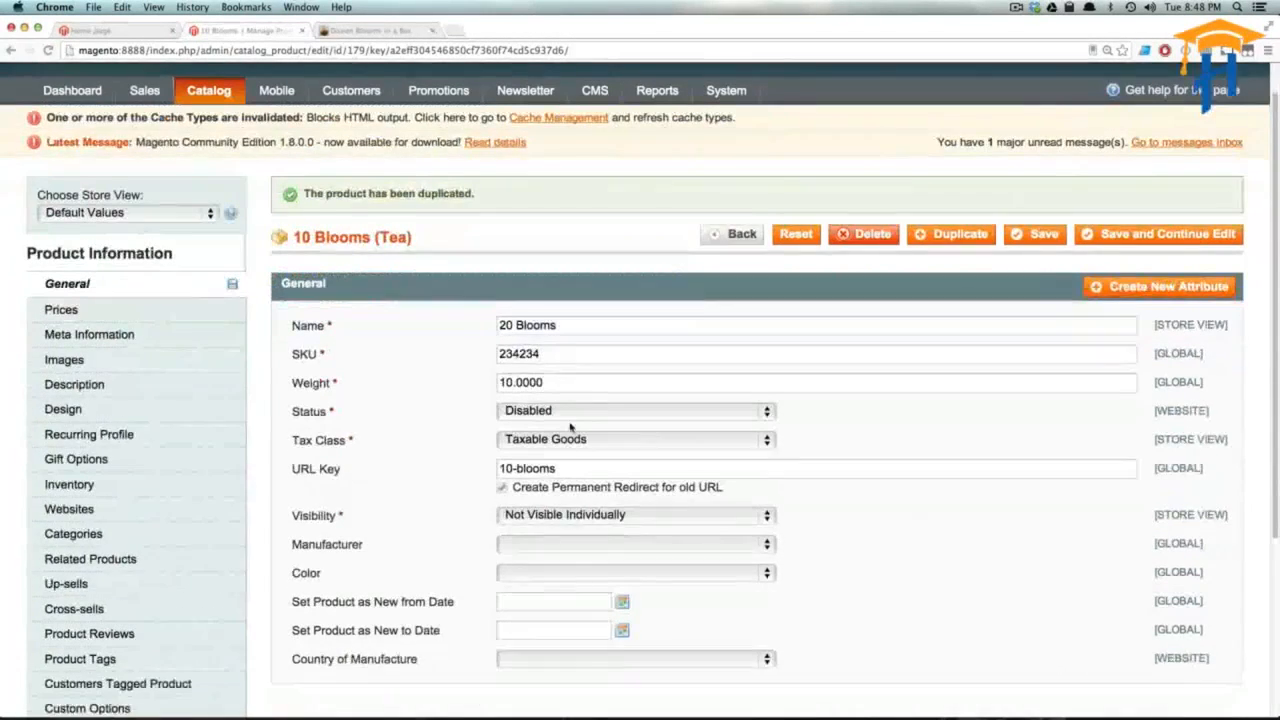
Set the 20 Blooms product's price to 20.00 USD.
left_click(62, 283)
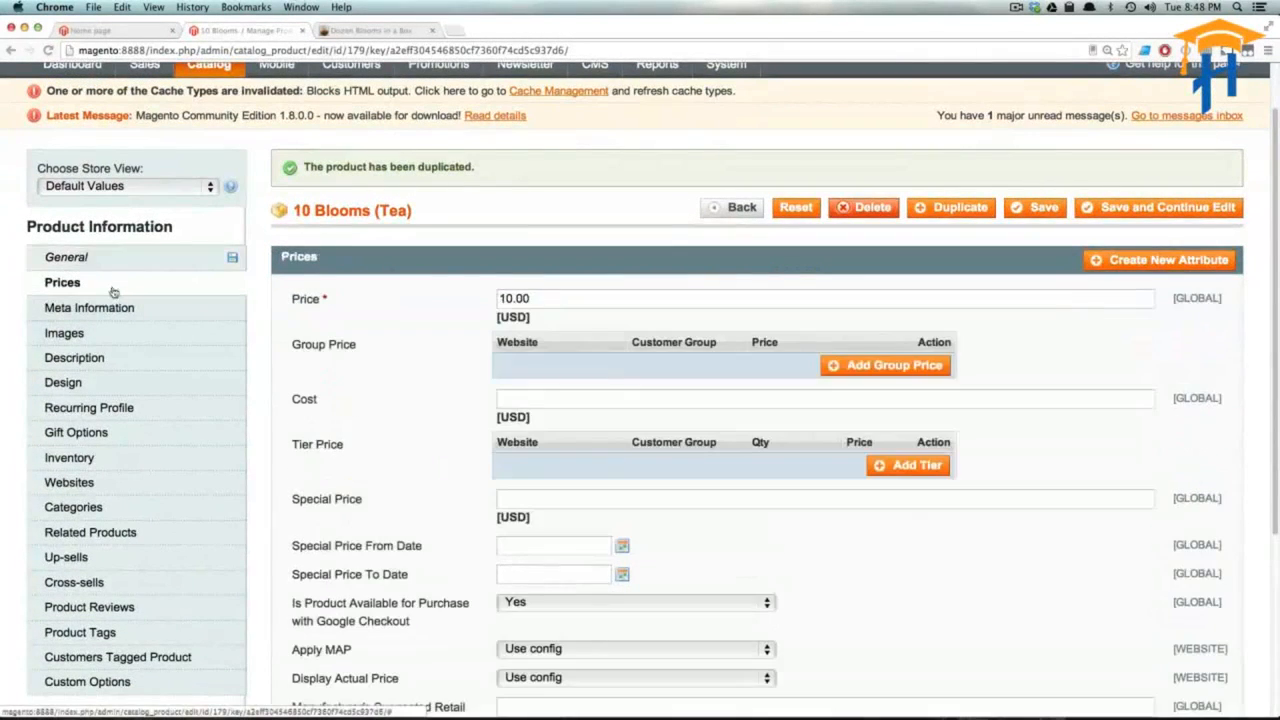
key("BackSpace")
type("2")
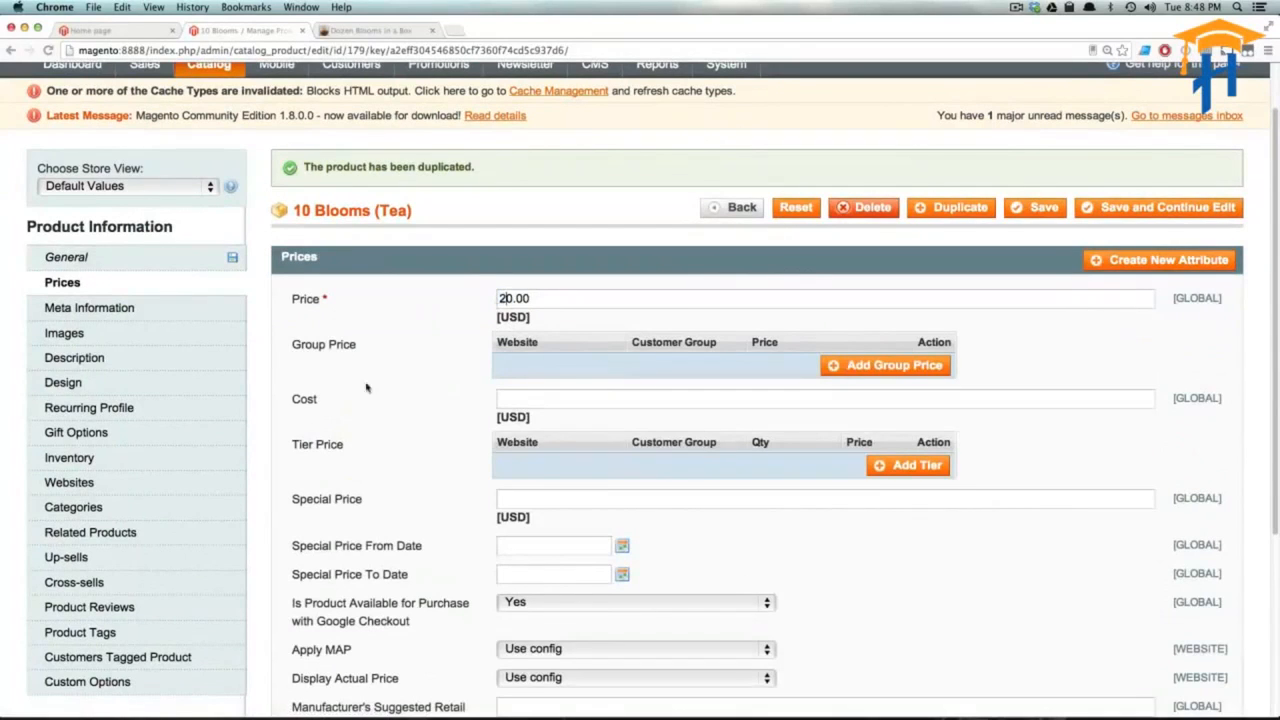
Set the 20 Blooms product's stock availability to In Stock.
left_click(137, 318)
left_click(137, 334)
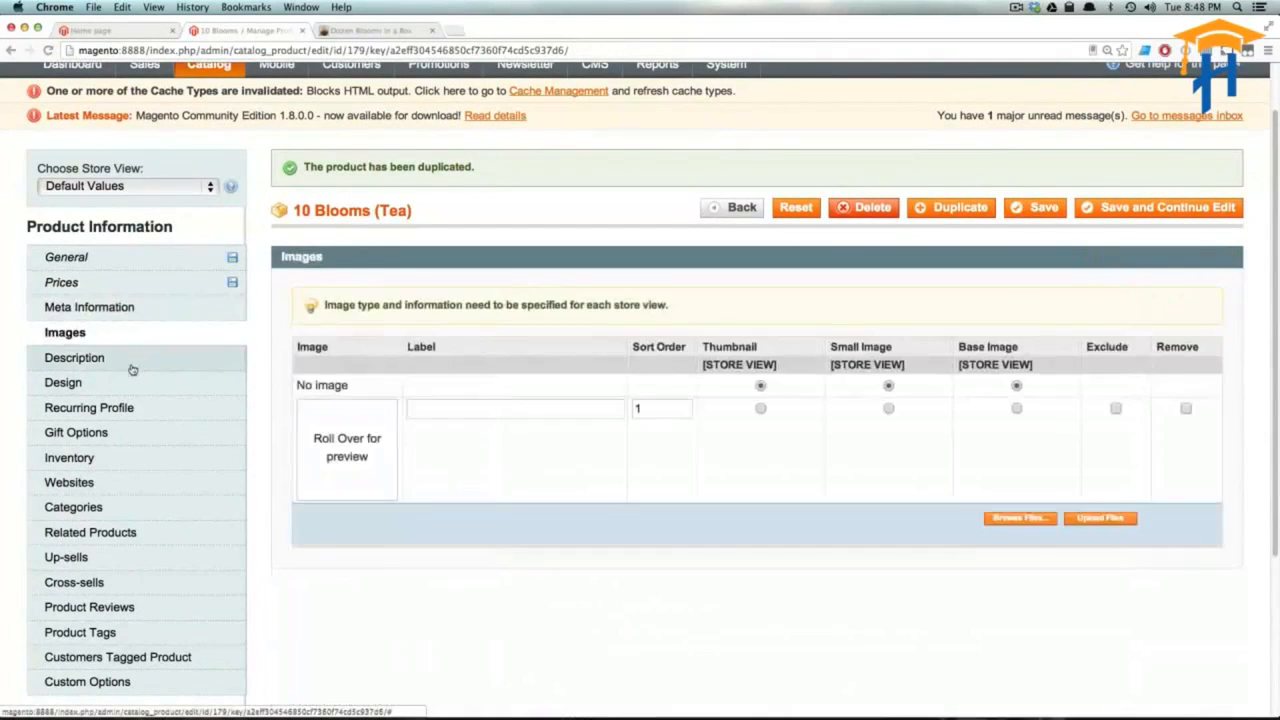
left_click(134, 358)
left_click(137, 407)
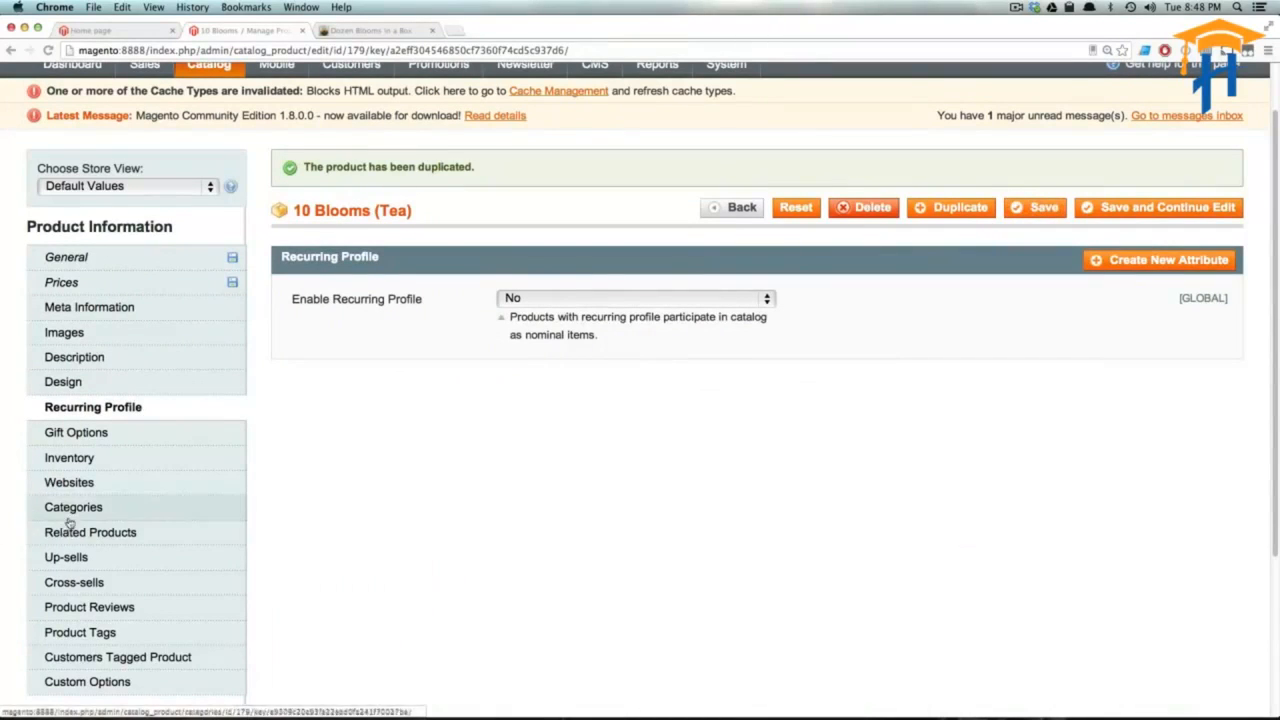
left_click(72, 458)
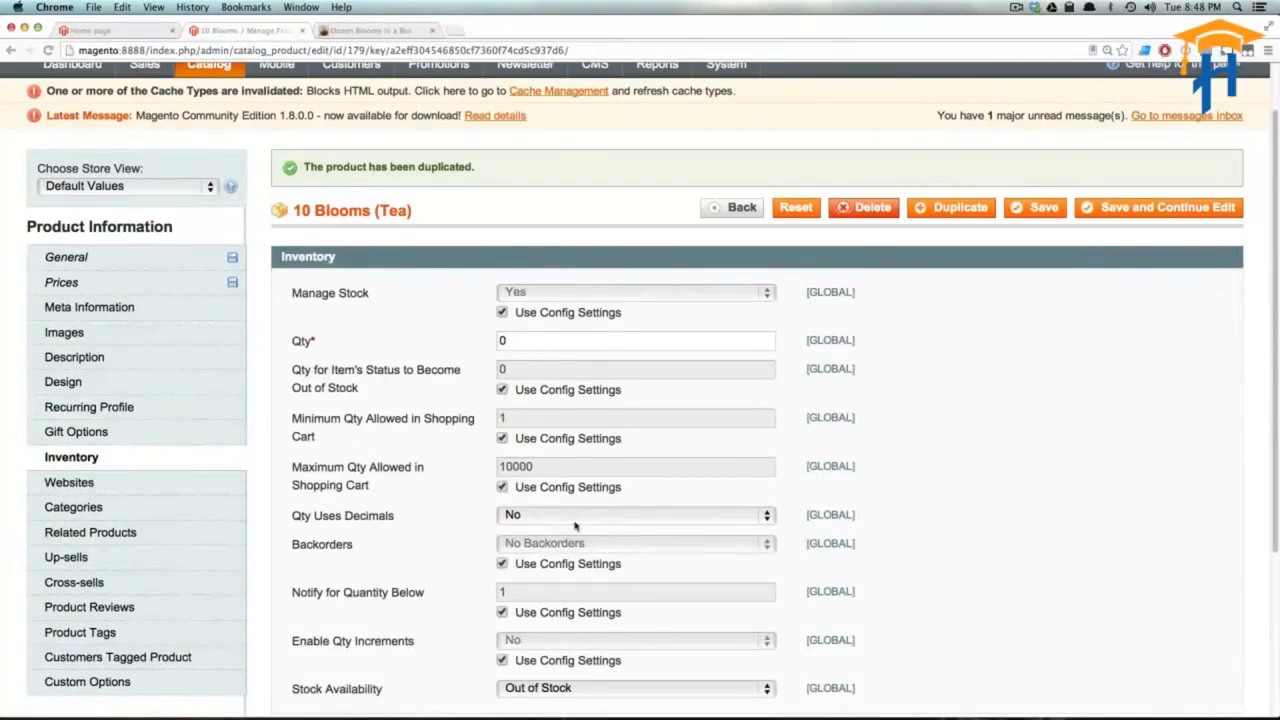
scroll(577, 528, "down", 2)
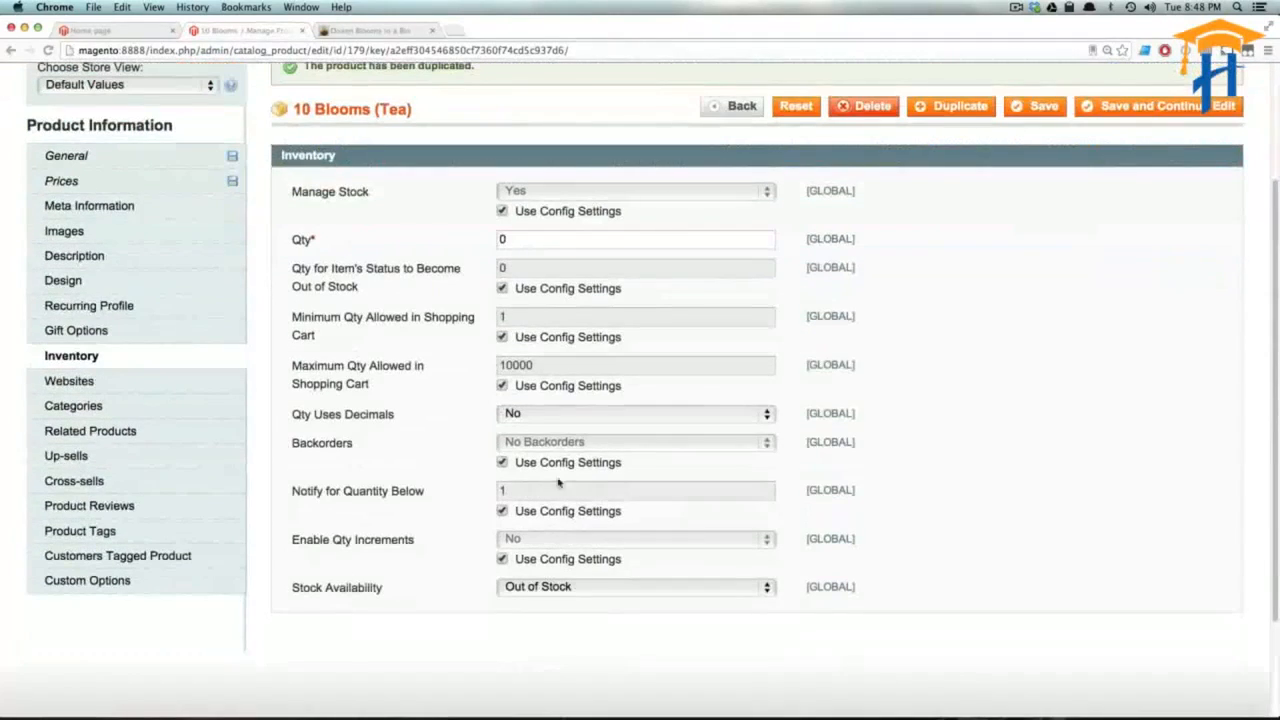
left_click(545, 586)
left_click(520, 570)
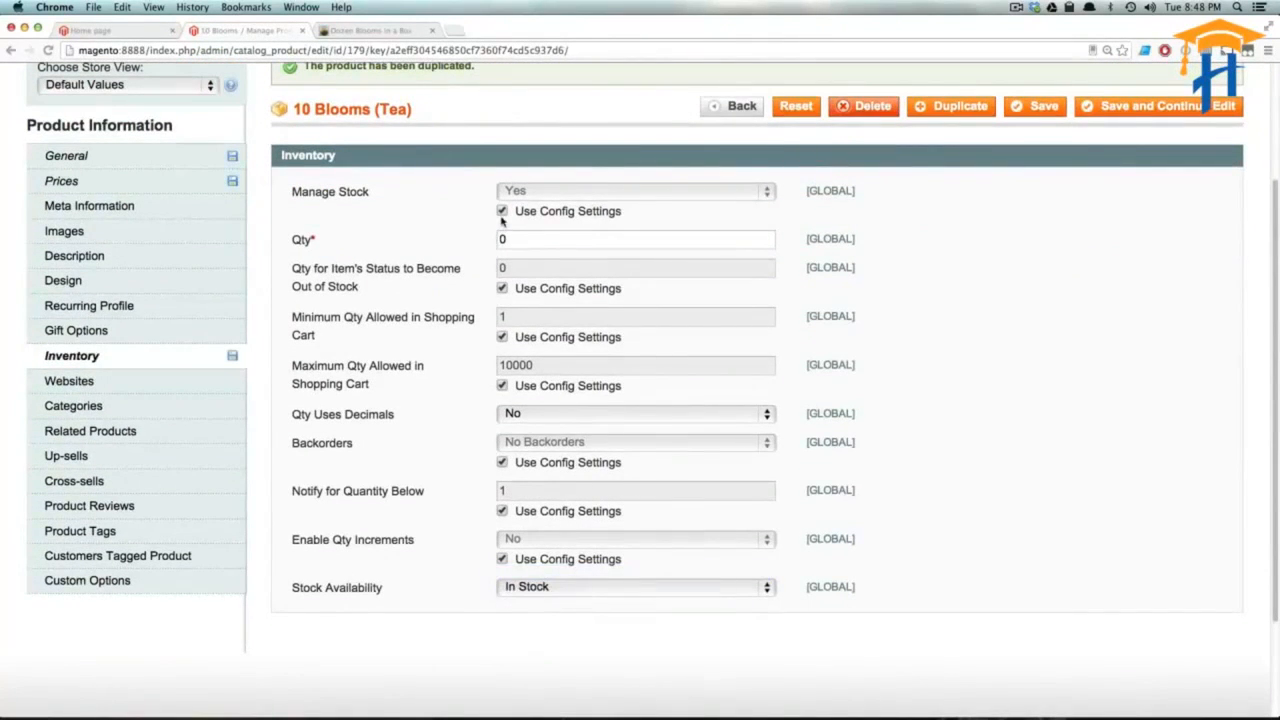
Override the config setting to set Manage Stock to No for the 20 Blooms product, and save the product.
left_click(502, 211)
left_click(530, 191)
left_click(535, 210)
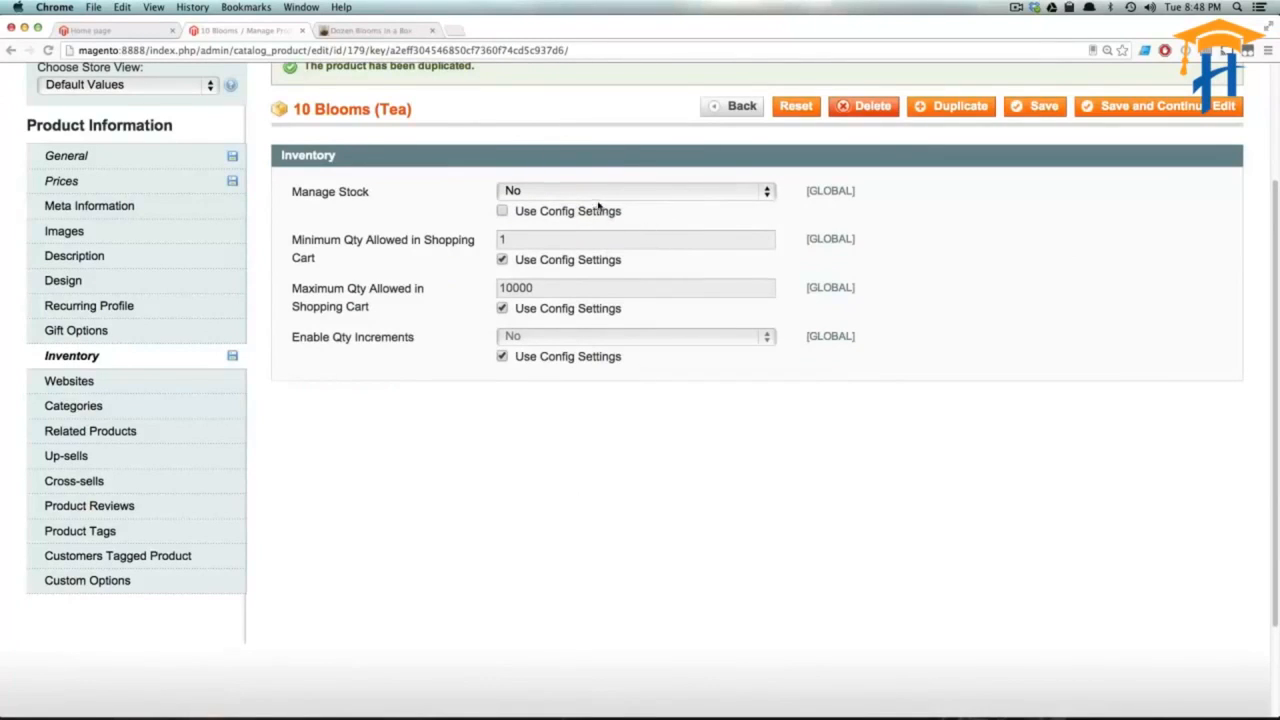
left_click(1042, 110)
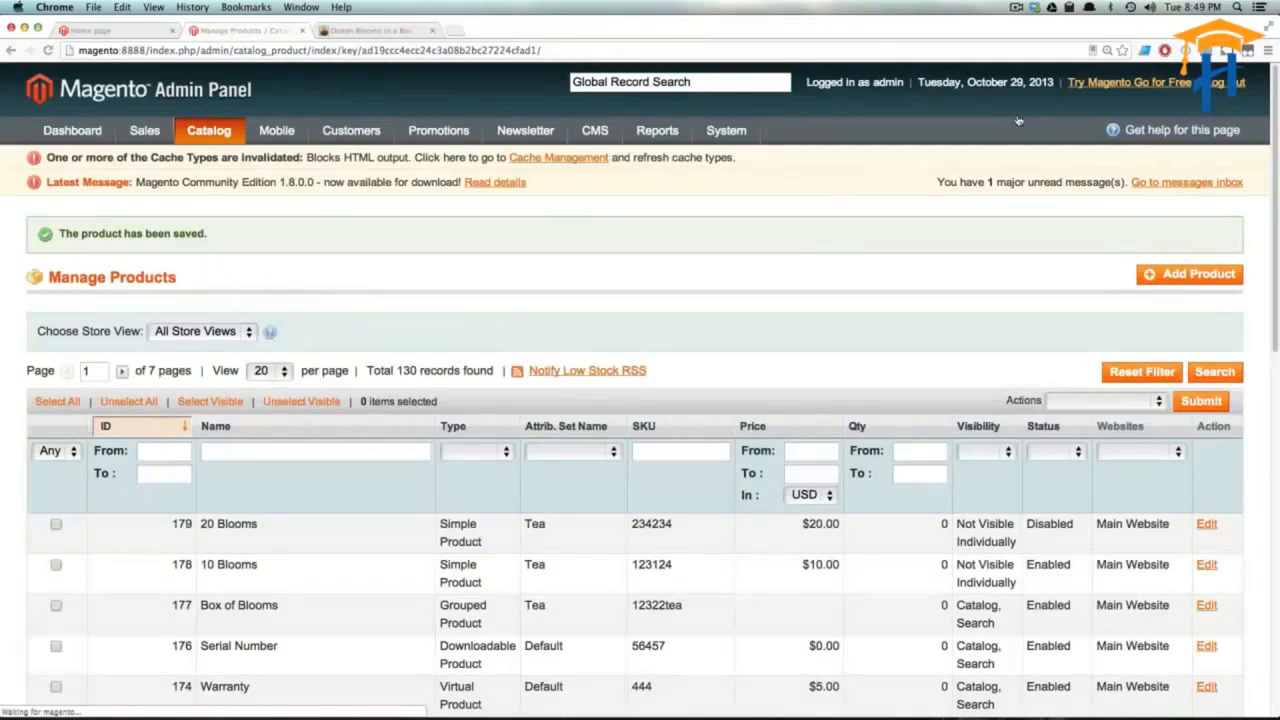
Duplicate the 20 Blooms product and rename the copy 30 Blooms.
left_click(400, 544)
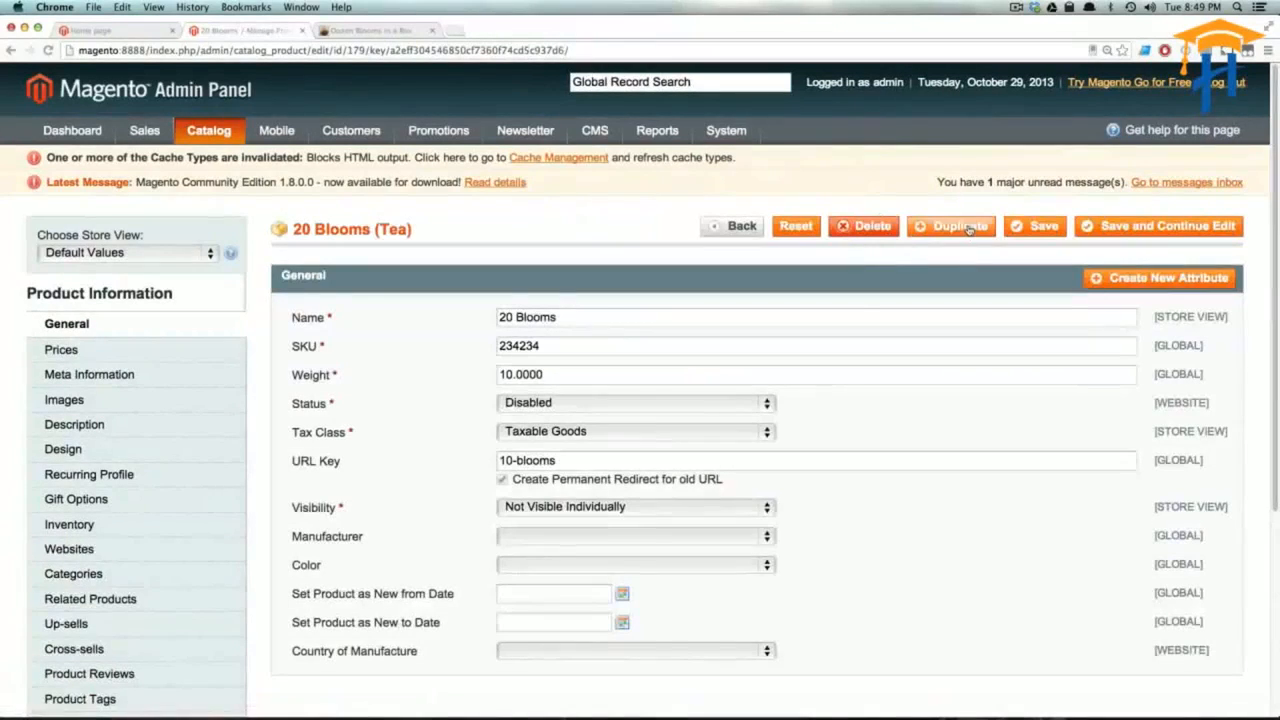
left_click(960, 226)
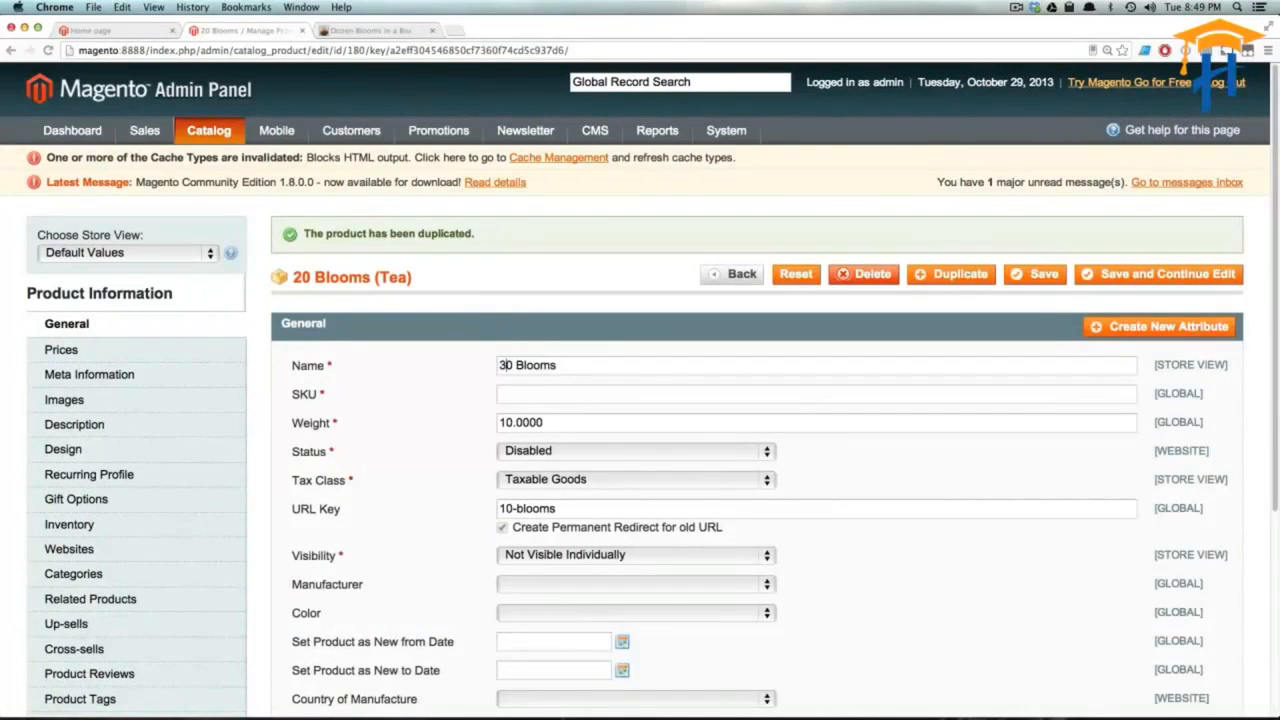
scroll(530, 442, "down", 2)
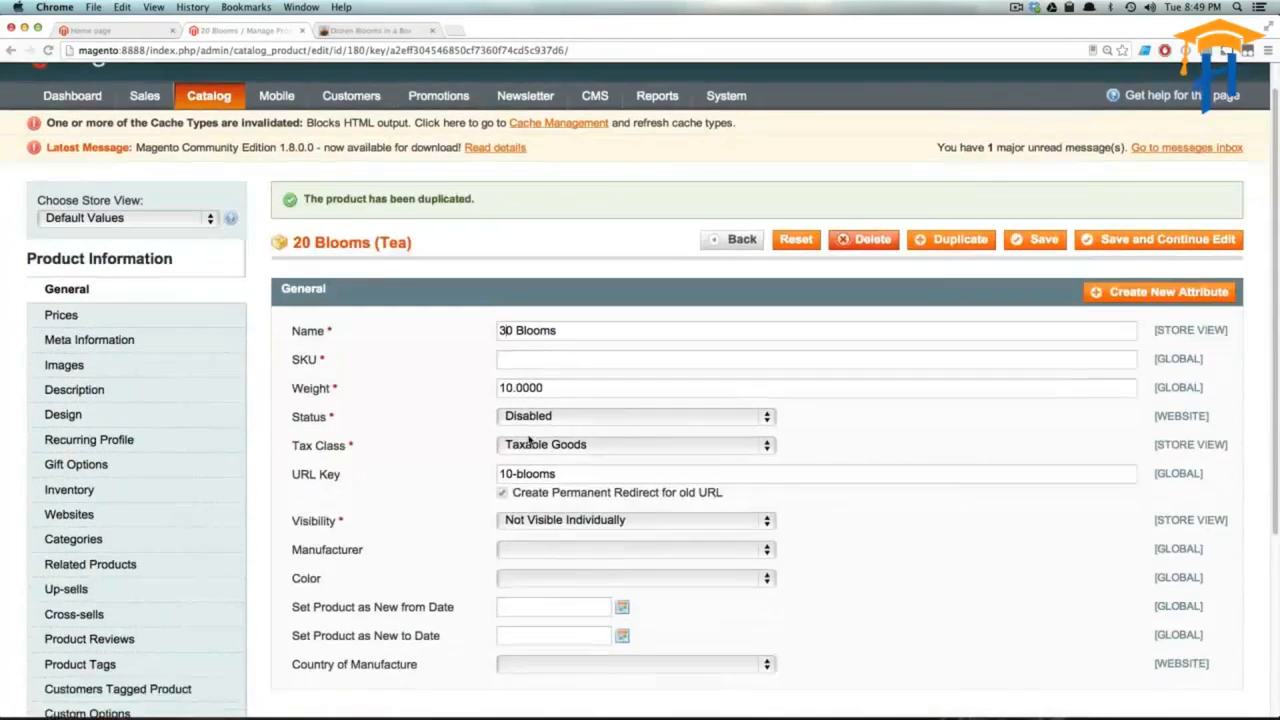
left_click_drag(507, 356, 509, 348)
left_click(507, 350)
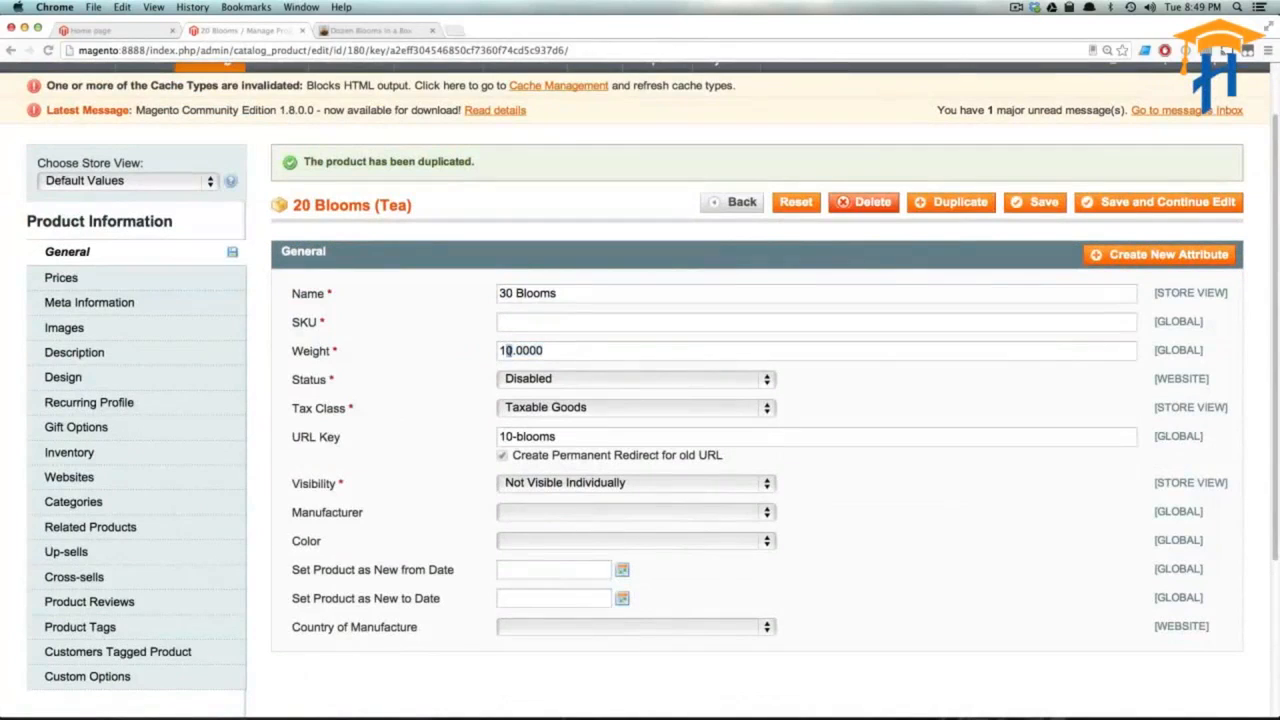
Set the 30 Blooms product's weight to 12 and its price to 30.00 USD.
left_click(170, 285)
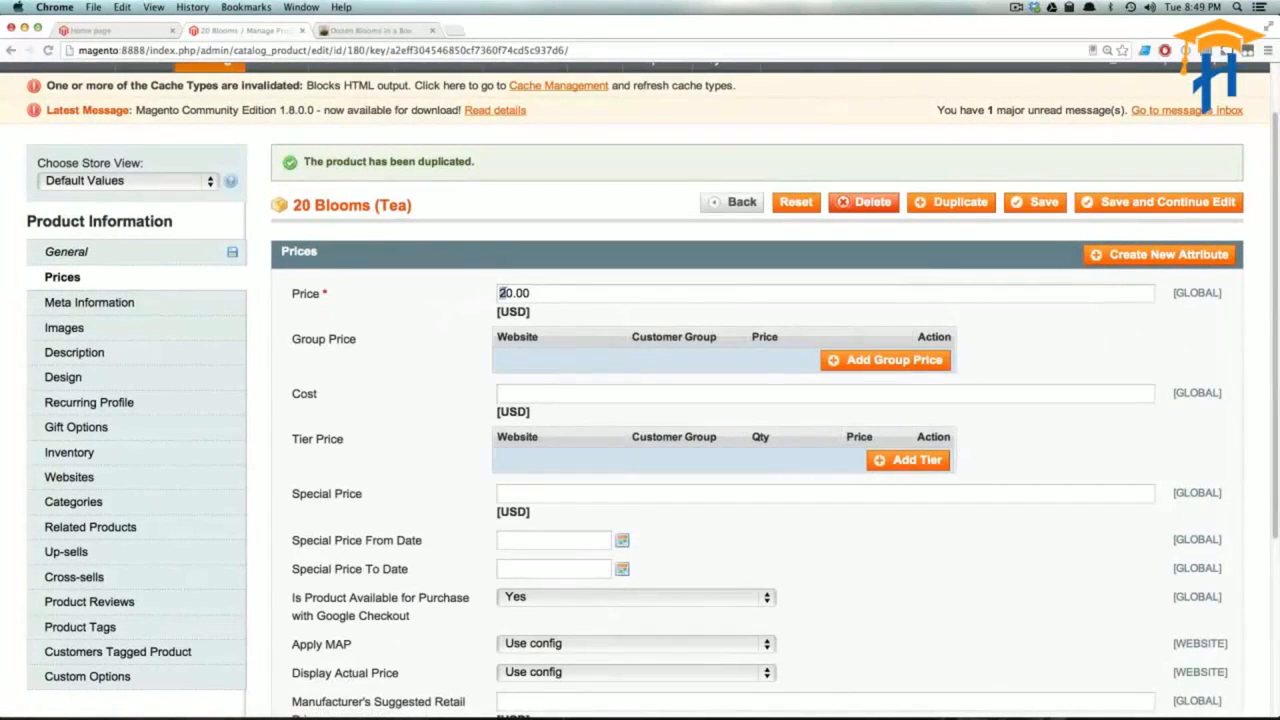
Override the inventory config setting to set Manage Stock to No for 30 Blooms, and set its stock availability to In Stock.
left_click(150, 466)
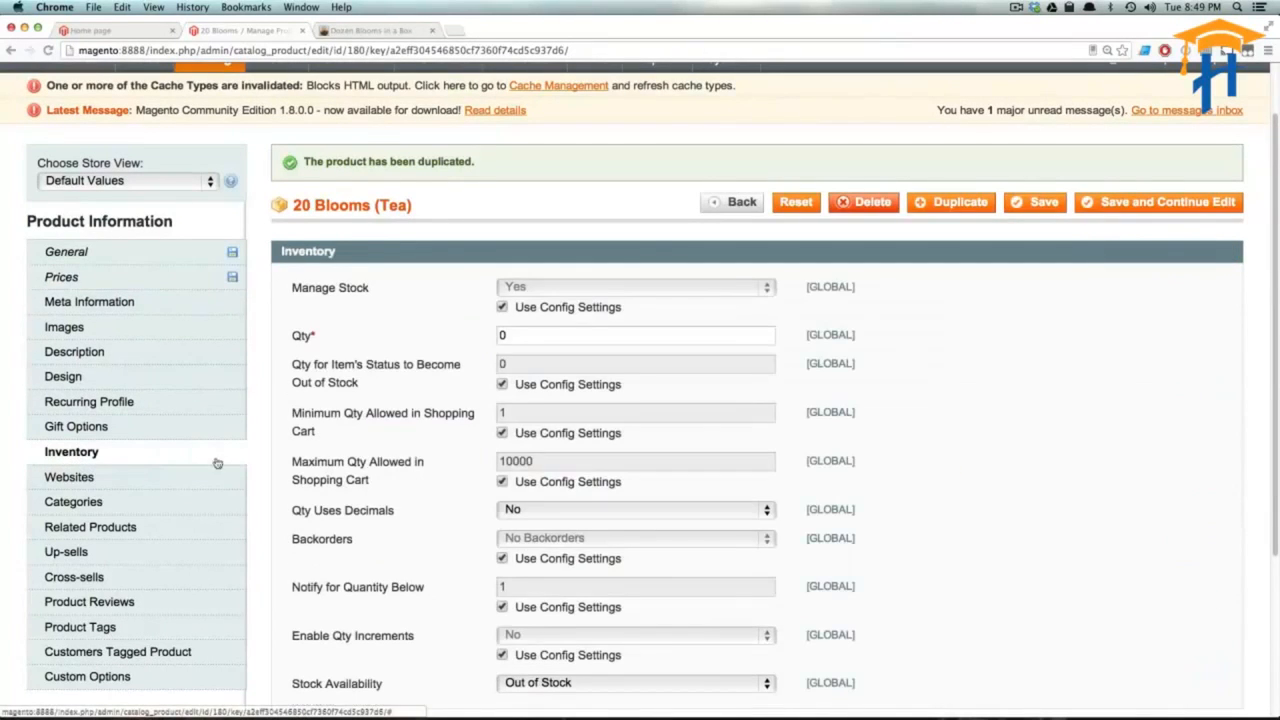
left_click(503, 308)
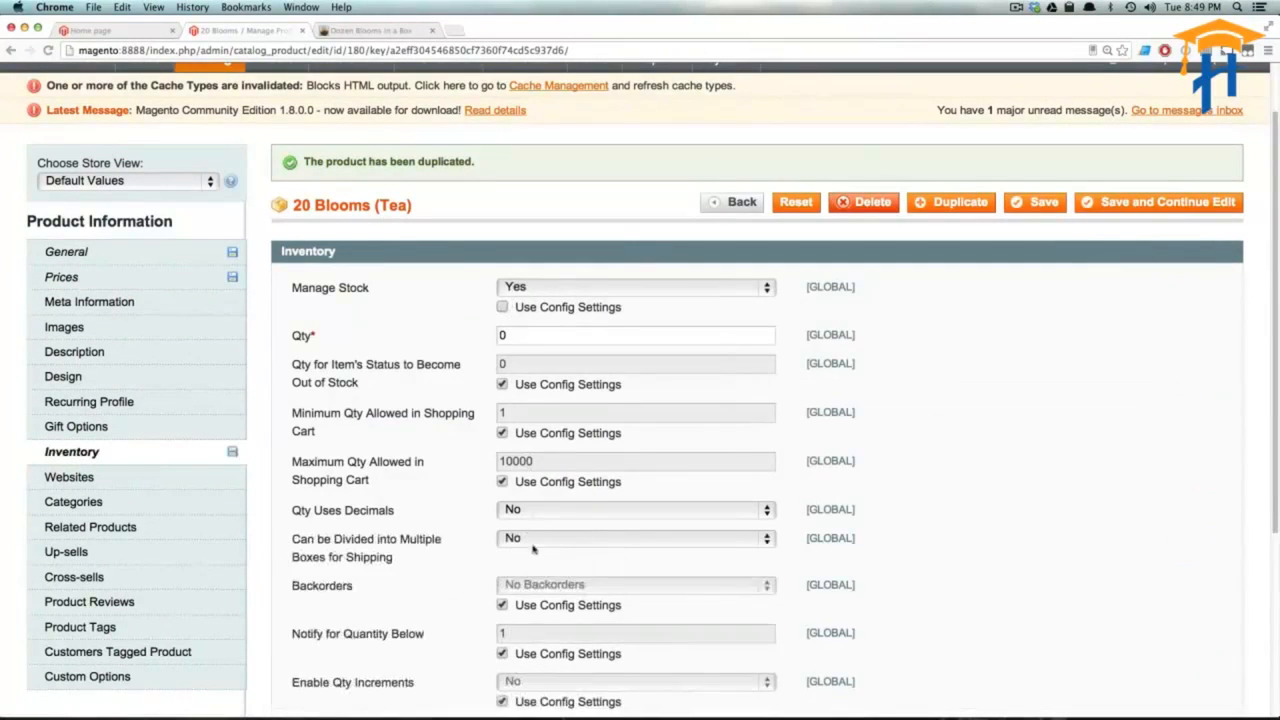
scroll(540, 598, "down", 5)
left_click(600, 473)
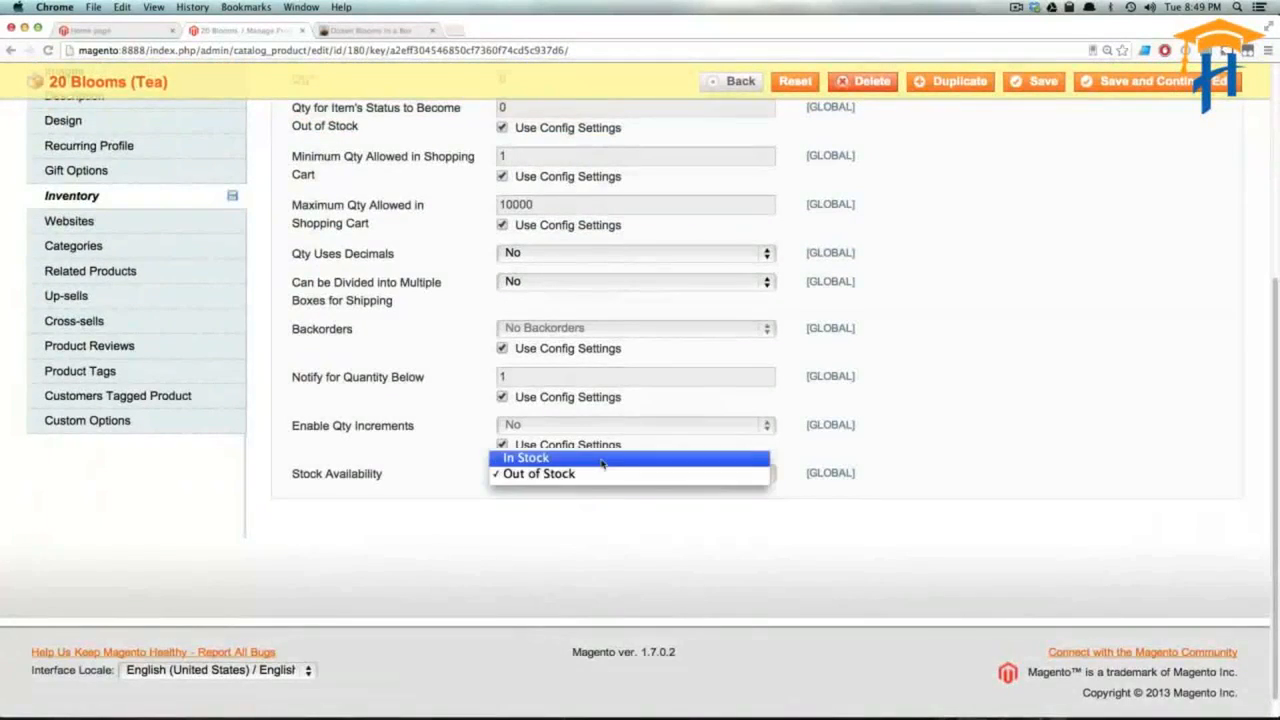
left_click(590, 457)
scroll(560, 420, "up", 5)
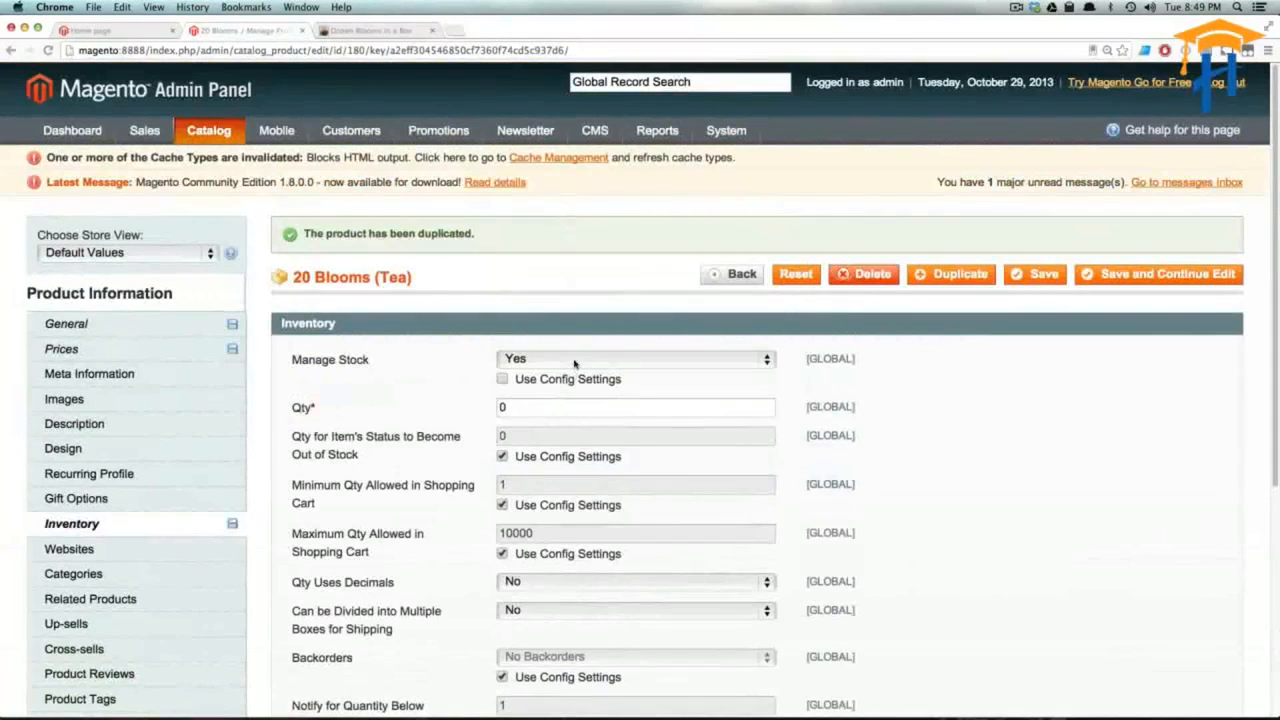
left_click(575, 360)
left_click(575, 374)
Enter 12312312 as the required SKU of the 30 Blooms product and save the product.
left_click(1046, 284)
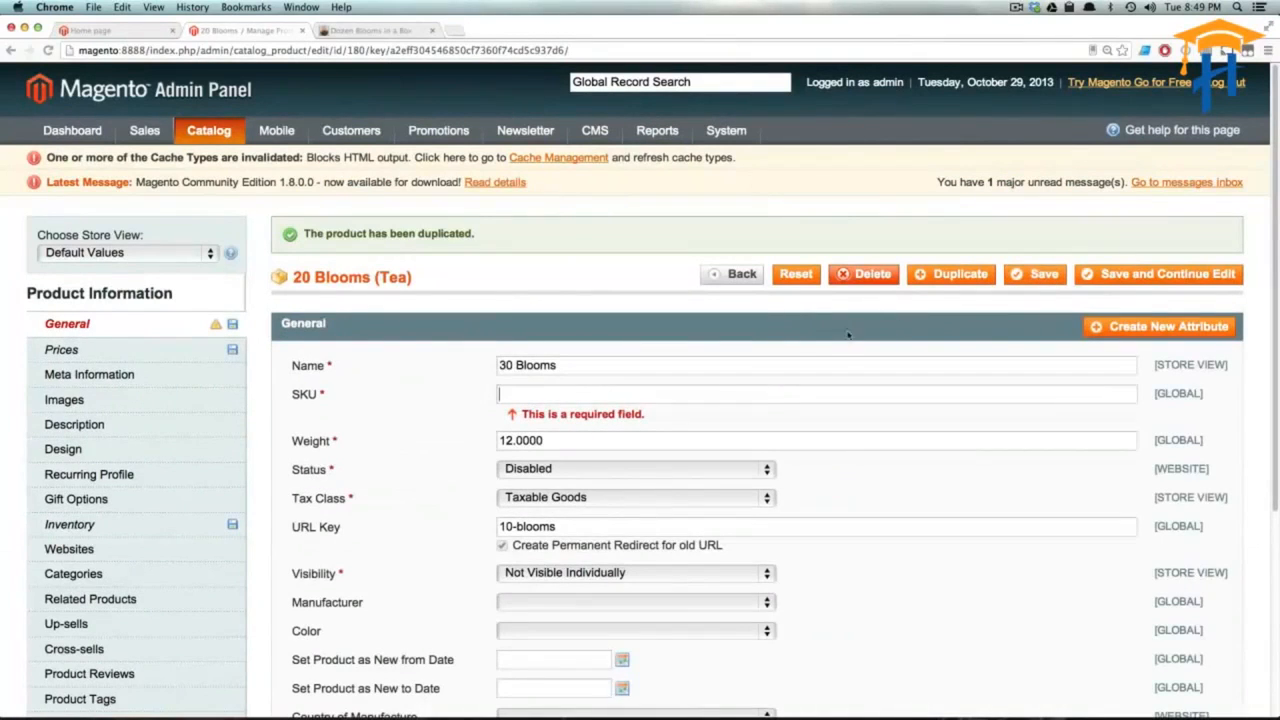
type("12312312")
left_click(1040, 274)
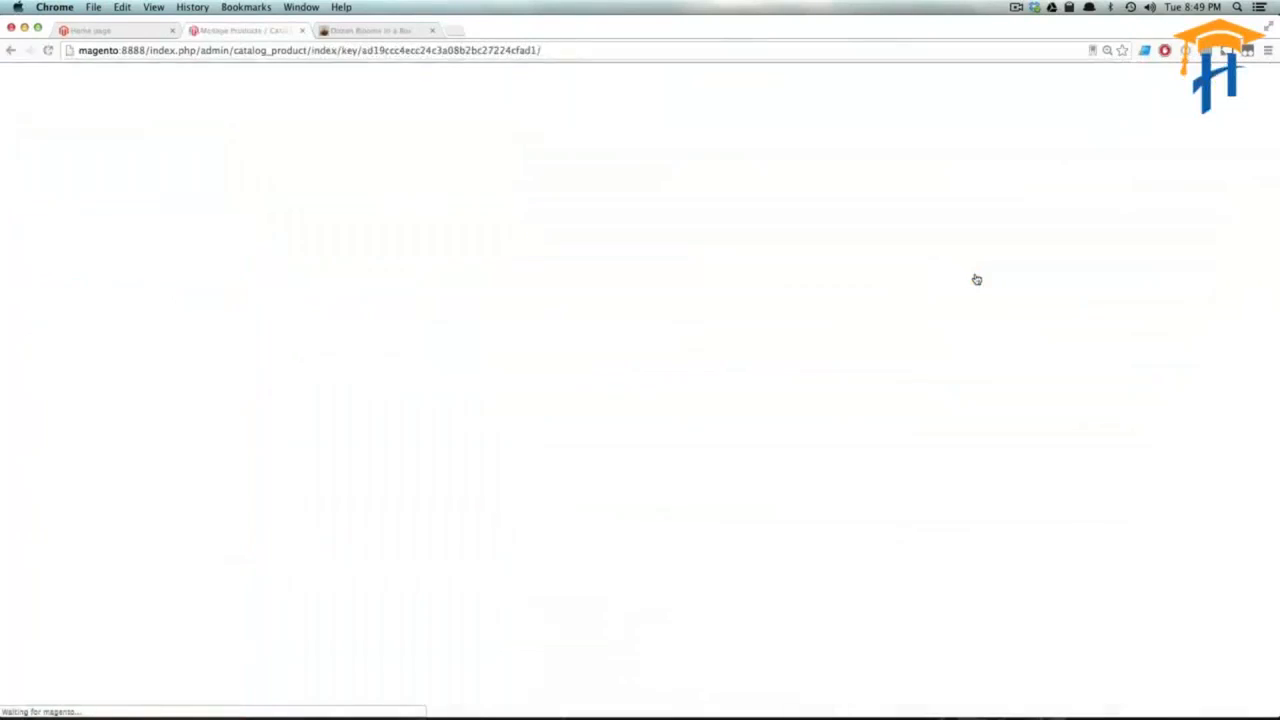
Open the associated products of the Box of Blooms grouped product and filter them by the name blooms.
scroll(197, 558, "down", 2)
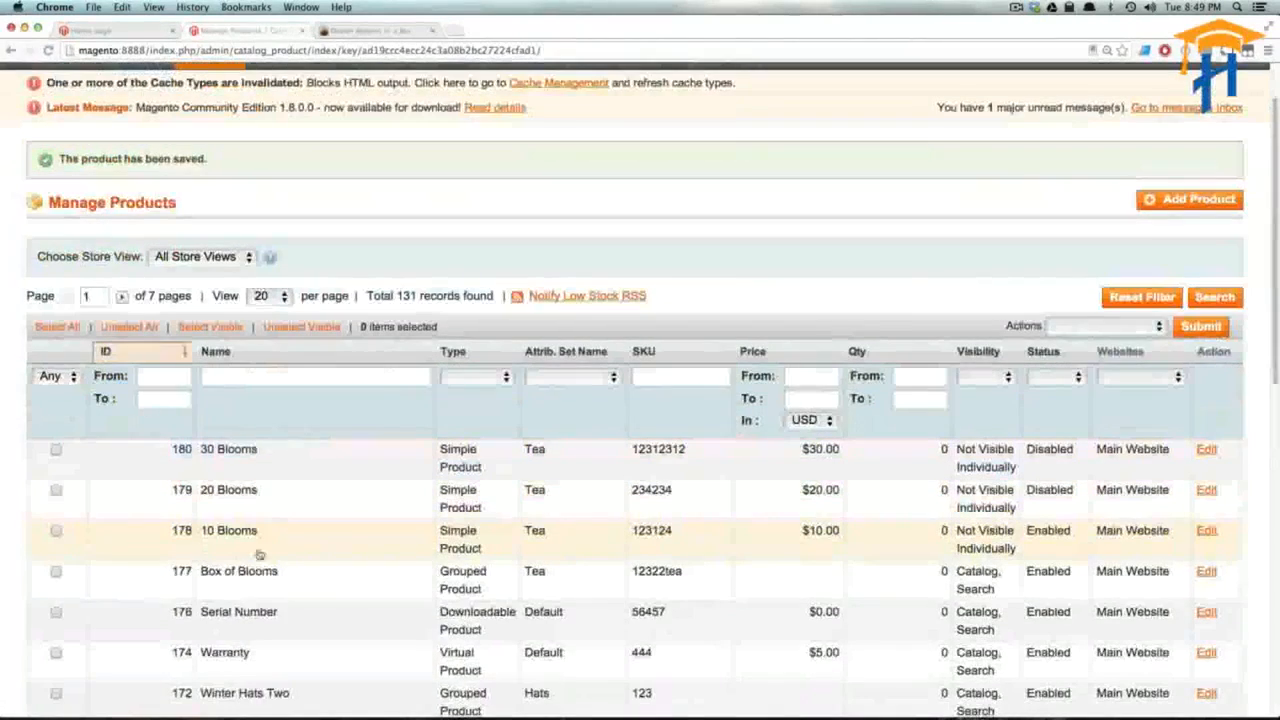
left_click(342, 589)
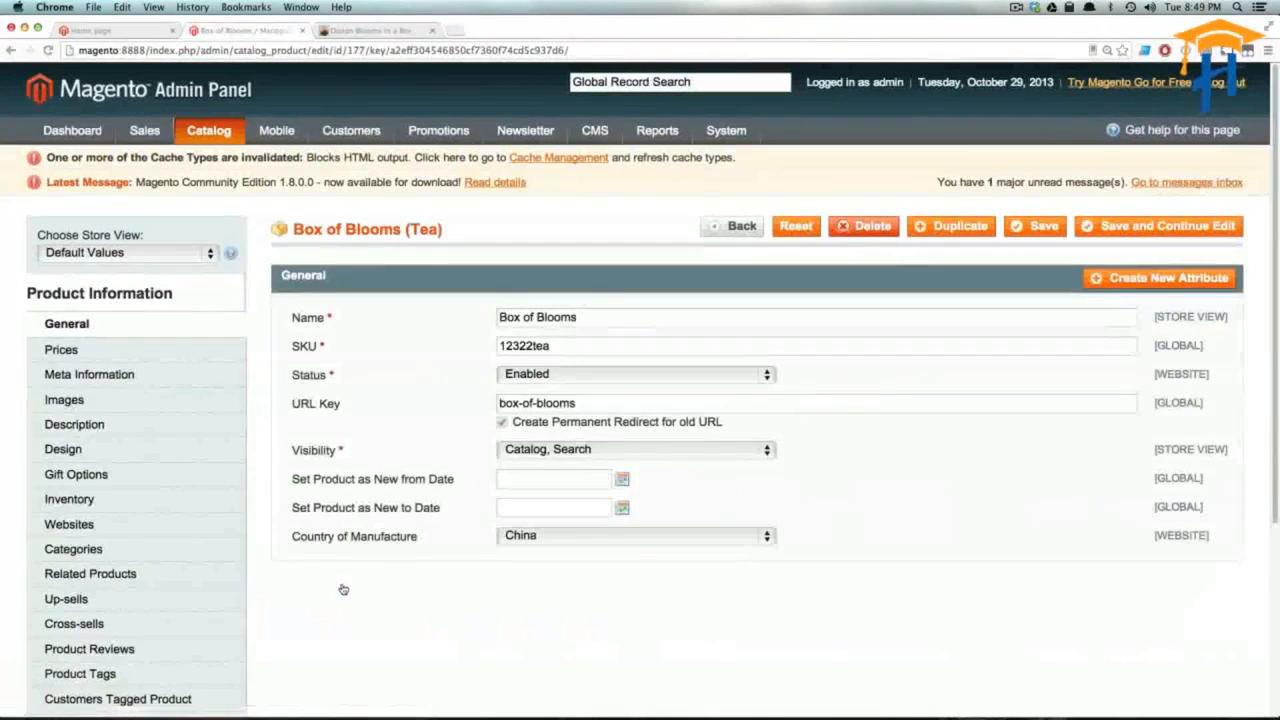
scroll(342, 589, "down", 5)
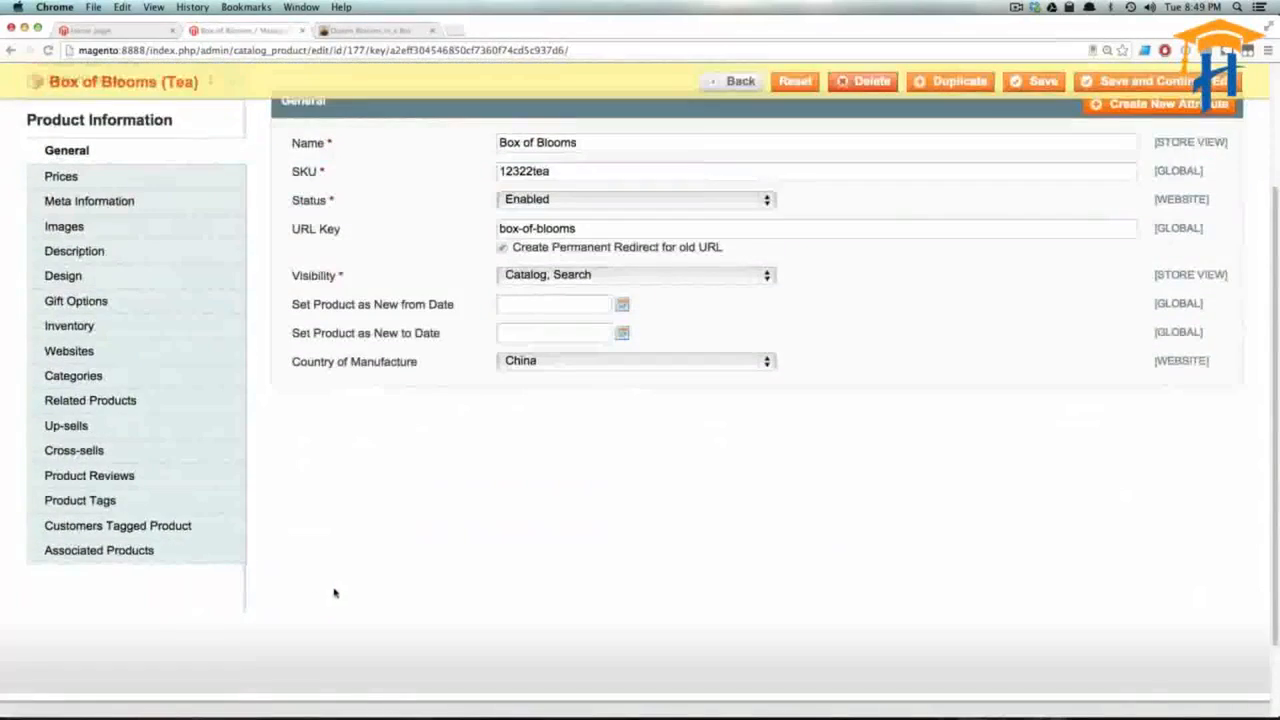
left_click(198, 557)
scroll(454, 486, "up", 5)
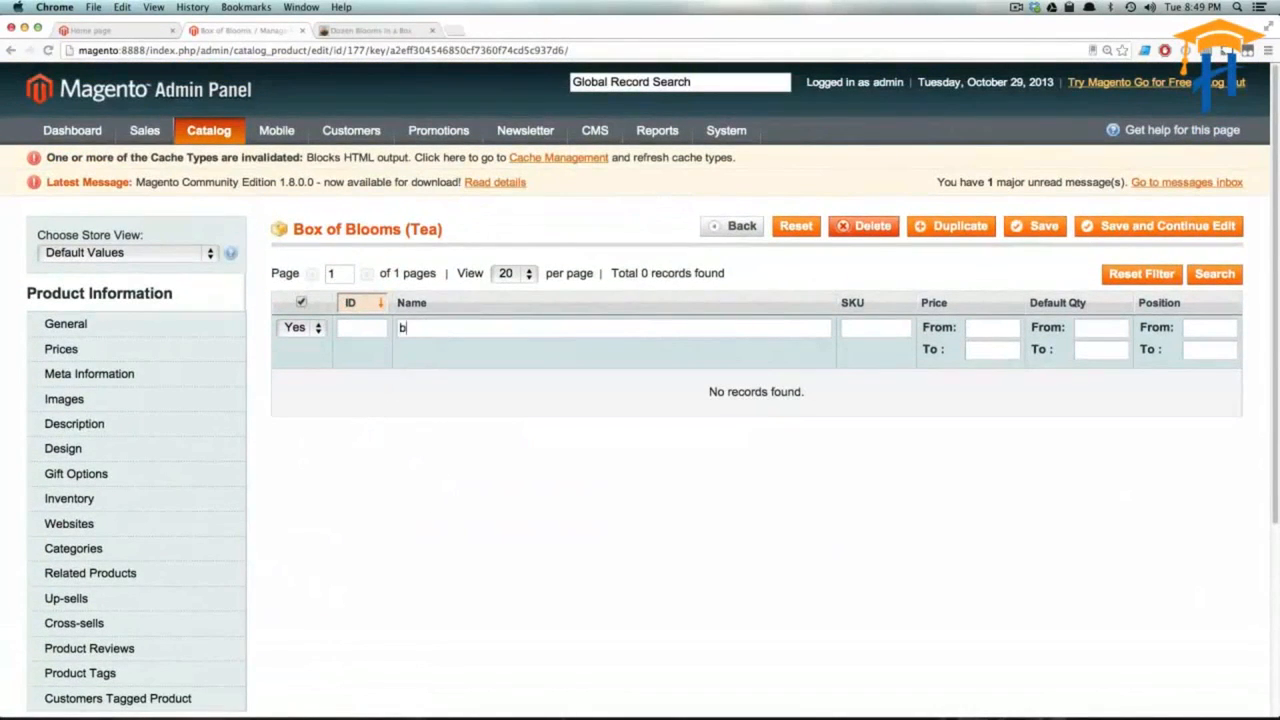
type("oms")
key("Return")
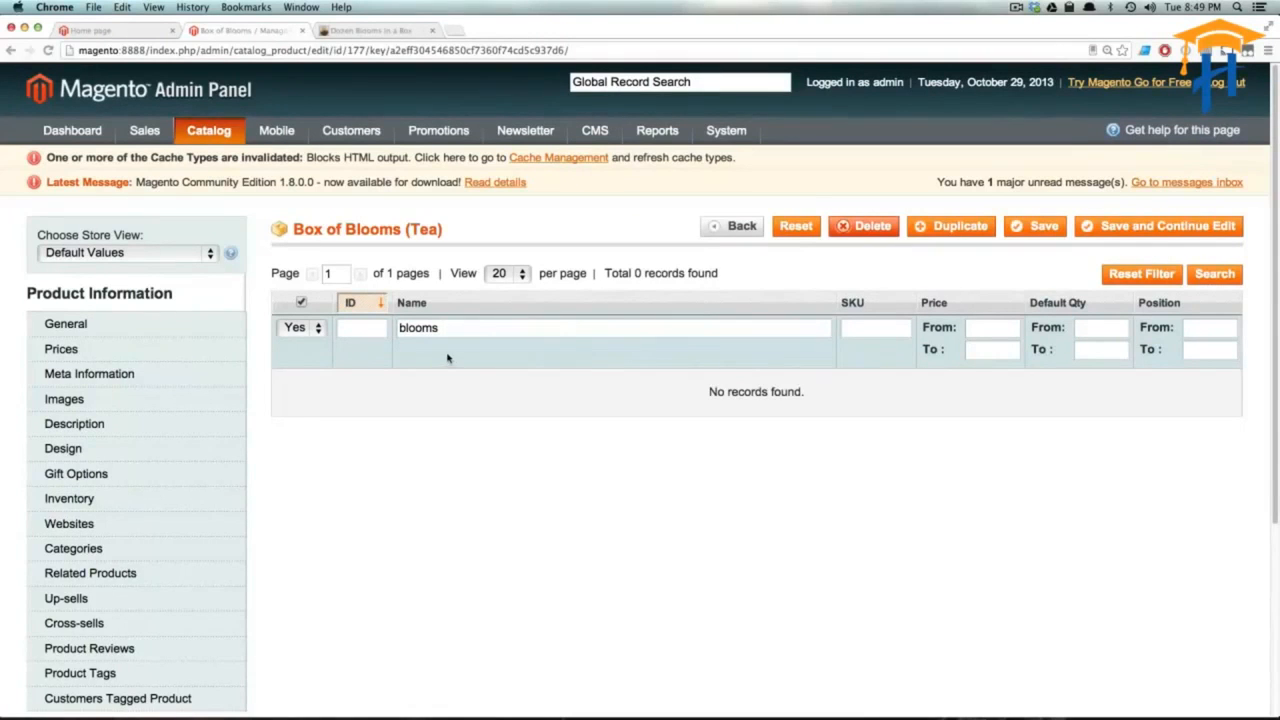
Widen the associated products filter from selected ones to Any and repeat the search for blooms.
left_click(297, 331)
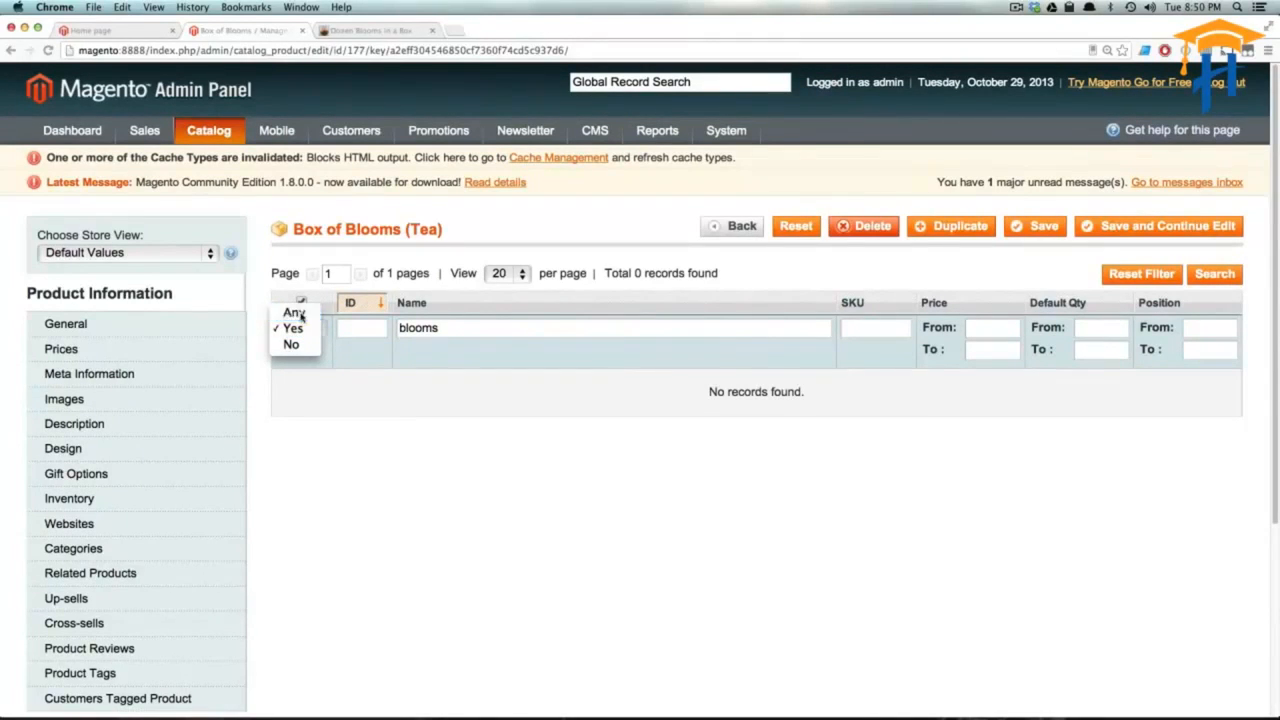
left_click(296, 313)
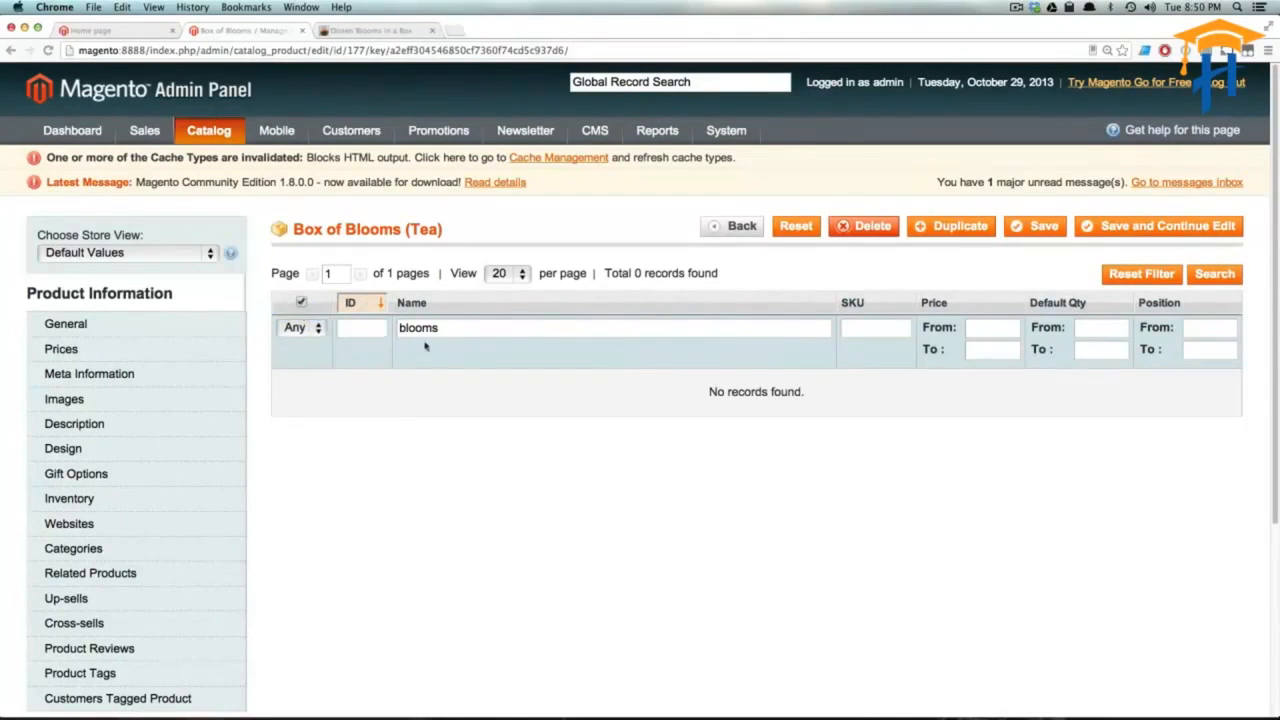
left_click(320, 330)
left_click(401, 336)
key("Return")
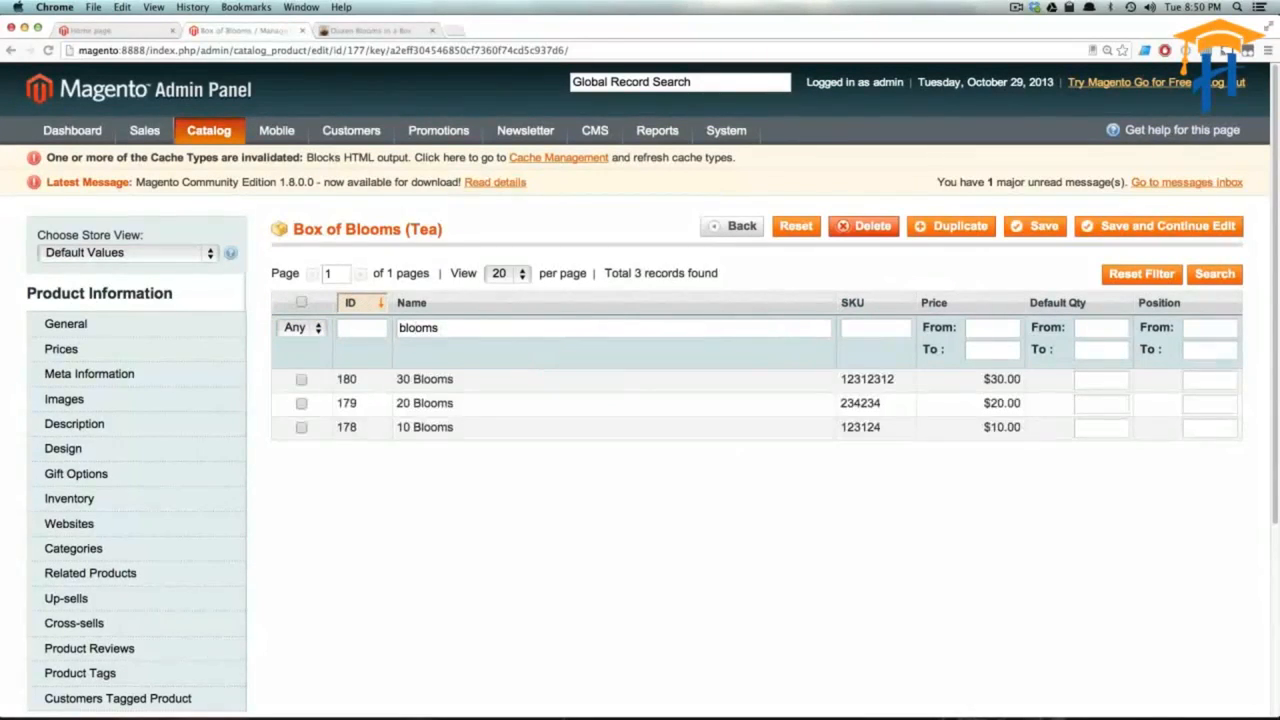
Associate the 30 Blooms, 20 Blooms and 10 Blooms products with Box of Blooms and save the grouped product.
left_click(301, 379)
left_click(301, 404)
left_click(301, 428)
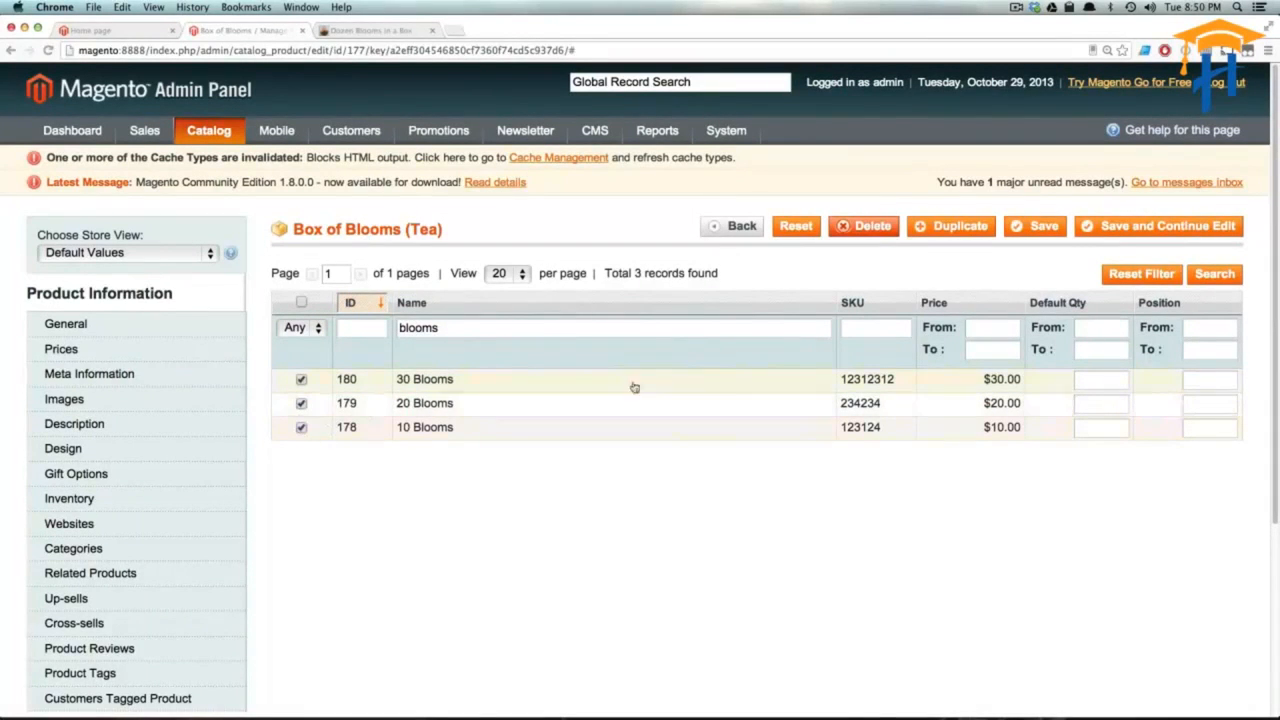
left_click(1055, 236)
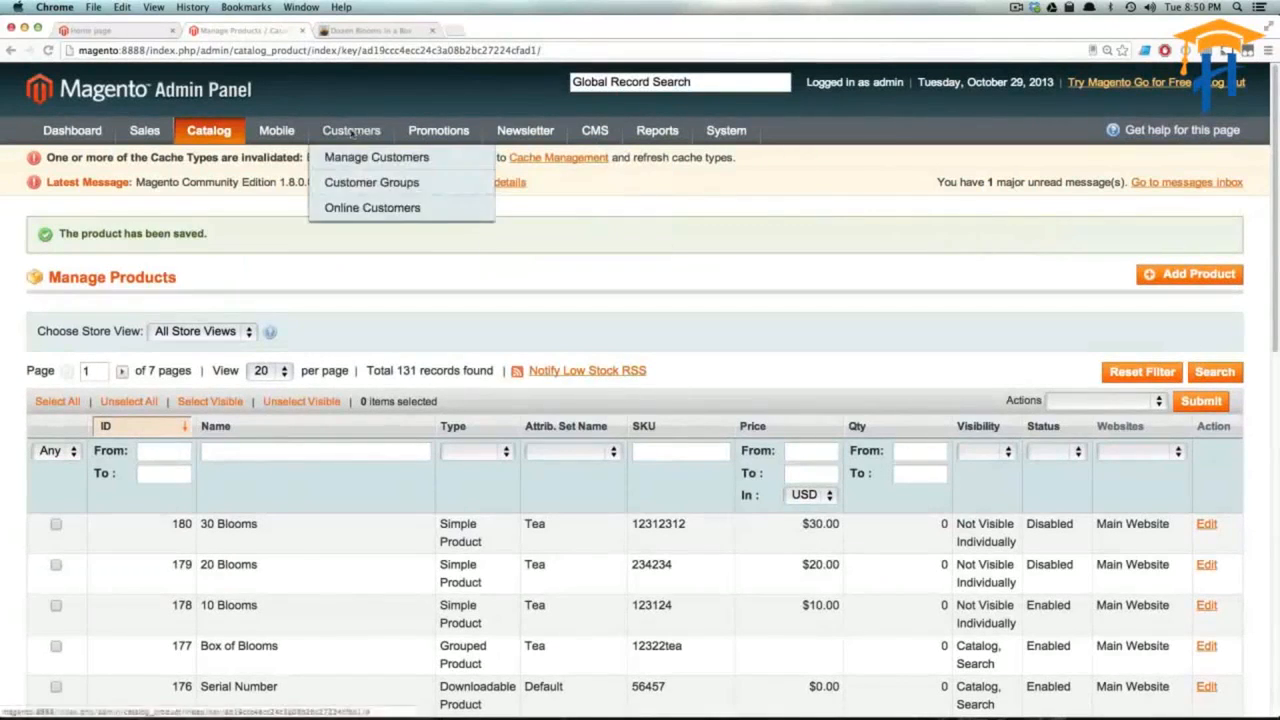
Switch to the storefront, open the Hats category under Apparel, and check the Box of Blooms listing and its starting price.
left_click(134, 31)
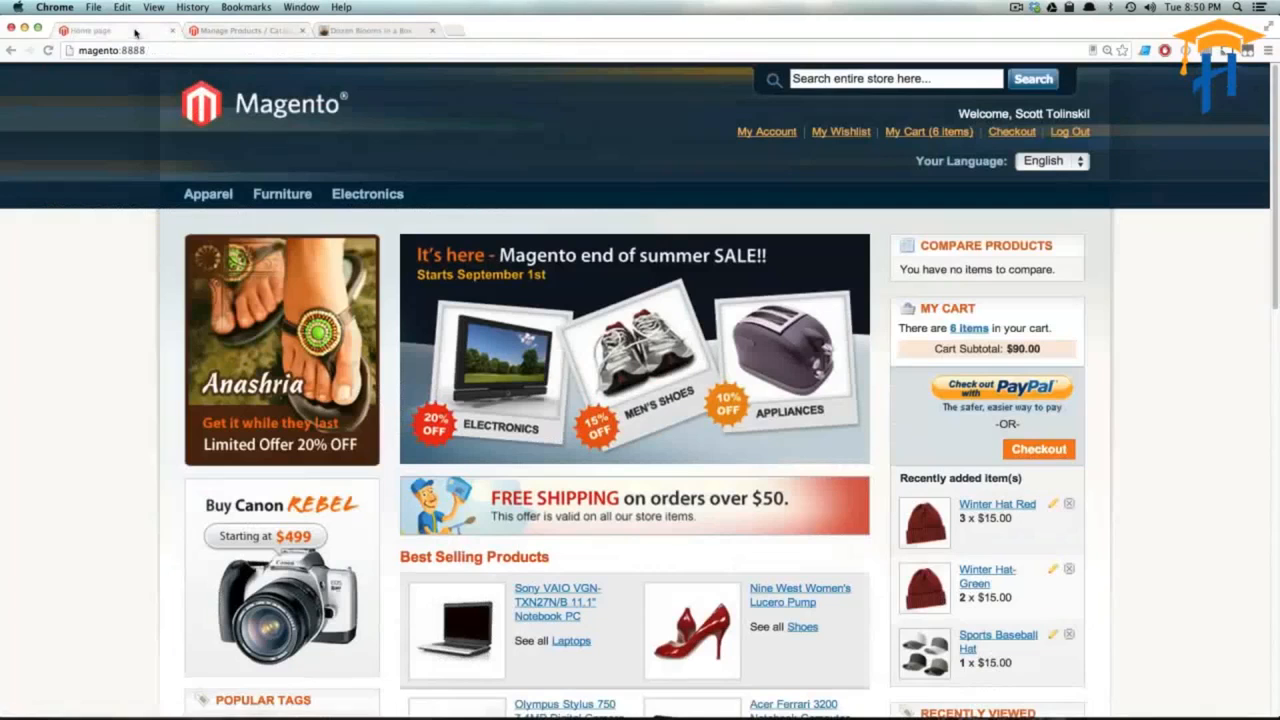
mouse_move(227, 197)
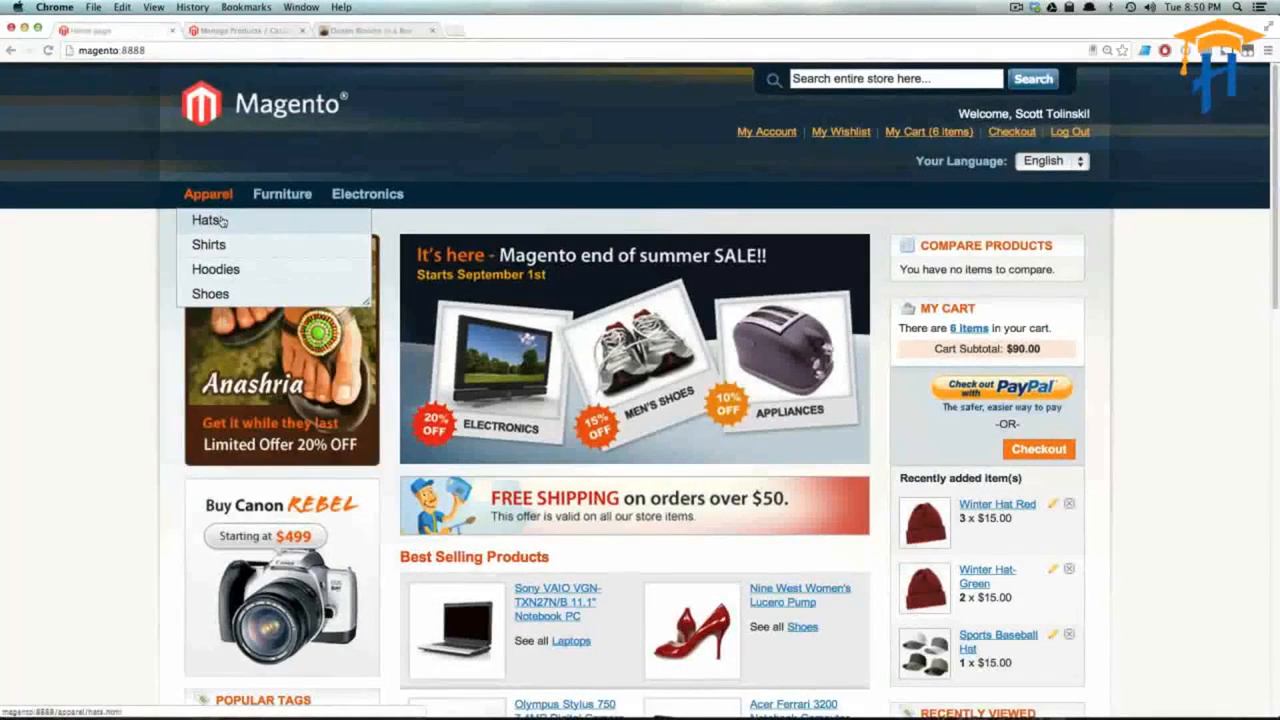
left_click(222, 215)
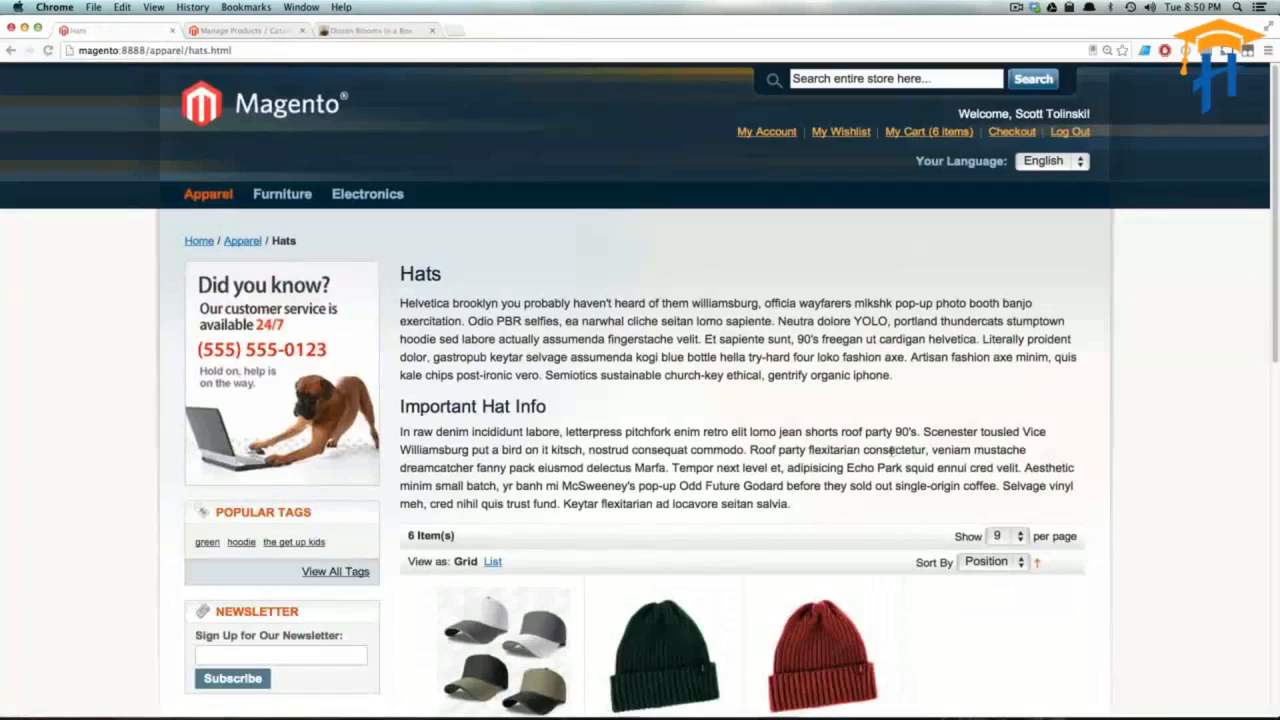
scroll(878, 452, "down", 5)
scroll(880, 455, "down", 4)
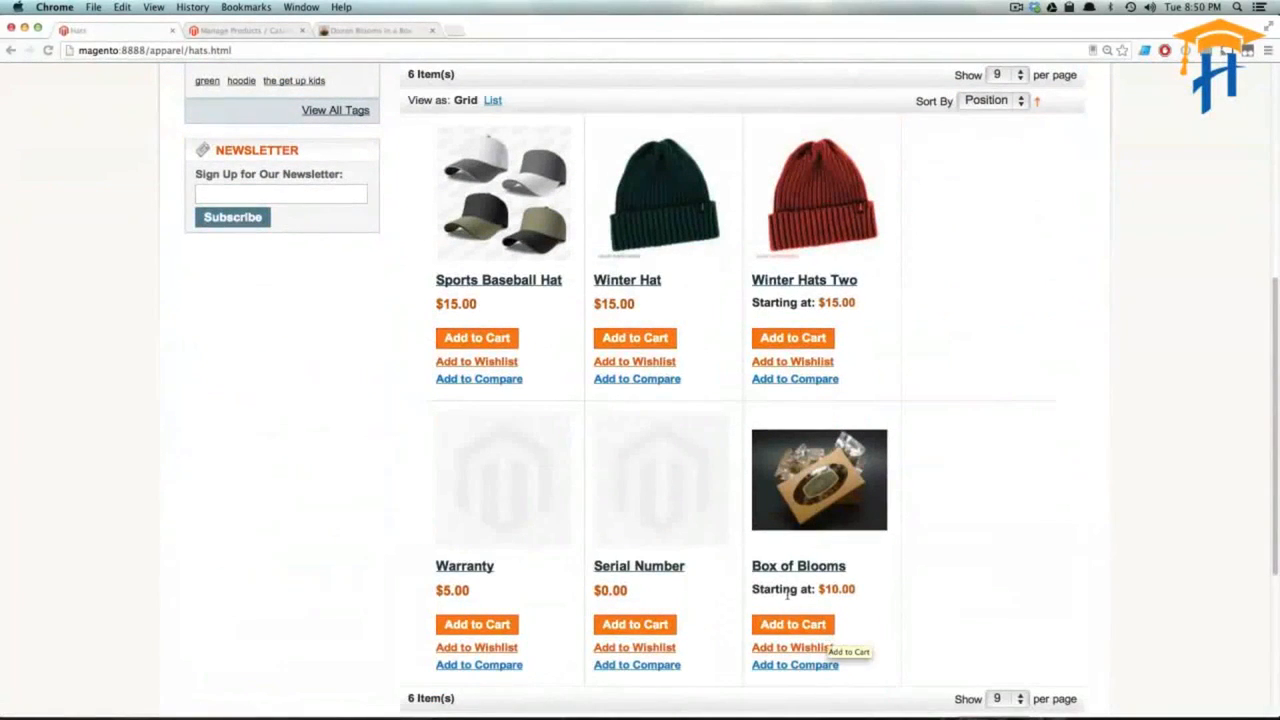
mouse_move(778, 589)
left_mouse_down()
mouse_move(865, 590)
mouse_move(773, 593)
left_mouse_up()
left_click(866, 594)
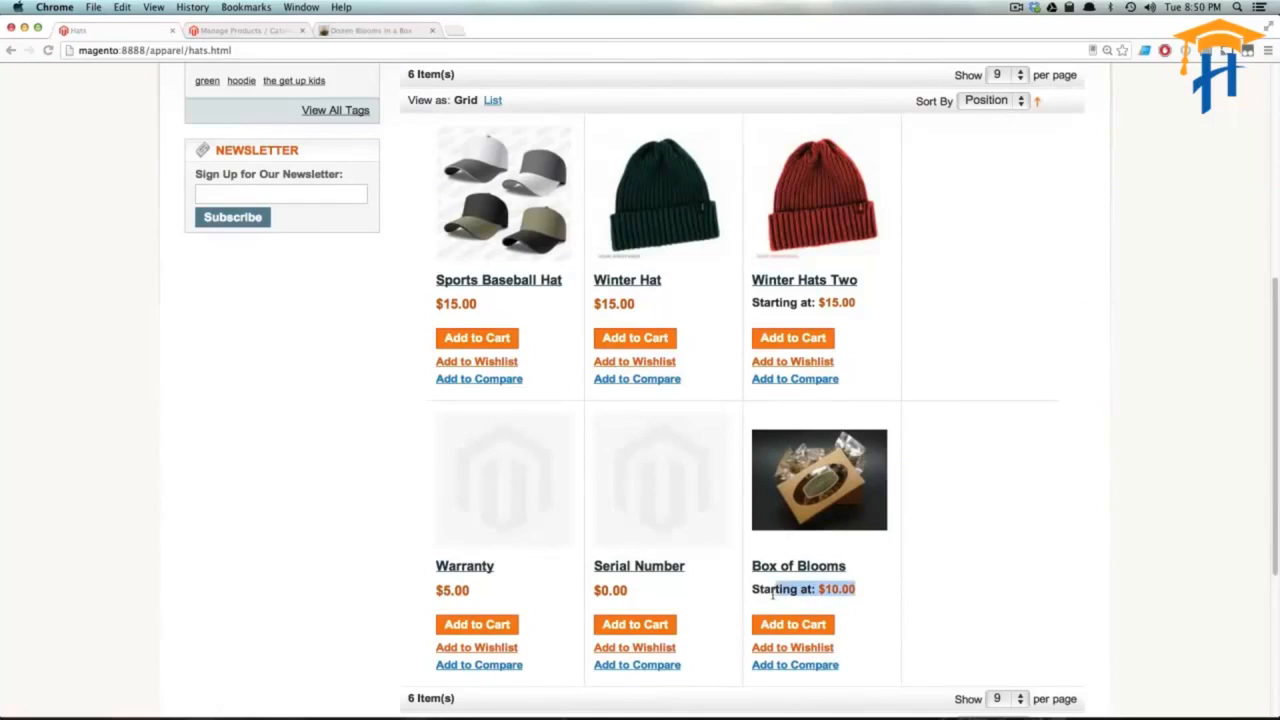
left_click(777, 592)
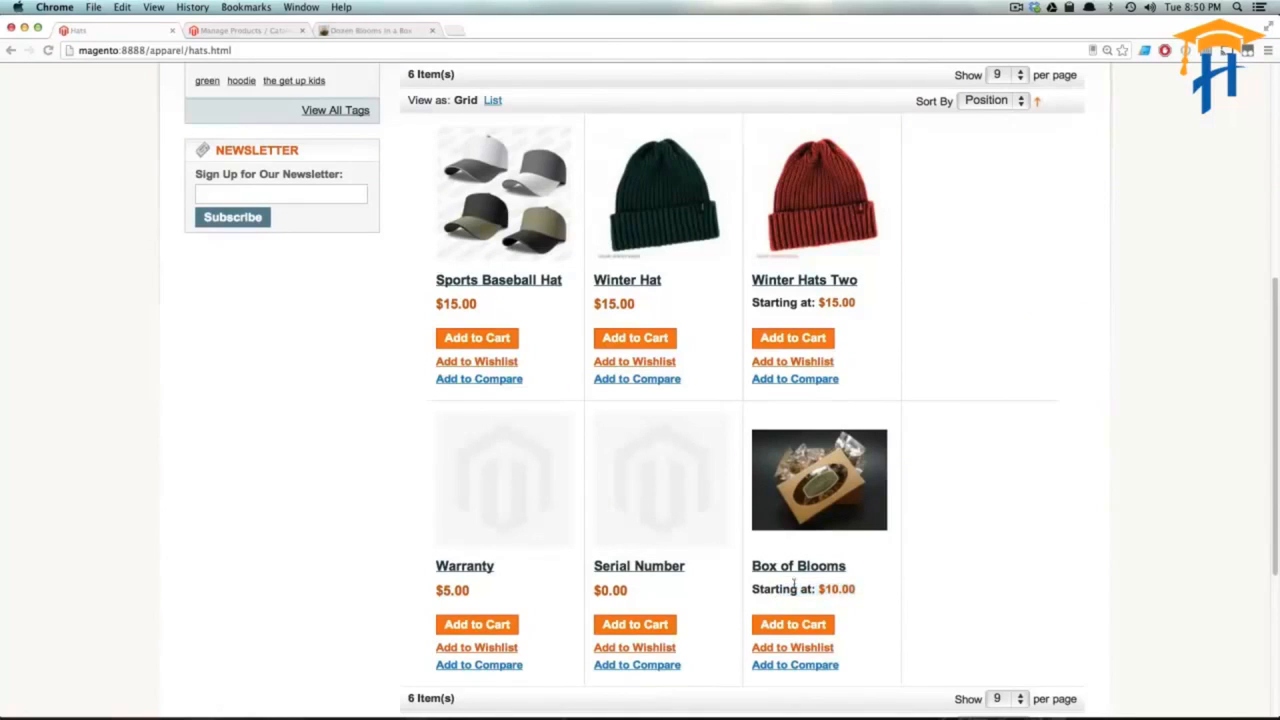
Open the Box of Blooms product page and check which associated products it offers.
left_click(821, 568)
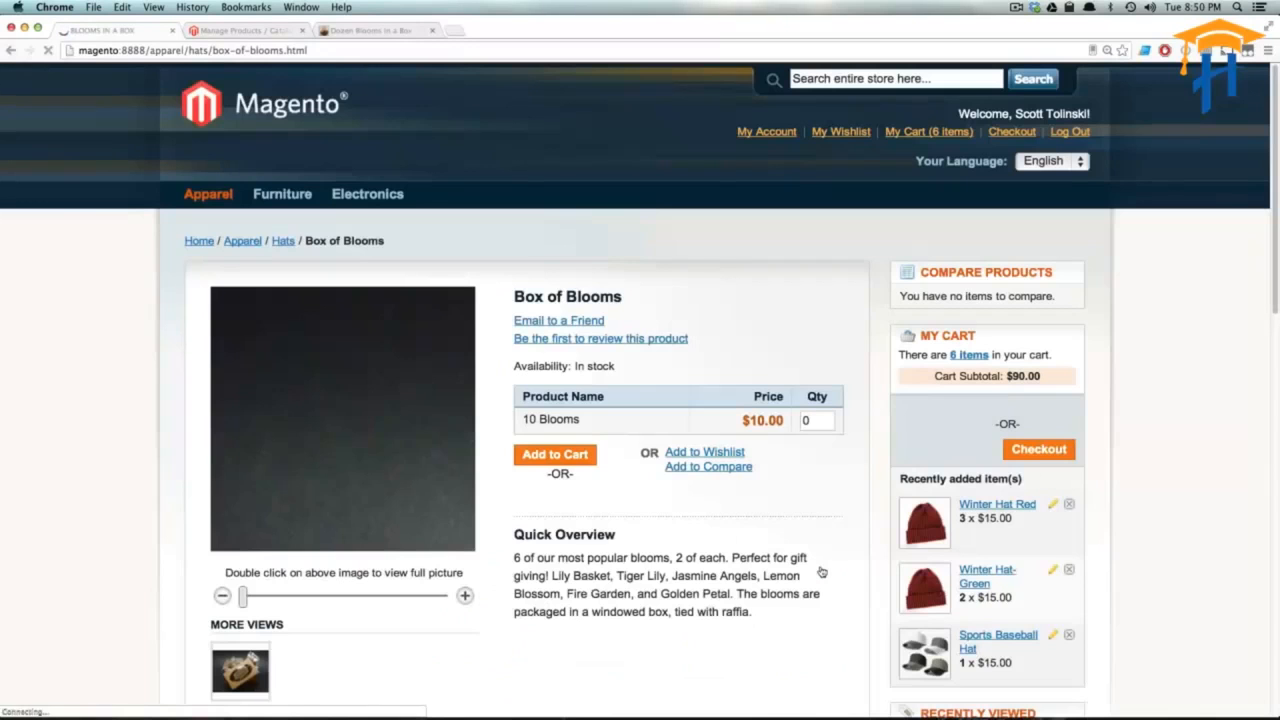
left_click_drag(618, 405, 590, 421)
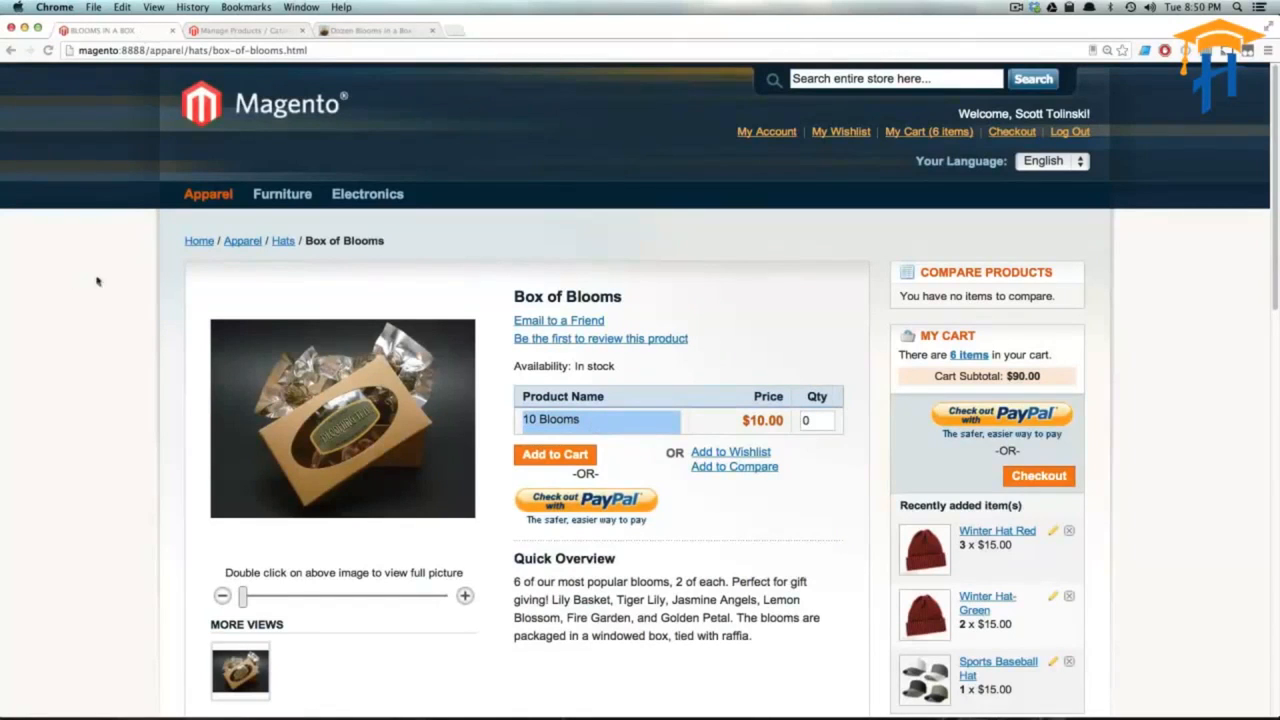
left_click(605, 422)
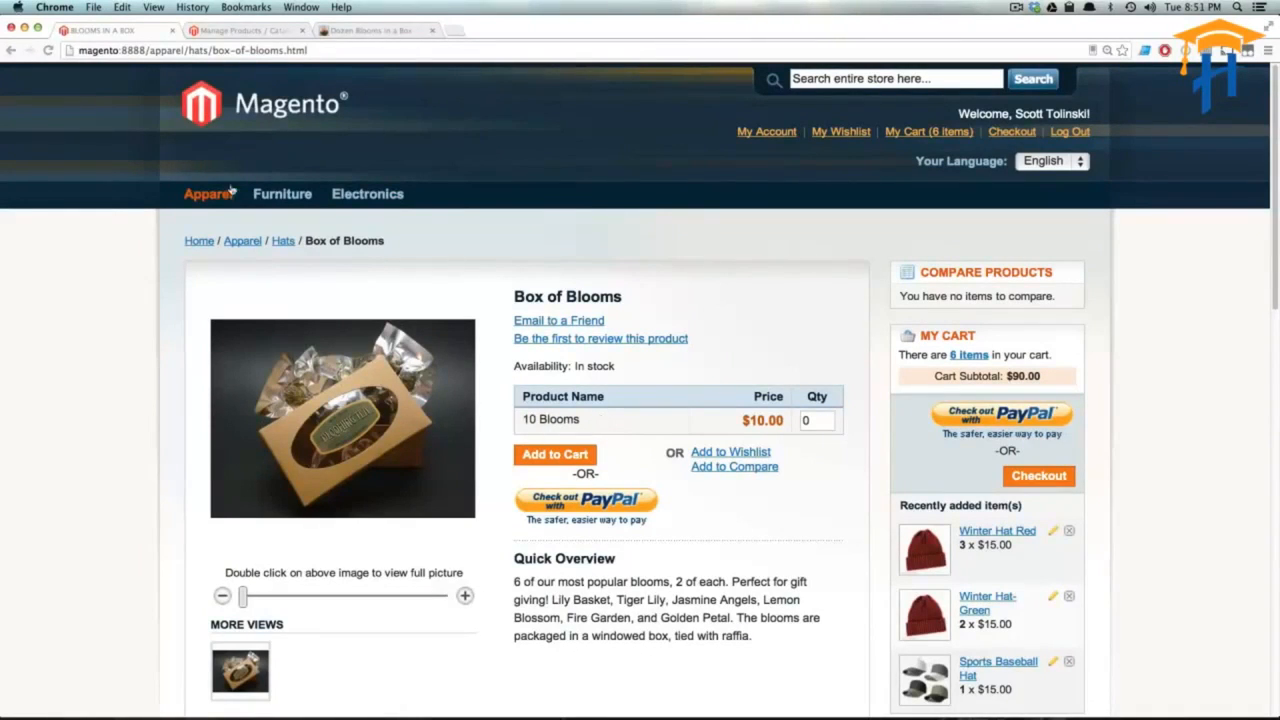
Return to the admin product list, set the 20 Blooms product's status to Enabled, and save it.
left_click(224, 36)
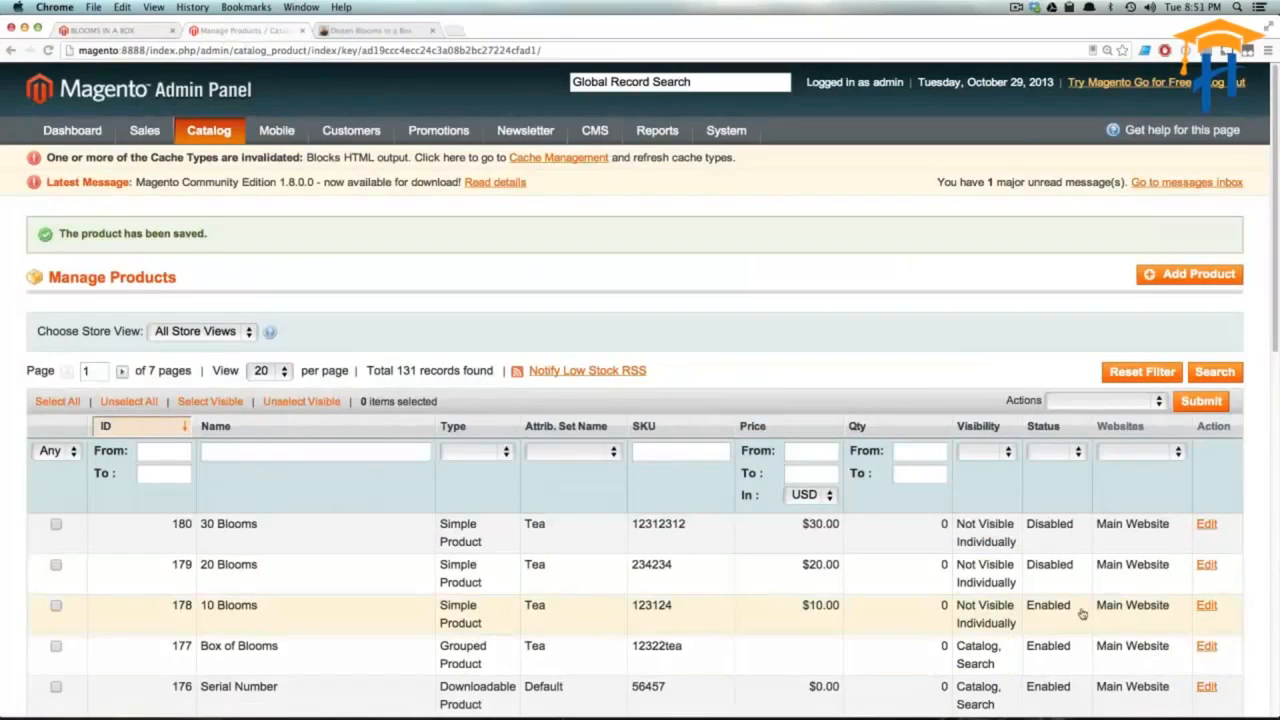
scroll(967, 432, "down", 2)
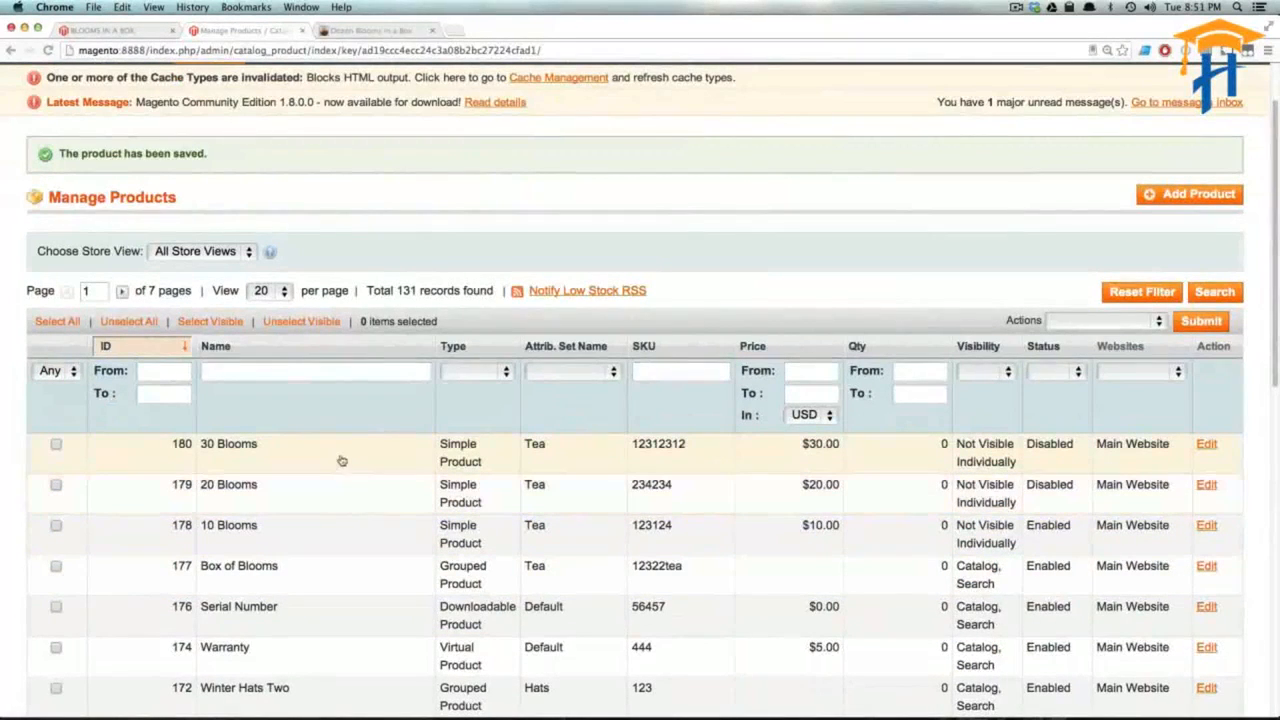
left_click(1058, 490)
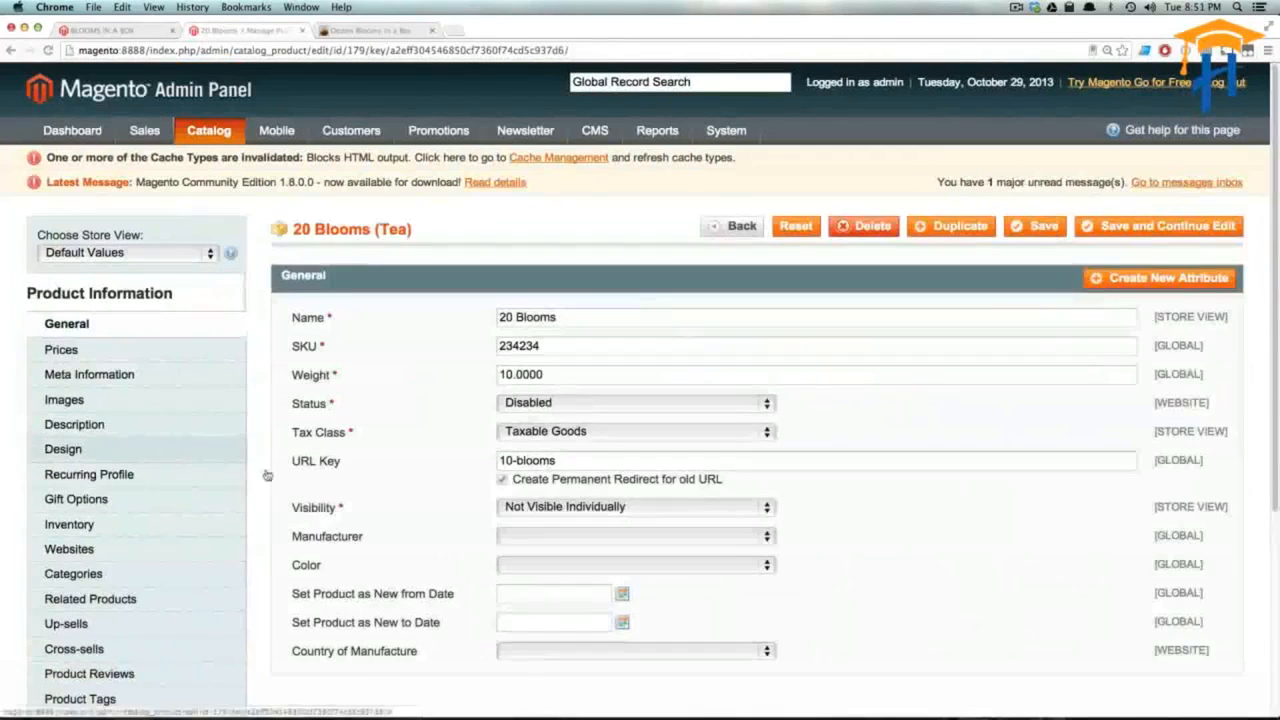
left_click(518, 400)
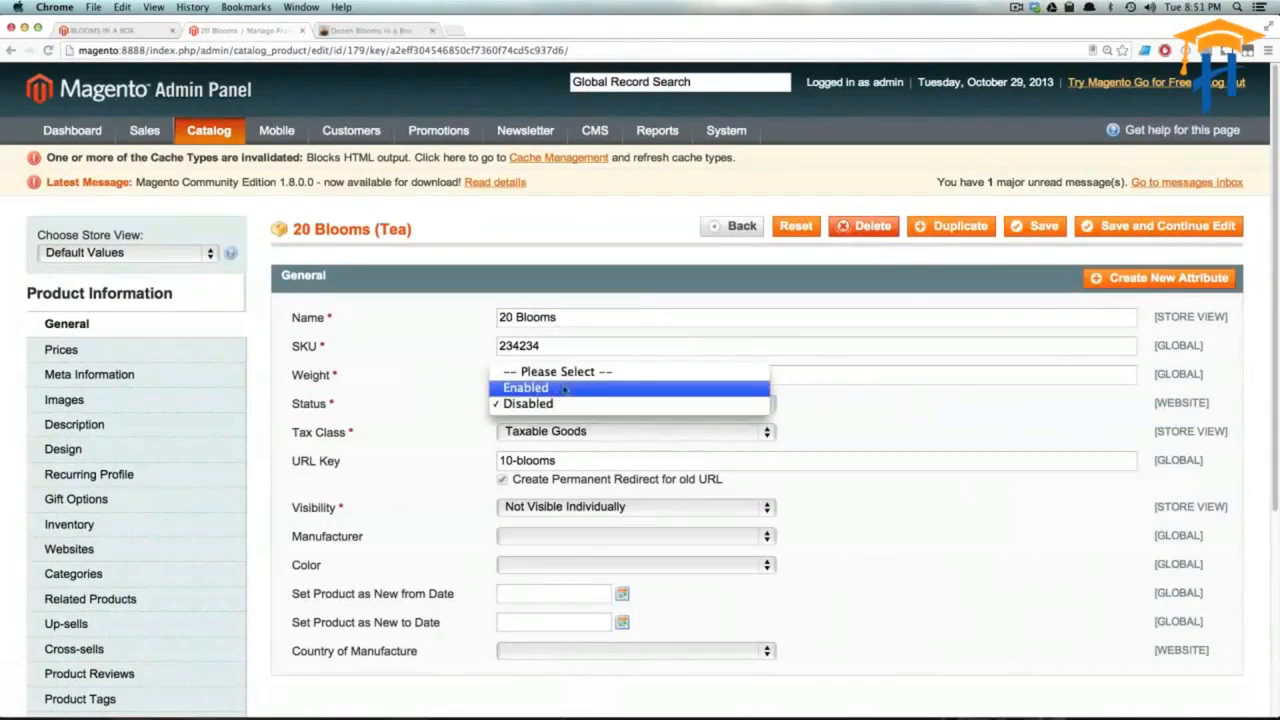
left_click(560, 388)
left_click(1040, 226)
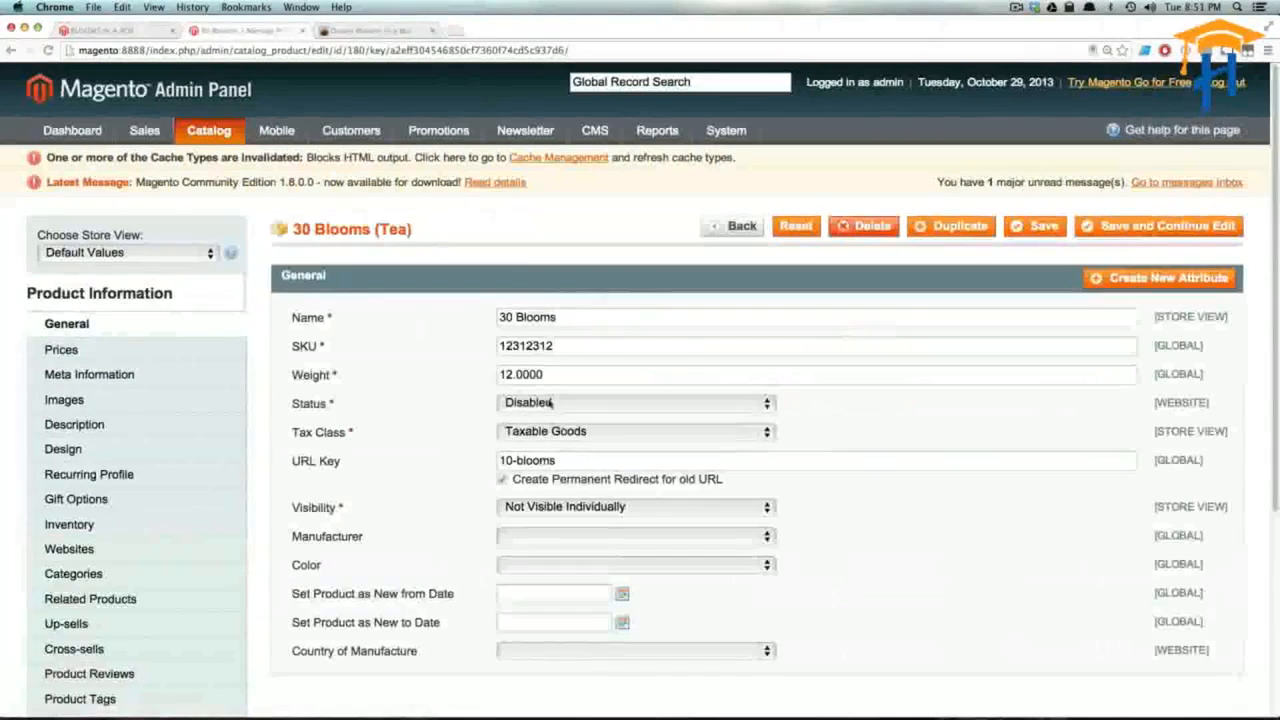
Set the 30 Blooms product's status to Enabled and save it.
left_click(635, 403)
key("Return")
left_click(1040, 226)
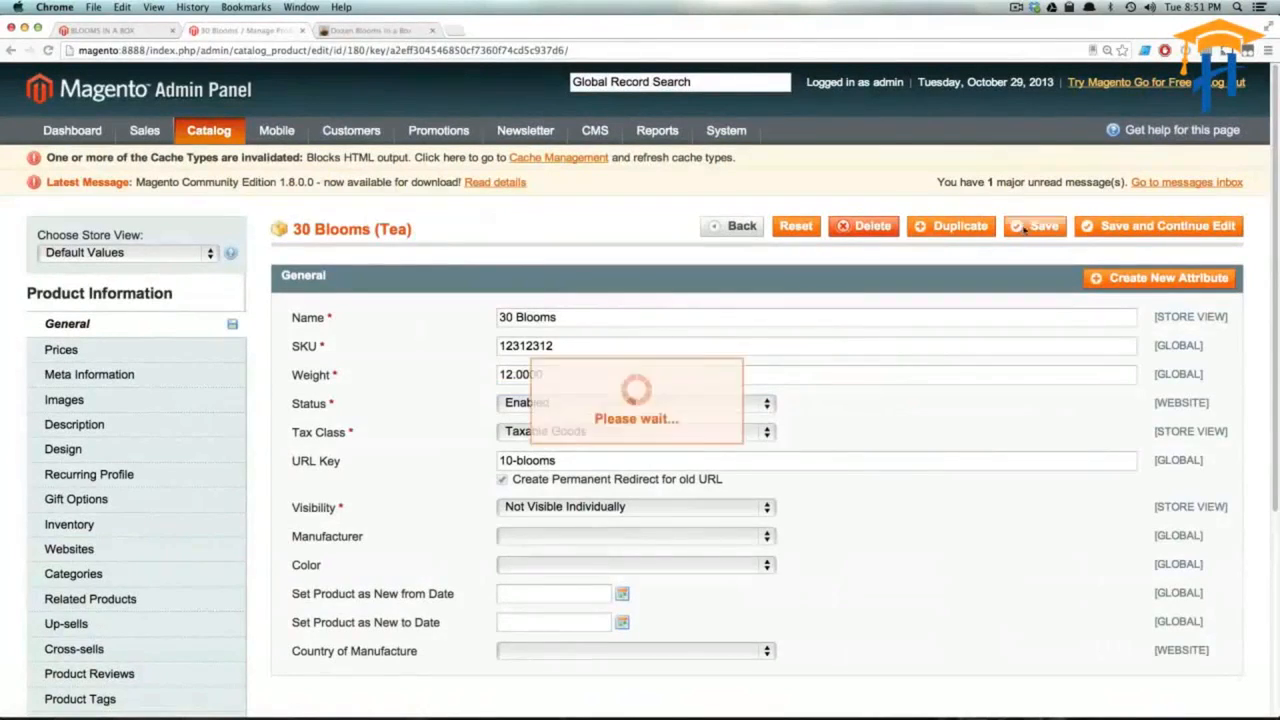
Check the associated products and prices on the storefront's Box of Blooms page against the admin product list.
mouse_move(453, 140)
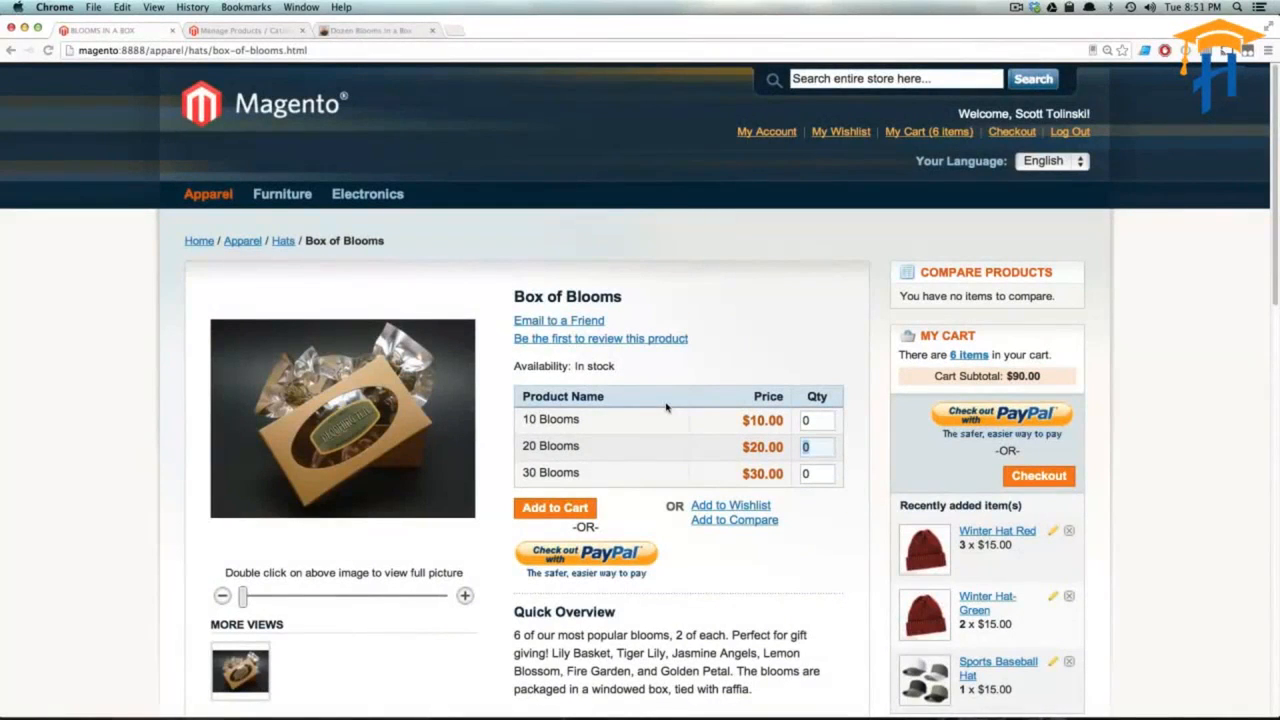
left_click(252, 33)
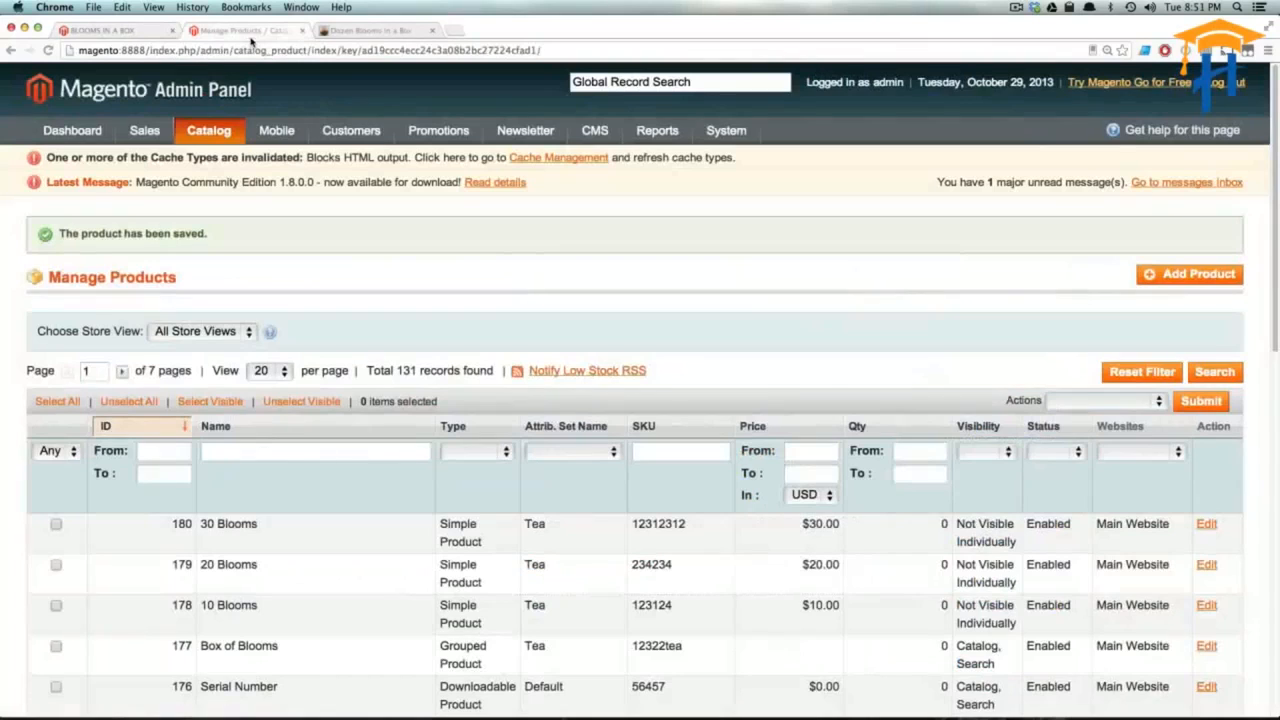
left_click(105, 34)
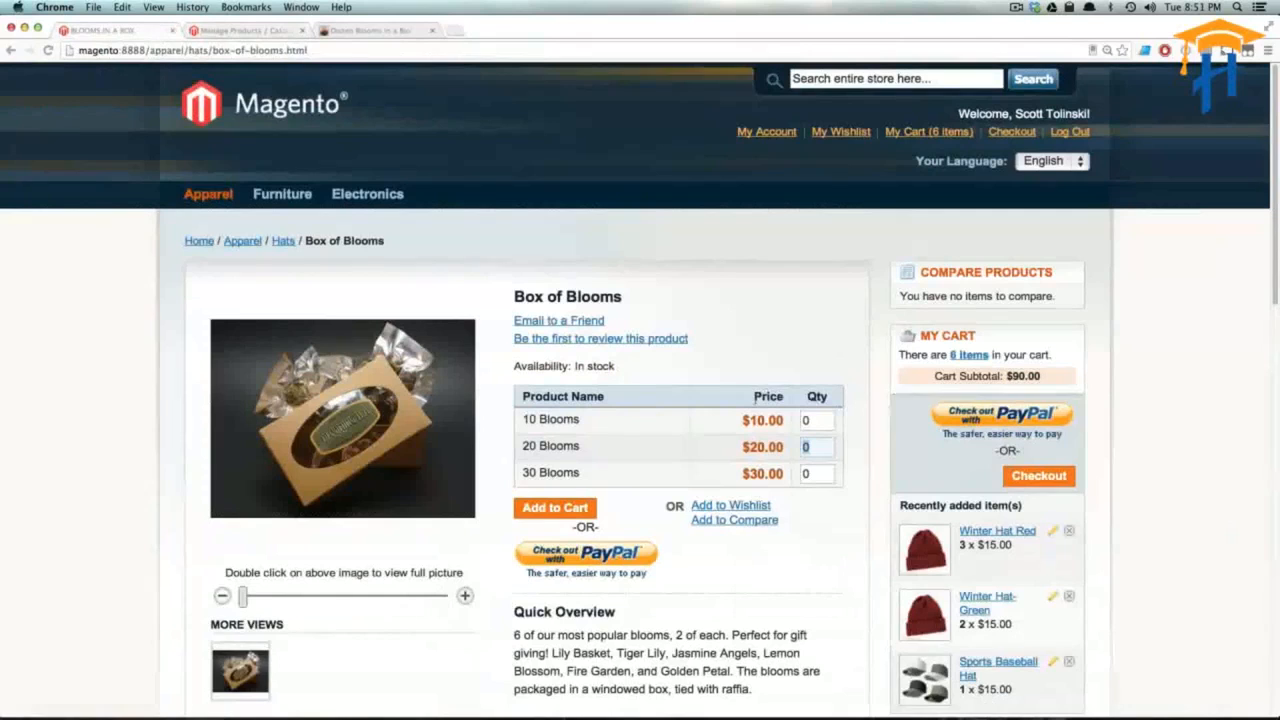
Return to the admin product list and open the Box of Blooms product's associated products.
left_click(806, 420)
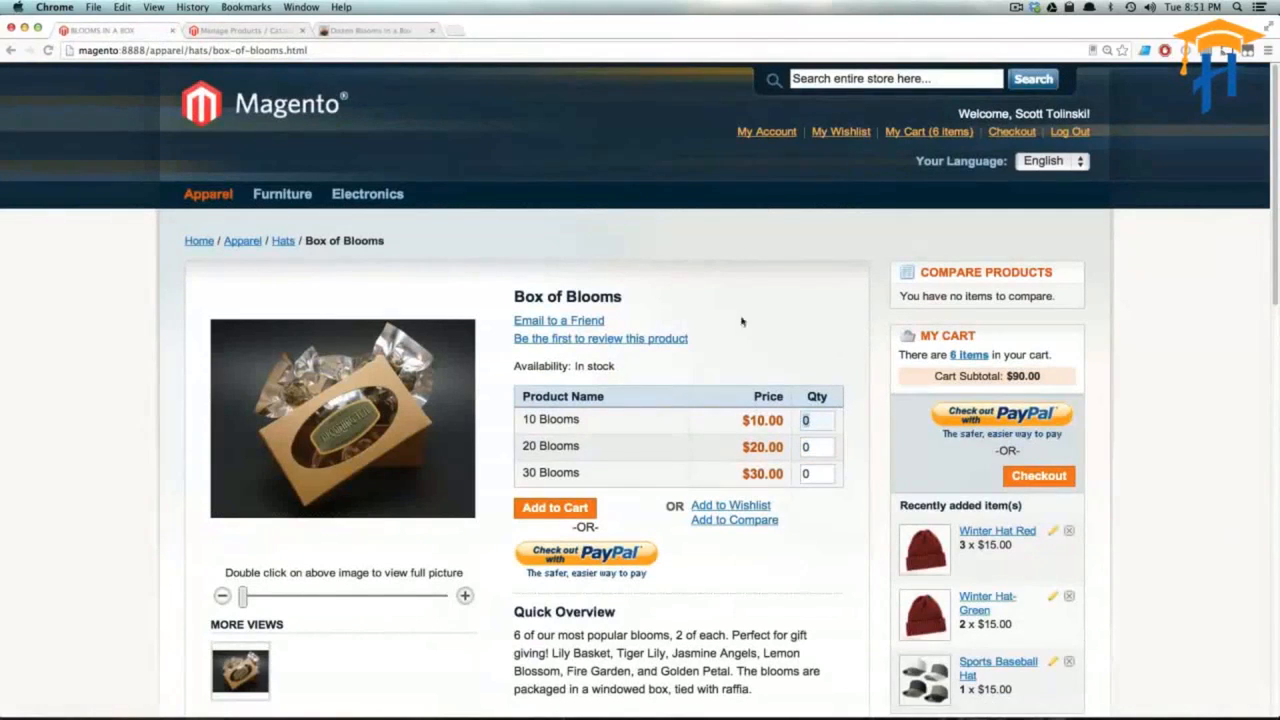
left_click(272, 30)
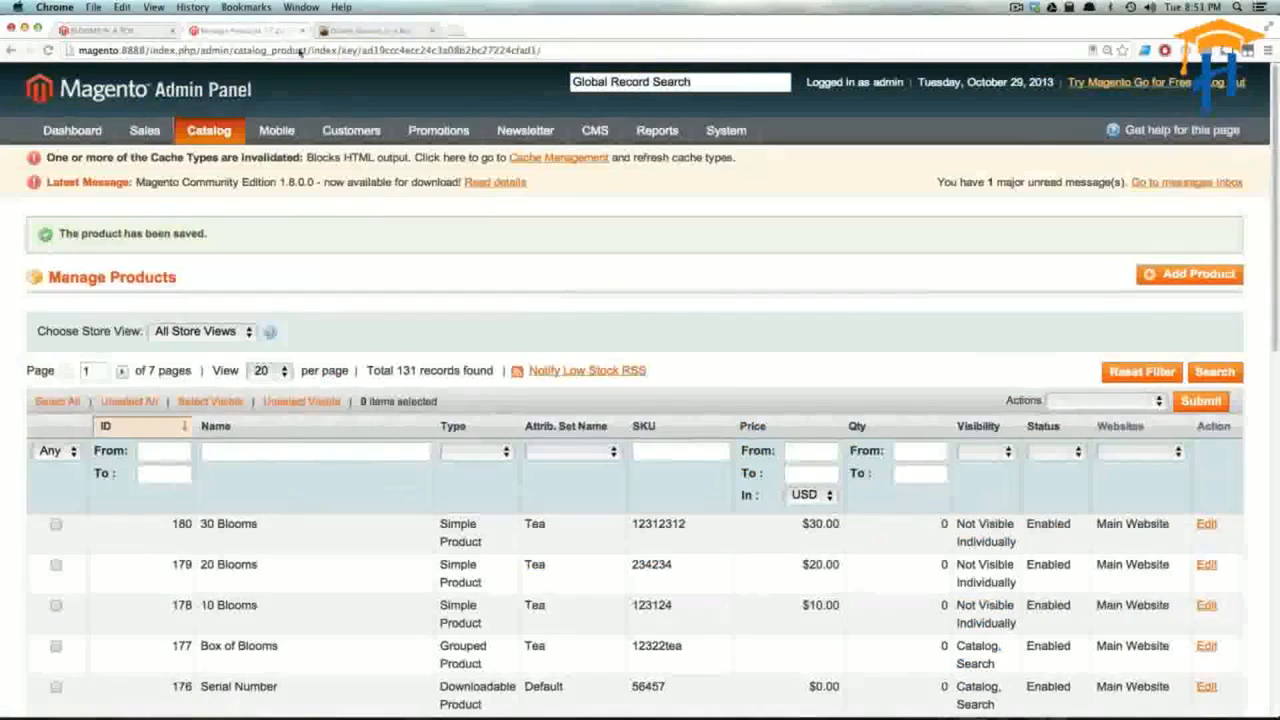
left_click(358, 651)
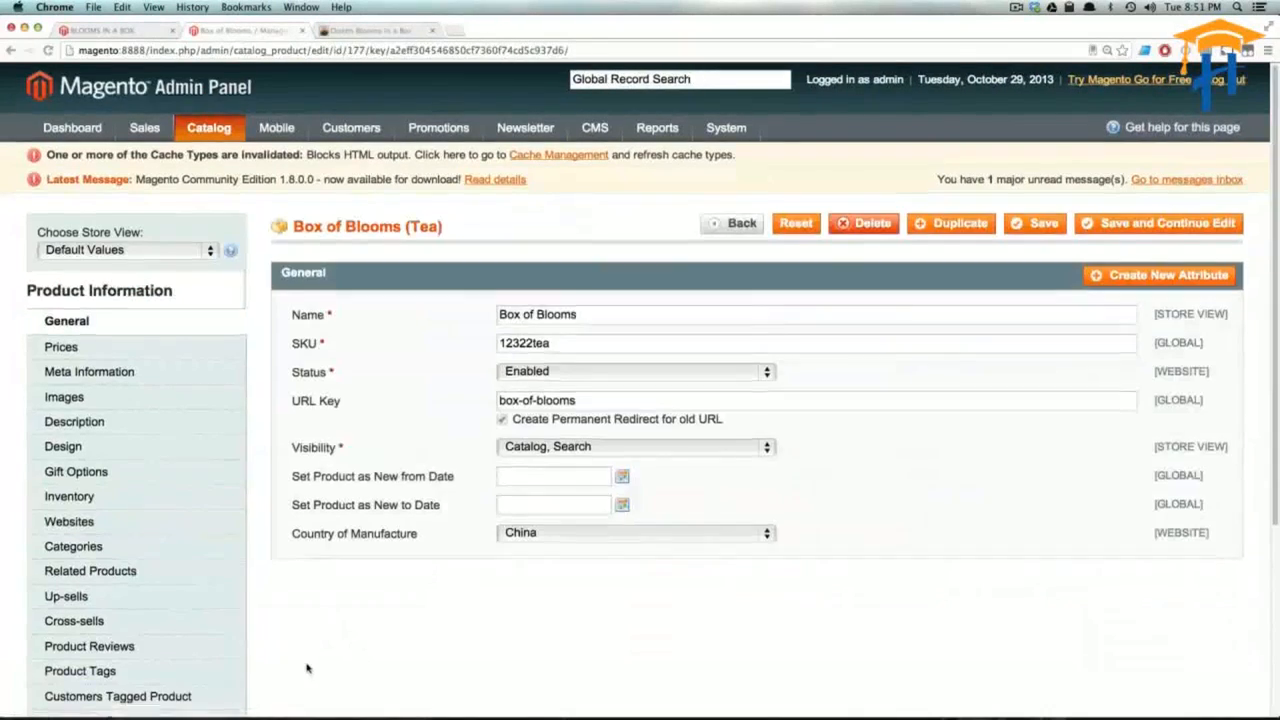
scroll(20, 423, "down", 5)
left_click(68, 458)
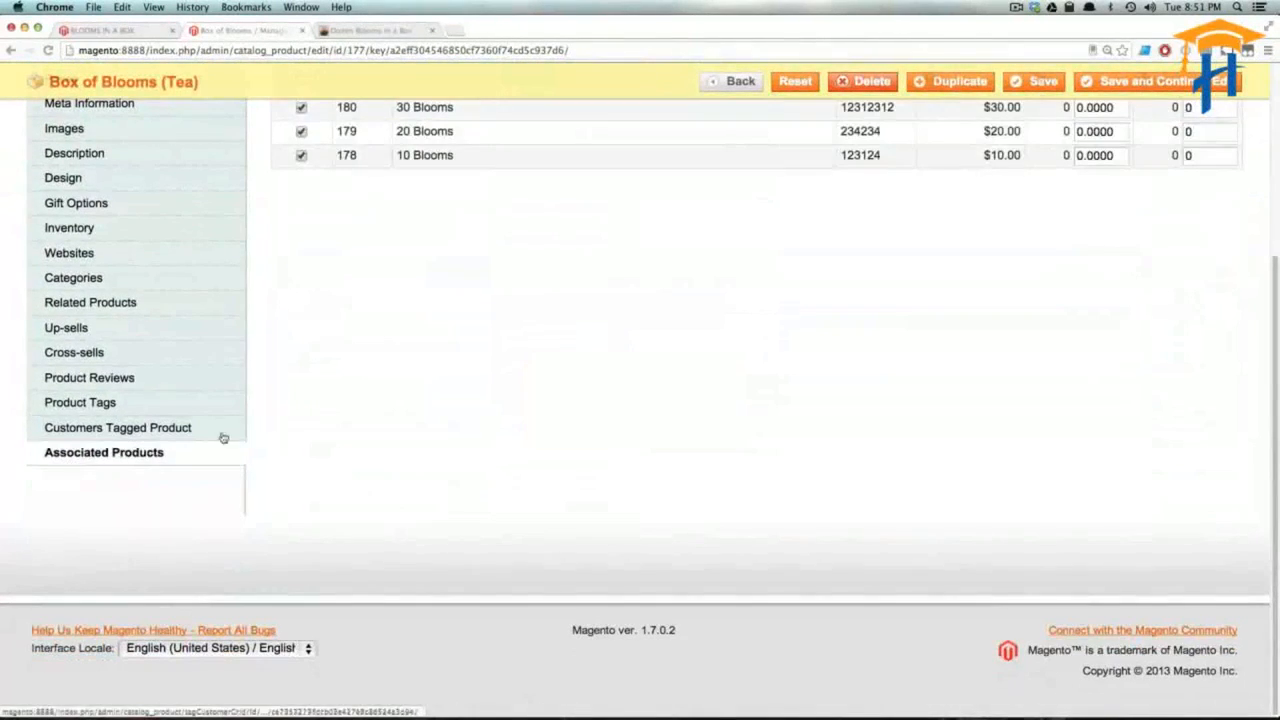
scroll(471, 453, "up", 5)
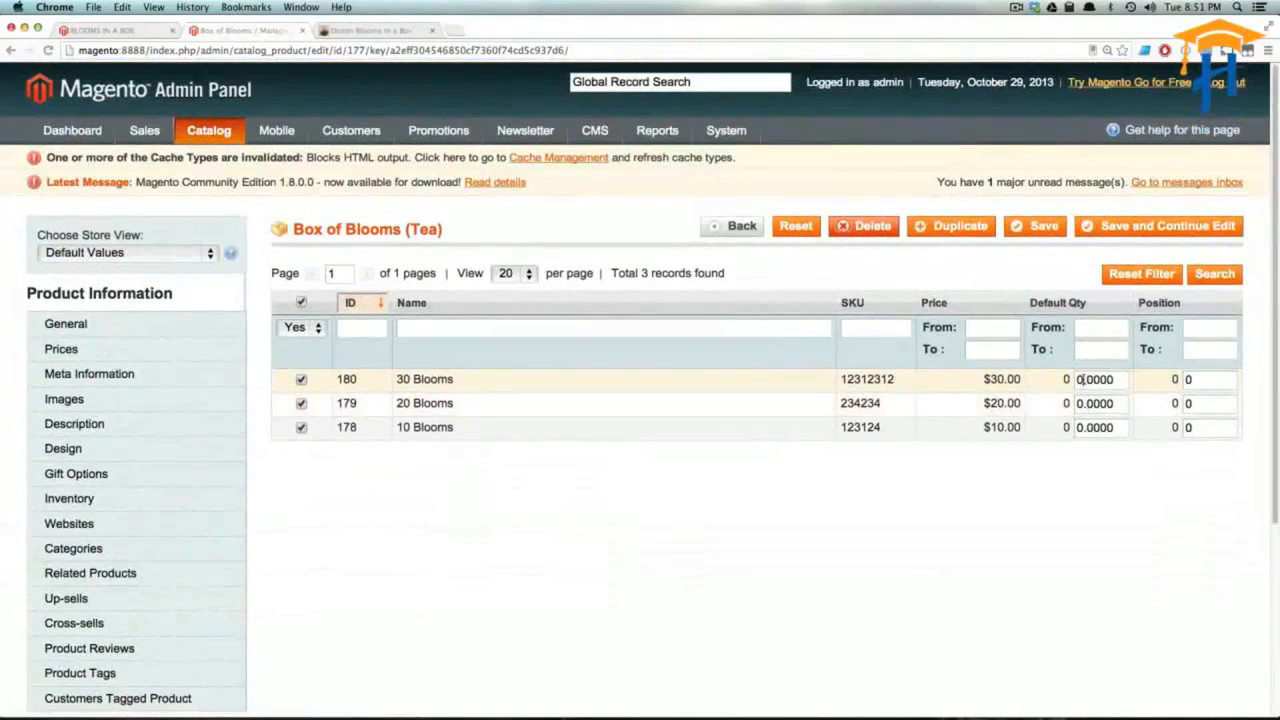
Set the default quantity to 1 for 10 Blooms and to 0 for 20 Blooms and 30 Blooms.
type("1")
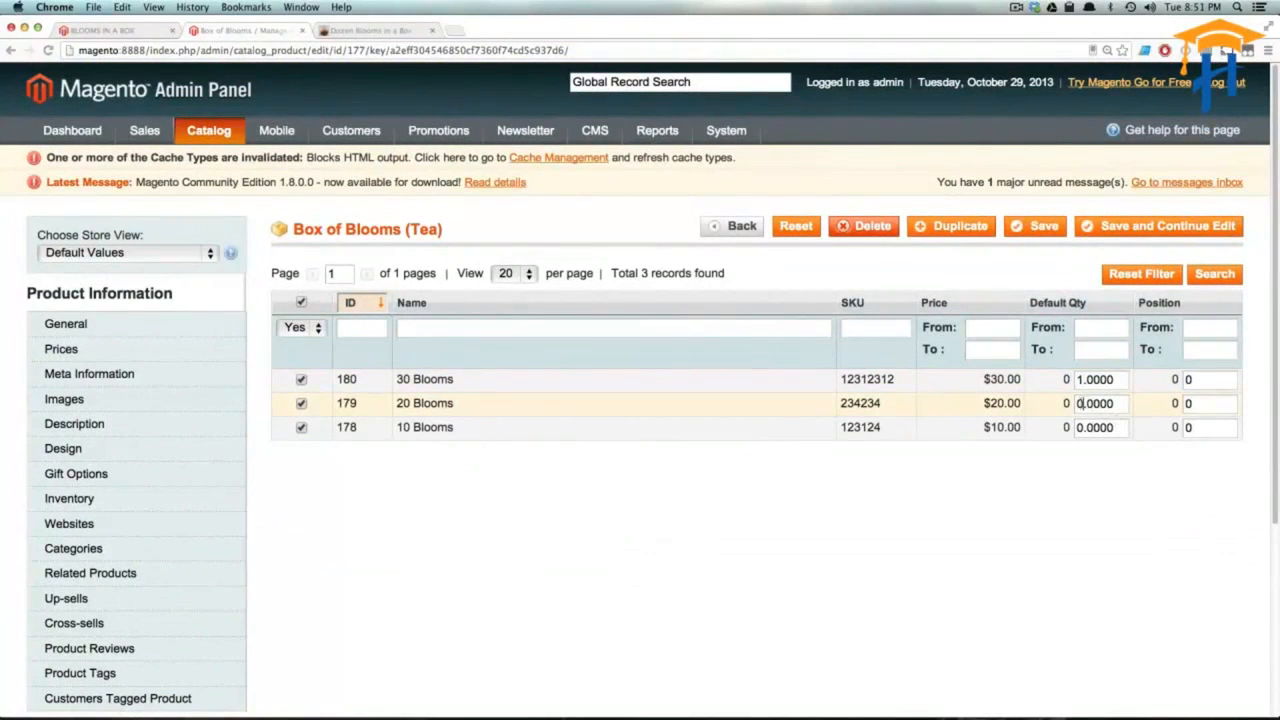
left_click_drag(1083, 404, 1076, 428)
type("1")
type("1")
left_click_drag(1089, 404, 1076, 380)
type("0")
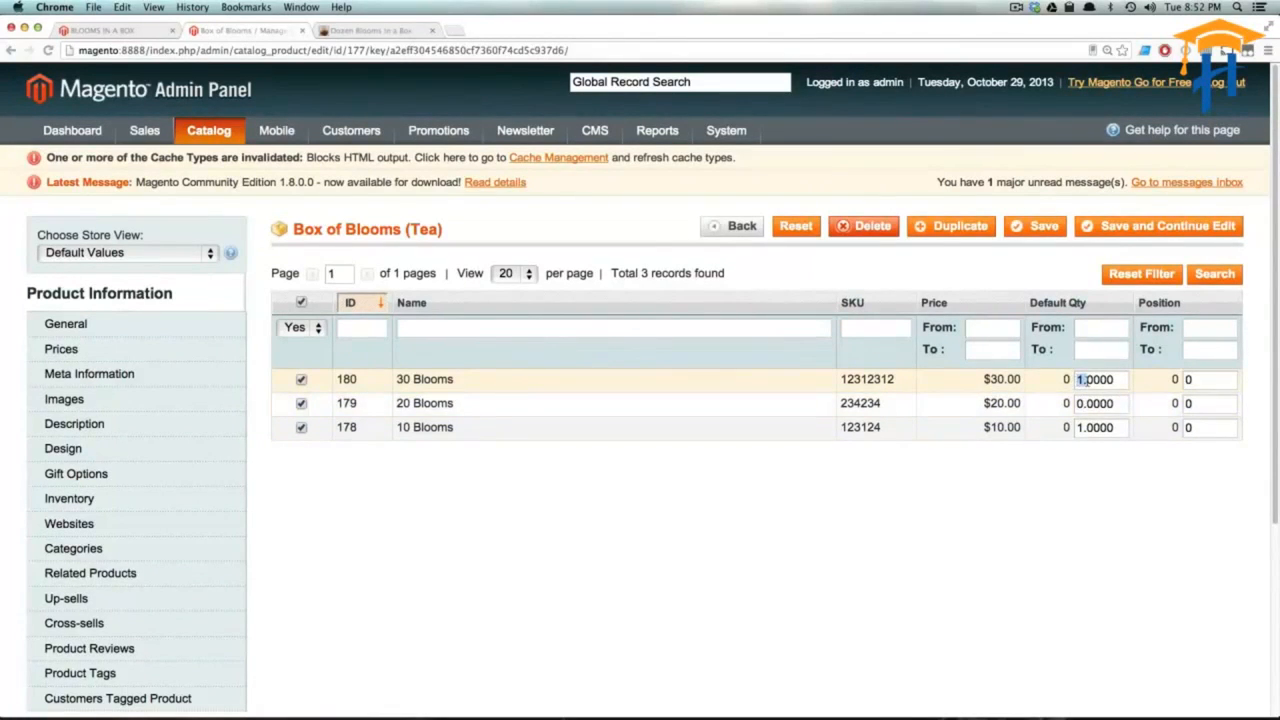
type("0")
Set the position of 20 Blooms to 1 and of 30 Blooms to 2, and save the Box of Blooms product.
left_click_drag(1194, 427, 1176, 427)
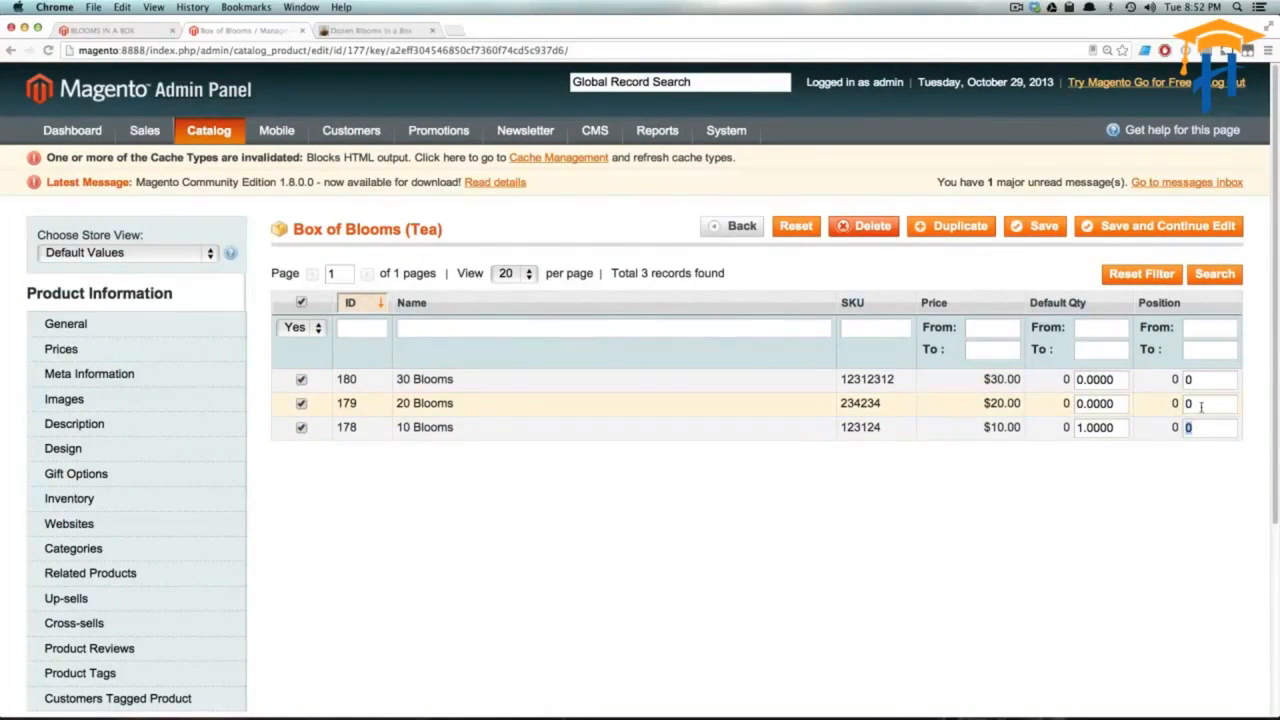
left_click_drag(1202, 404, 1185, 381)
type("1")
type("2")
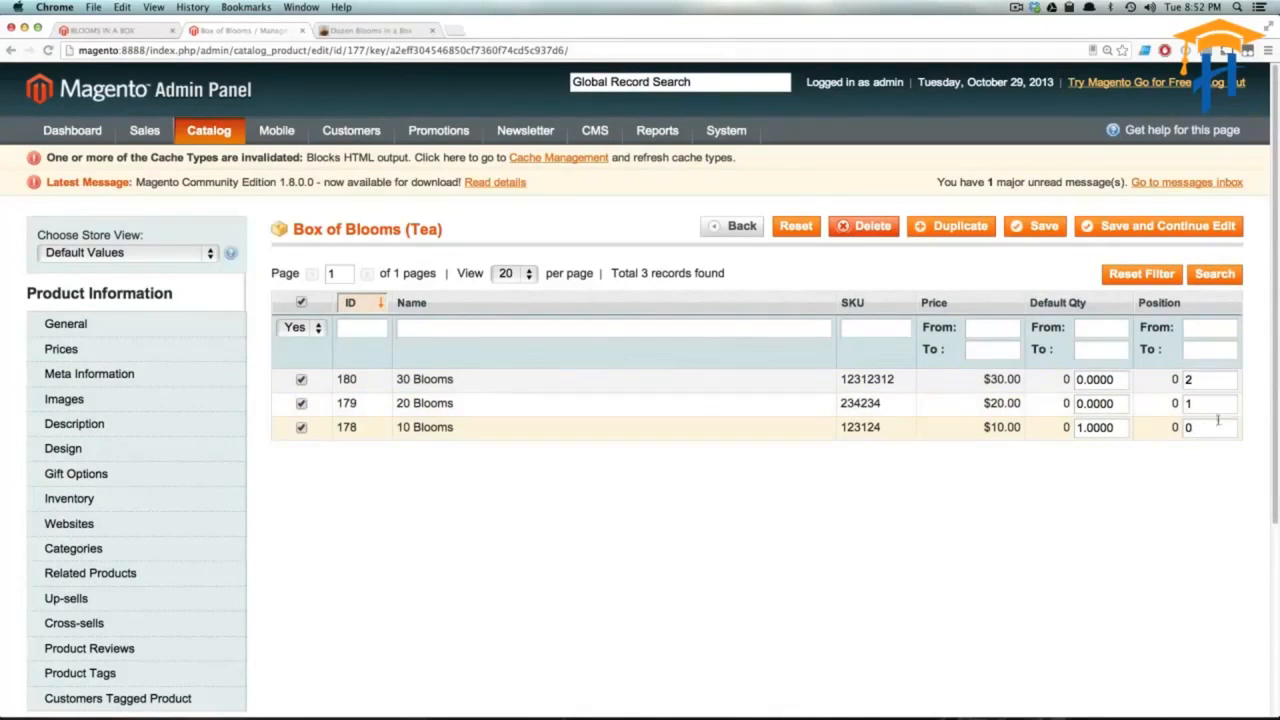
left_click(1036, 226)
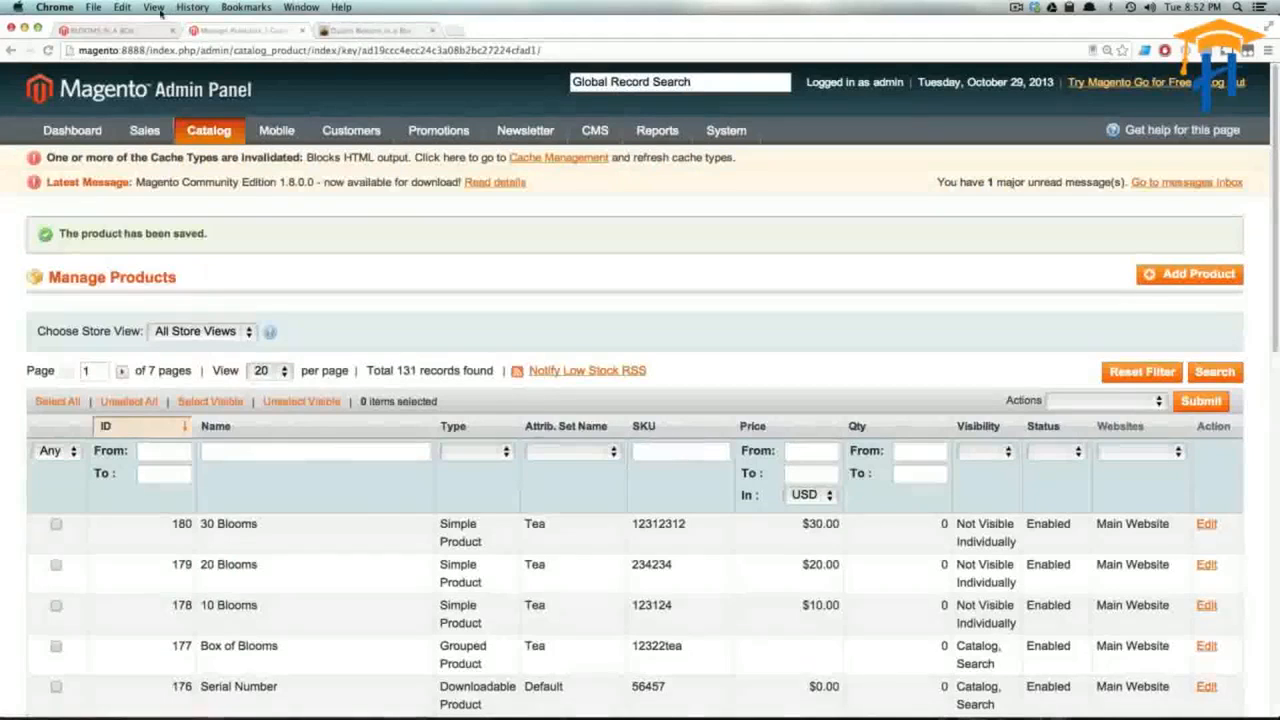
Reload the storefront's Box of Blooms page and check the order and default quantities of its associated products.
left_click(112, 31)
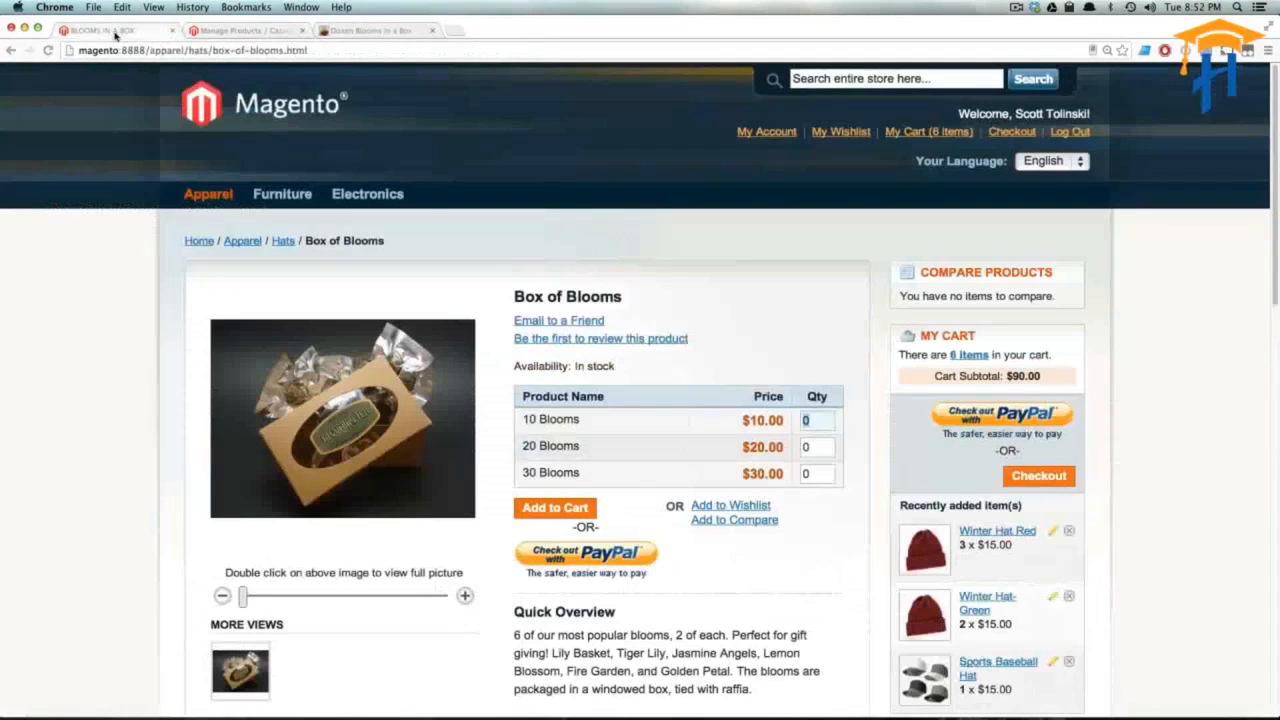
key("super+r")
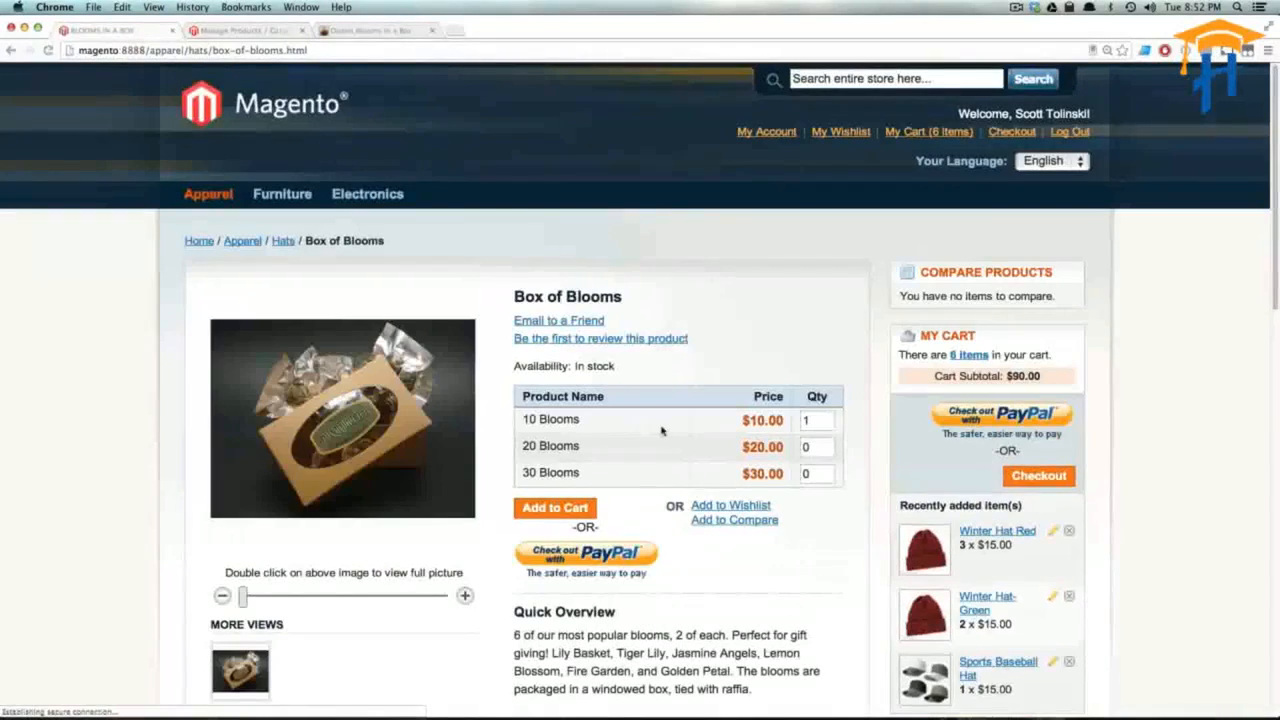
left_click_drag(499, 428, 582, 422)
left_click(527, 421)
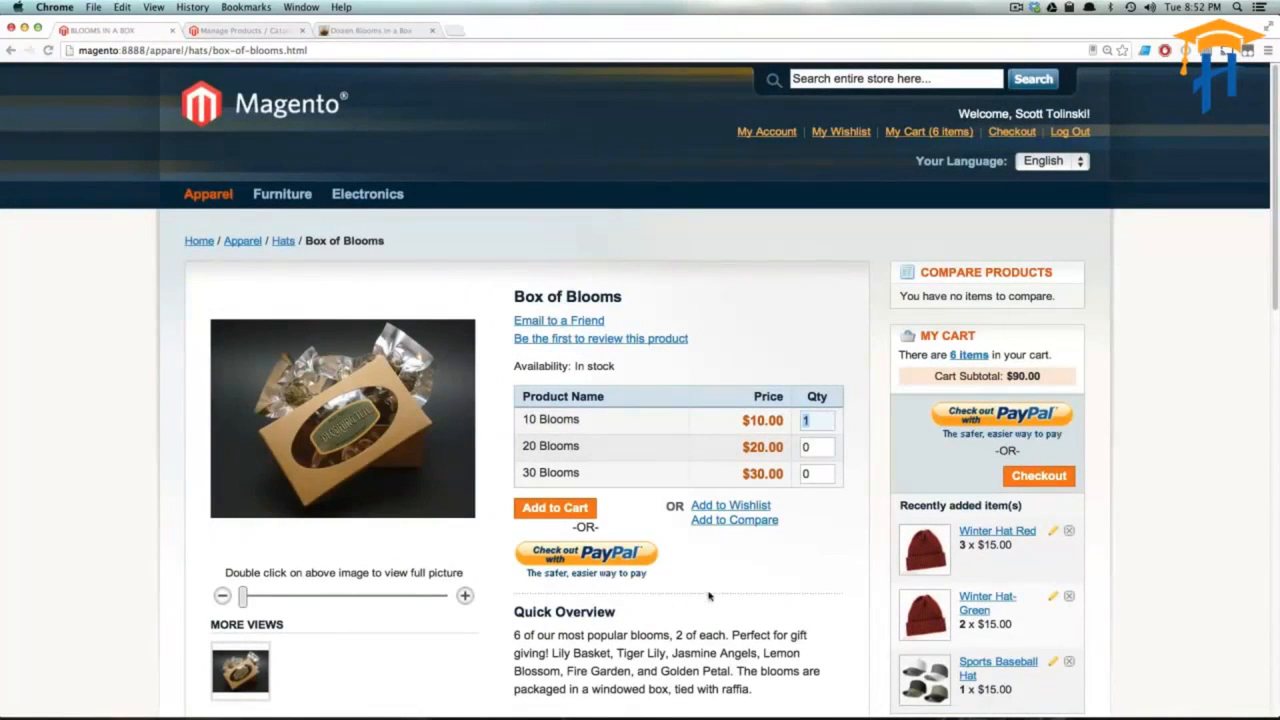
Set the 30 Blooms quantity to 2, add the grouped product to the cart, and review the cart items.
double_click(812, 473)
type("2")
left_click(568, 508)
scroll(569, 514, "down", 5)
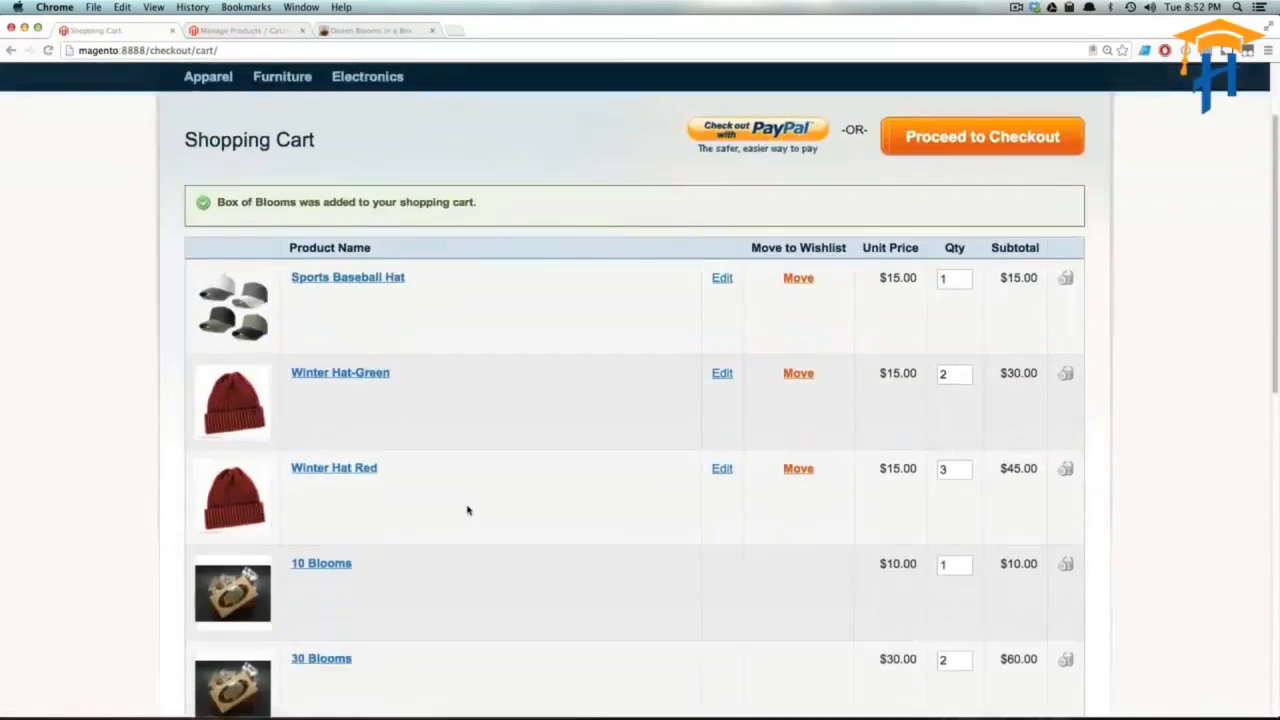